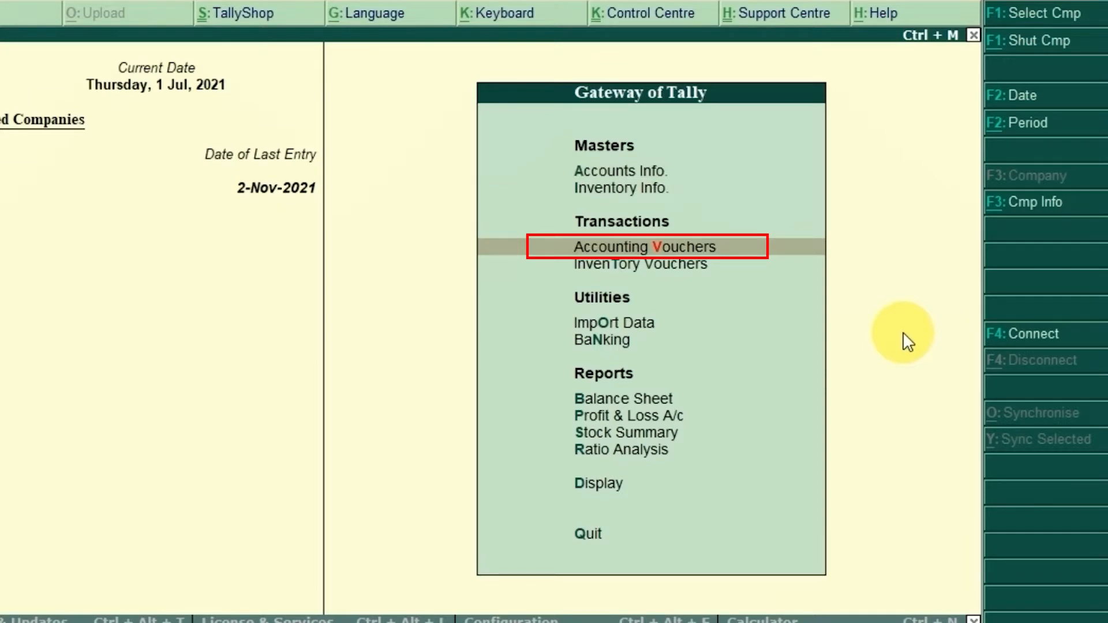
# Step: Start a new sales voucher in the accounting vouchers and enter 5029 as its reference number
pyautogui.press('Return')
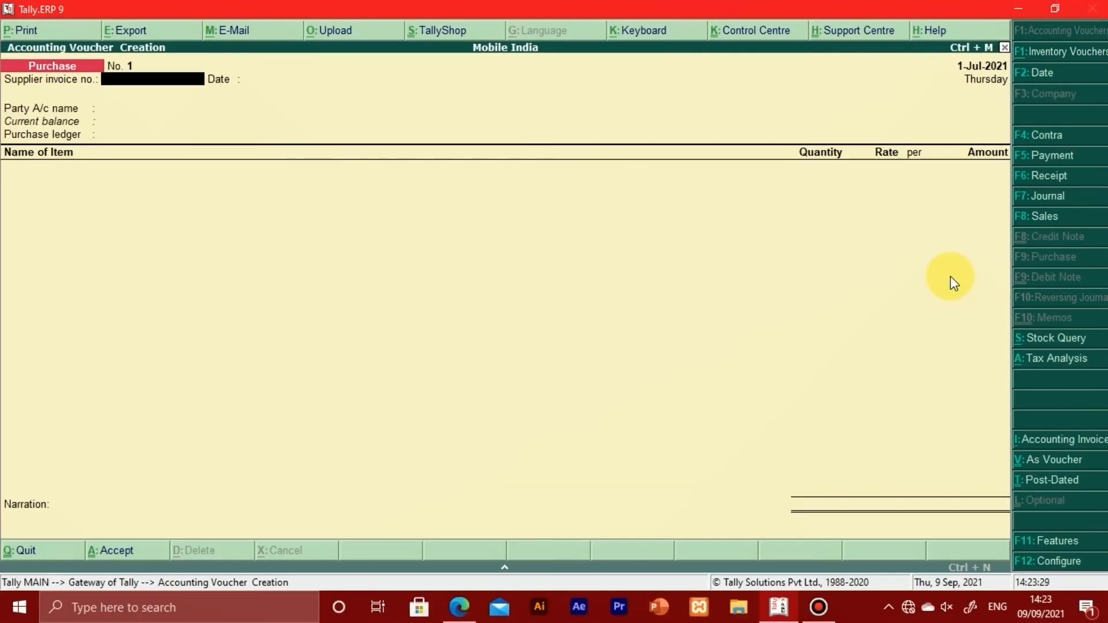
pyautogui.press('F8')
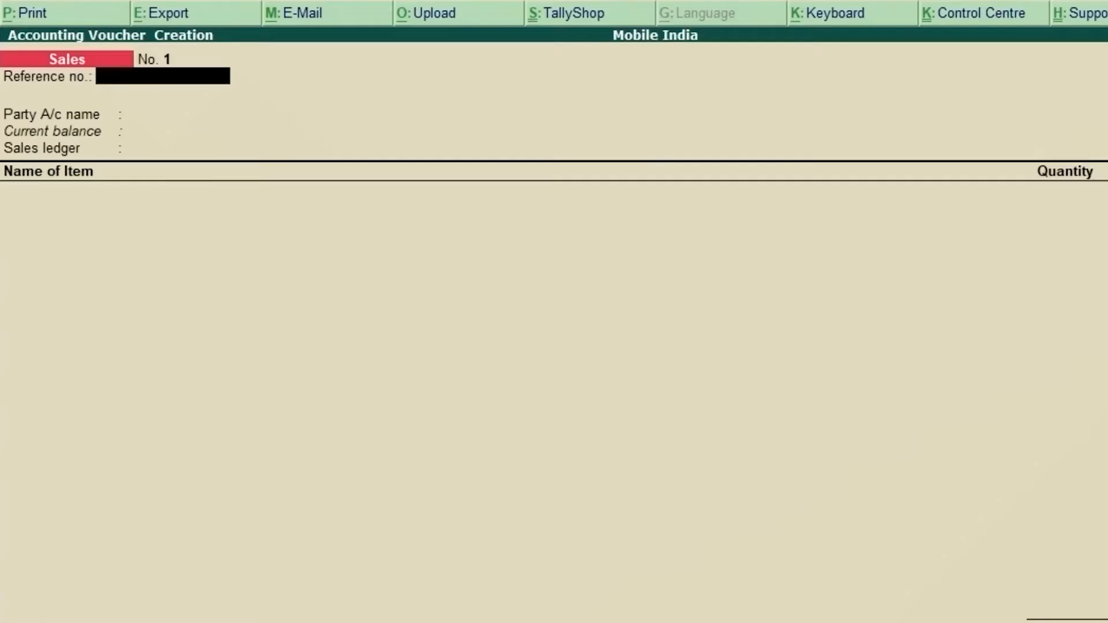
pyautogui.write('5029')
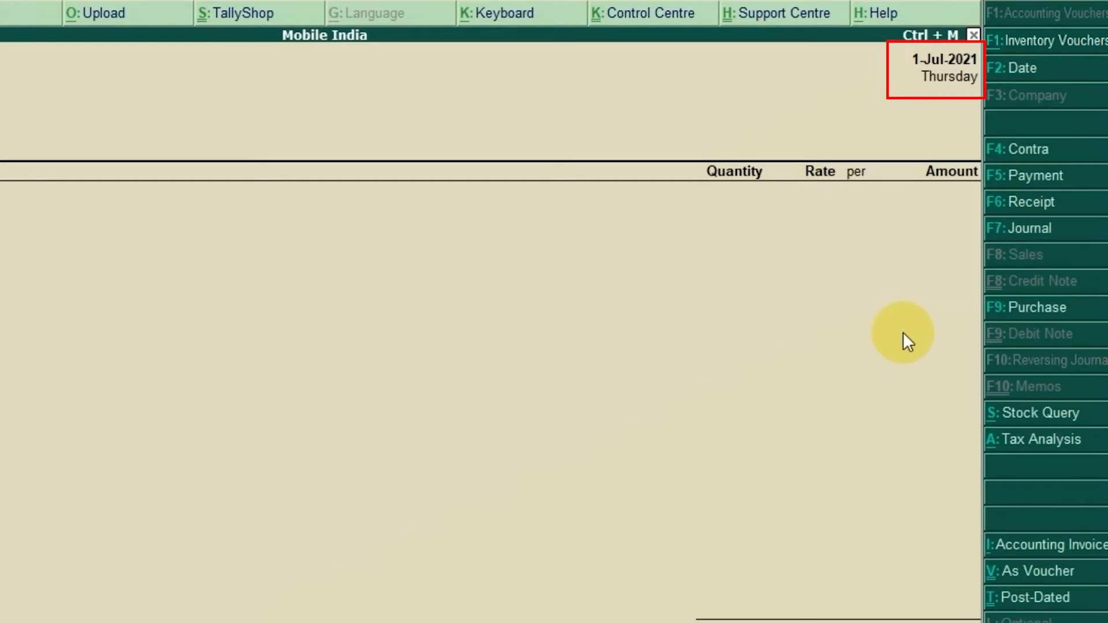
# Step: Set the sales voucher's date to 1-9, for 1 September 2021
pyautogui.press('F2')
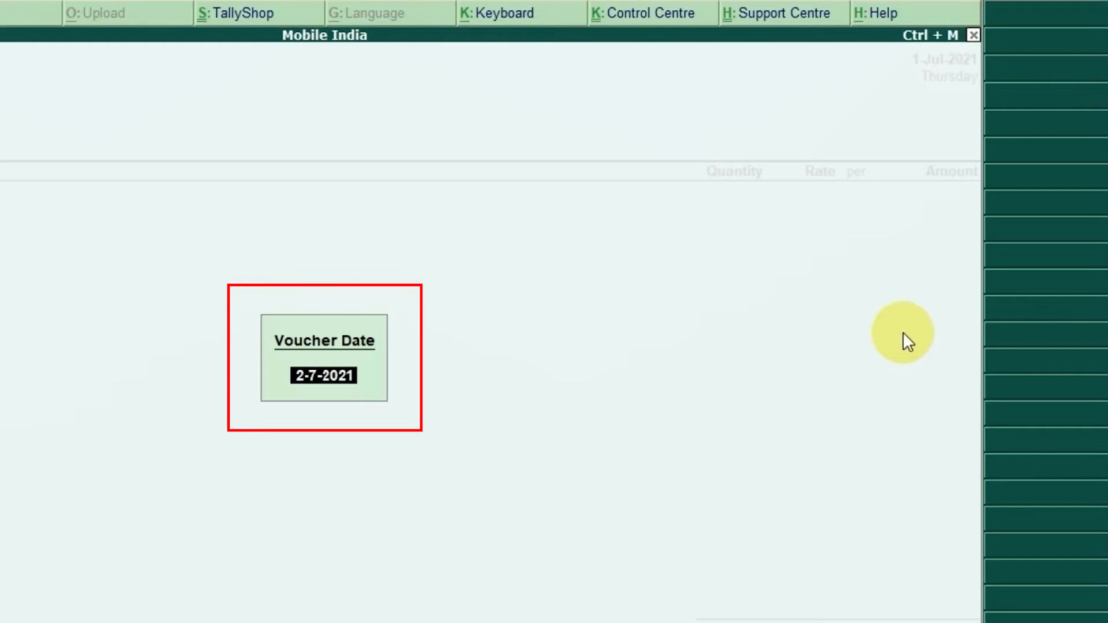
pyautogui.write('1-9')
pyautogui.press('Return')
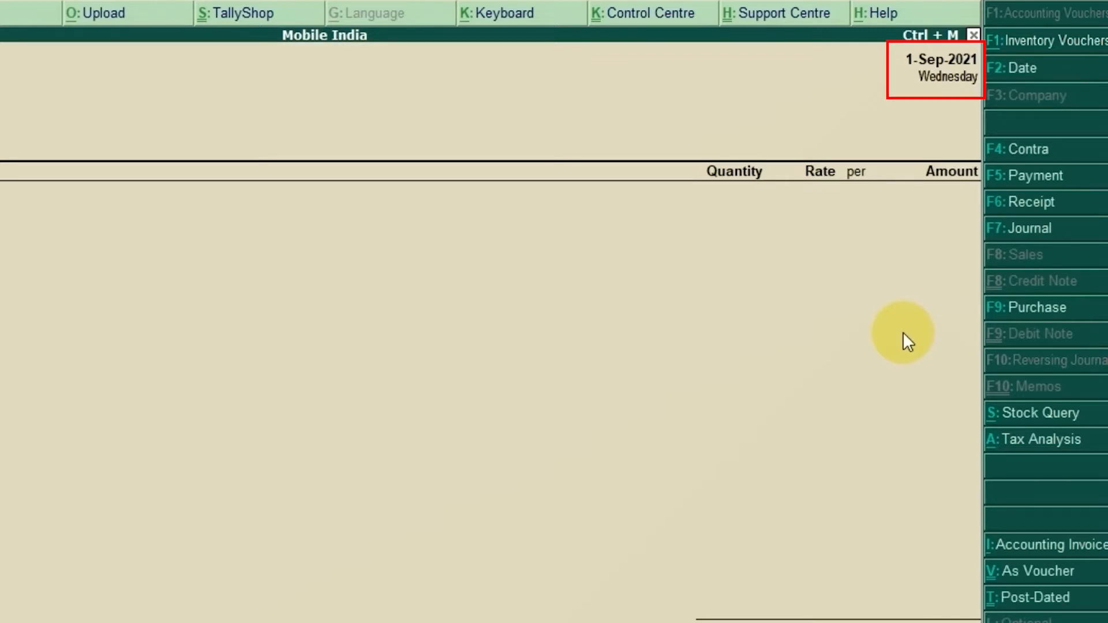
# Step: Check the party on the PDF invoice, return to the Tally sales voucher and choose Cash as the party account
pyautogui.press('Return')
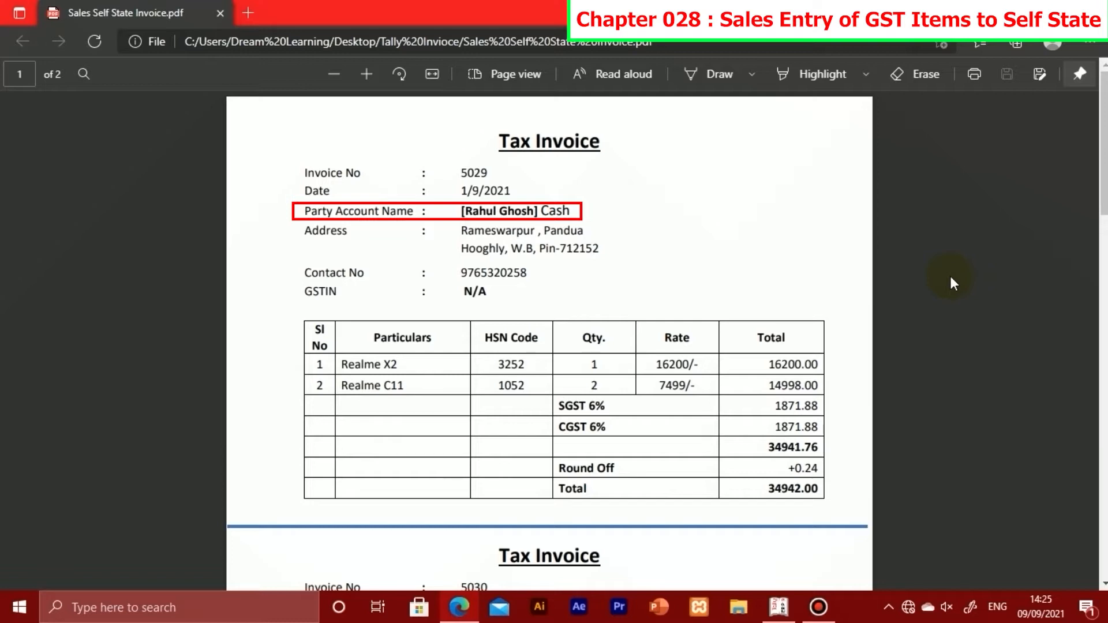
pyautogui.hotkey('alt', 'Tab')
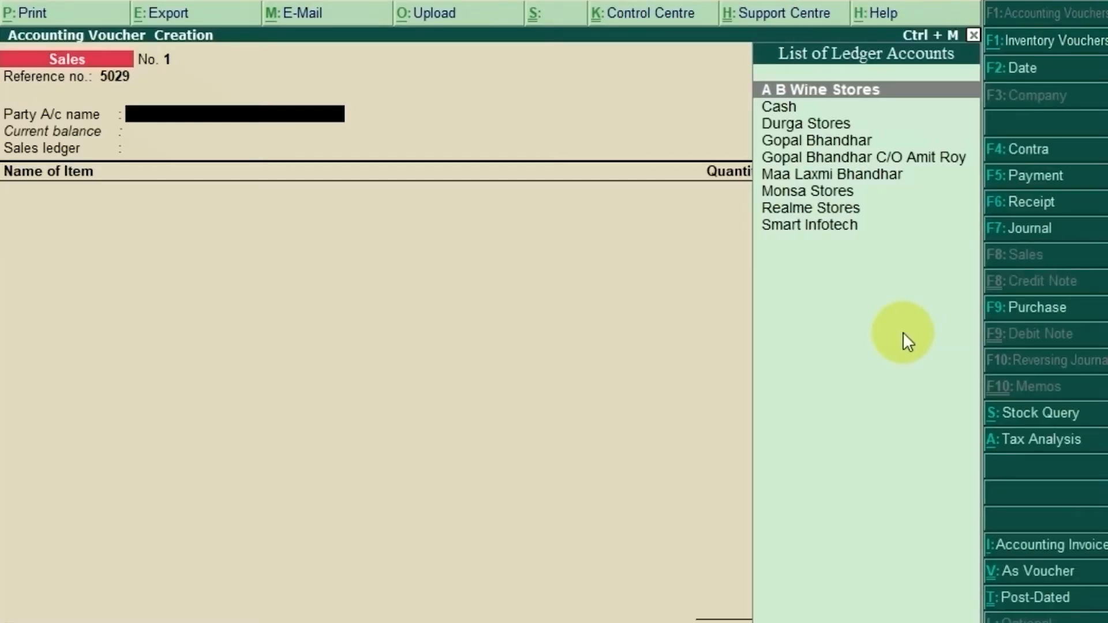
pyautogui.write('Cash')
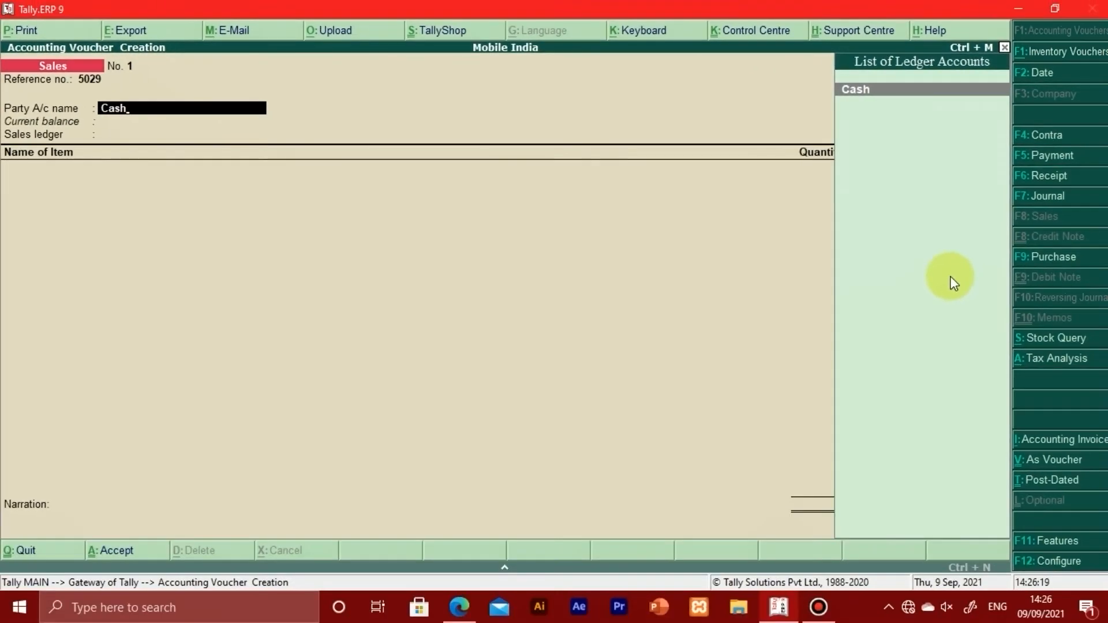
pyautogui.press('Return')
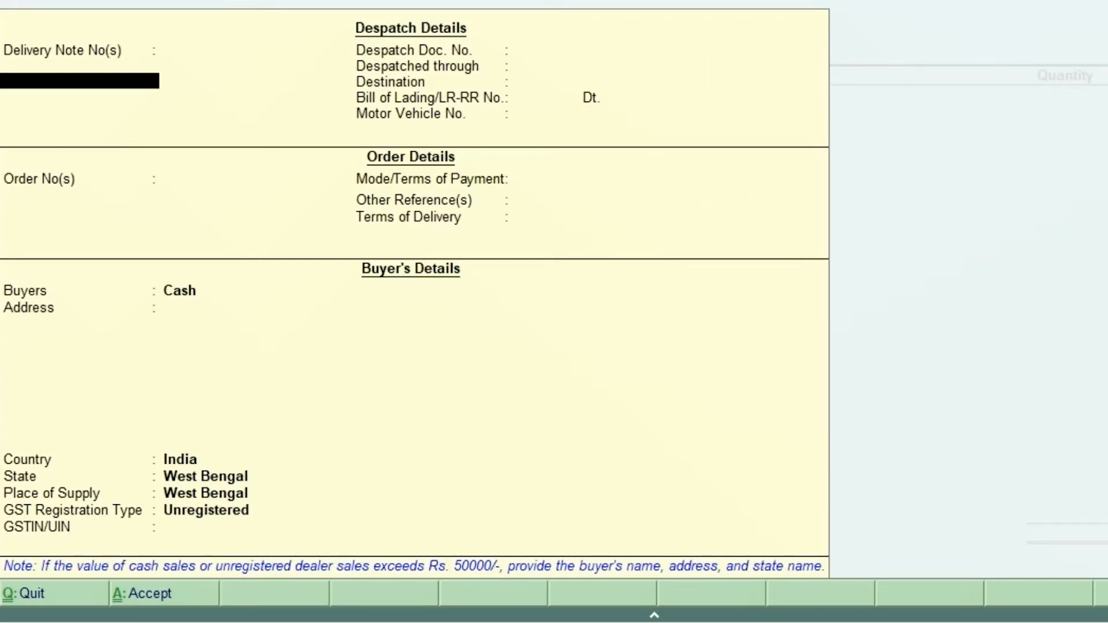
# Step: Leave the delivery note, despatch and order details blank and go on to the buyer's details
pyautogui.press('Return')
pyautogui.press('Return')
pyautogui.press('Return')
pyautogui.press('Return')
pyautogui.press('Return')
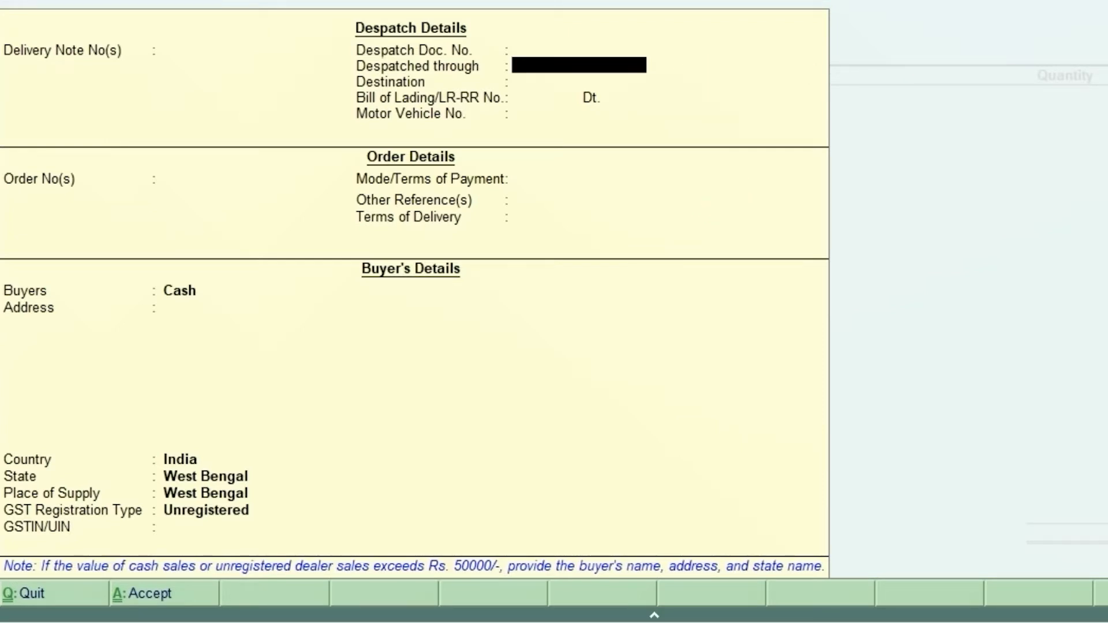
pyautogui.press('Return')
pyautogui.press('Return')
pyautogui.press('Return')
pyautogui.press('Return')
pyautogui.press('Return')
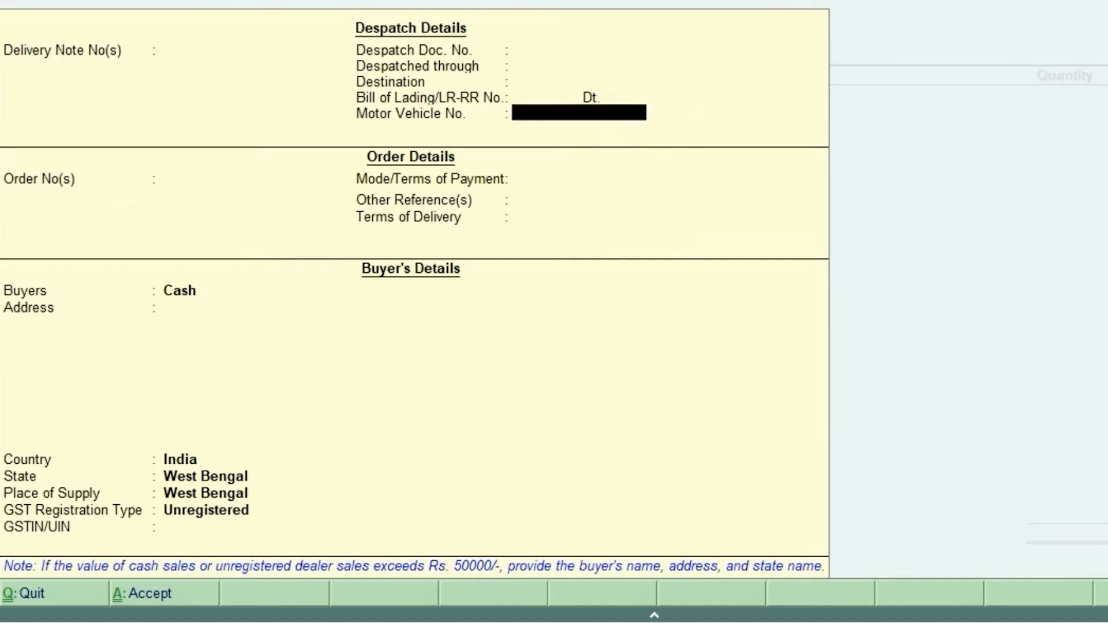
pyautogui.press('Return')
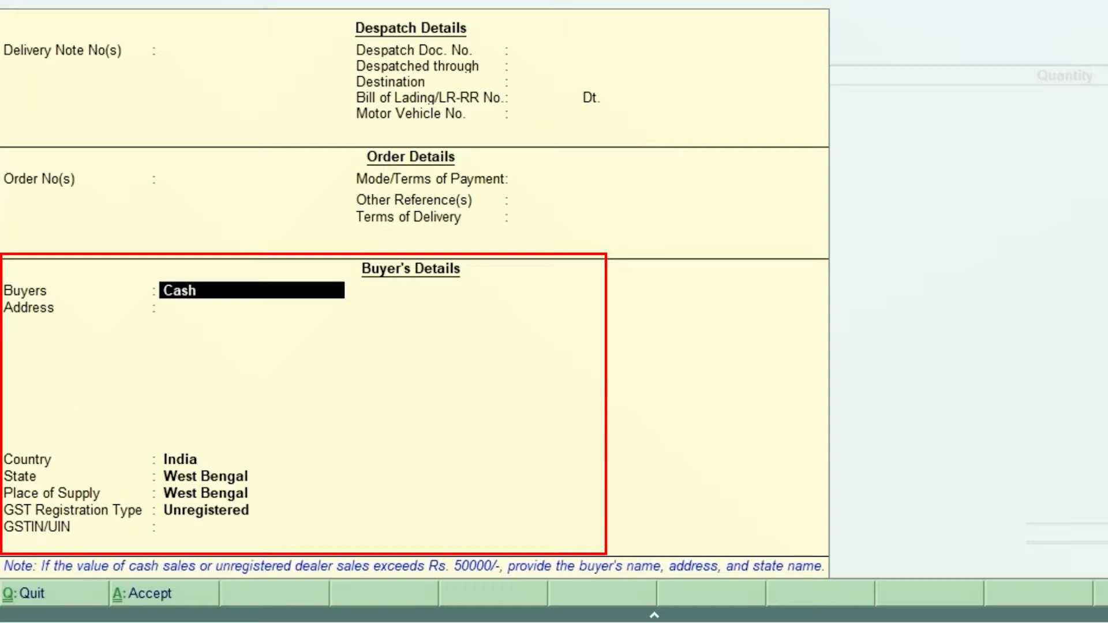
# Step: Replace the buyer Cash with the customer's full name from the invoice
pyautogui.press('Return')
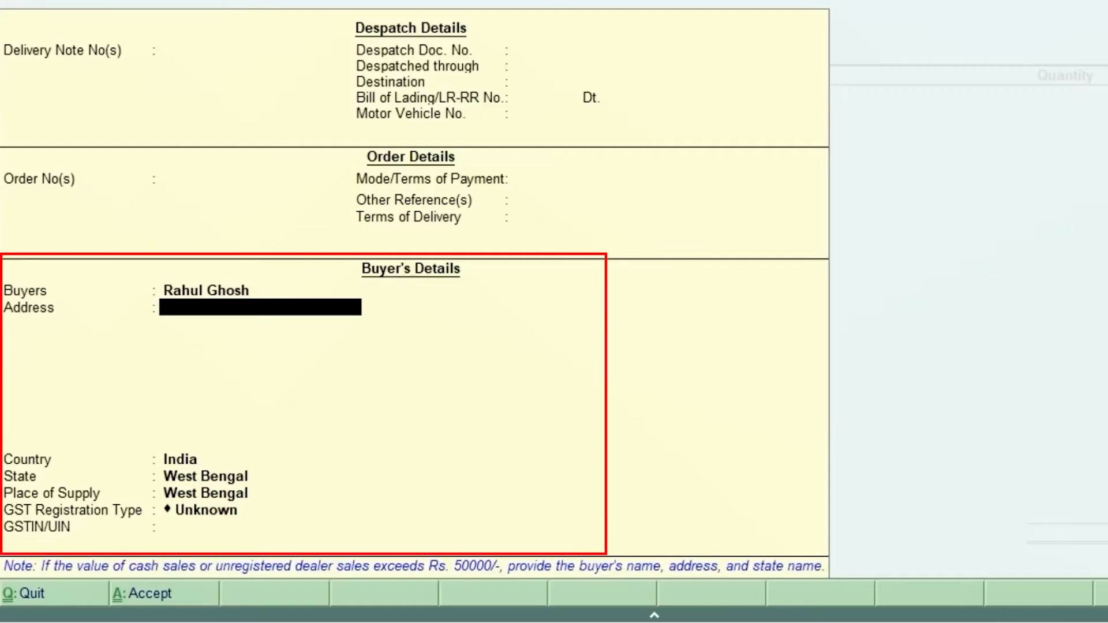
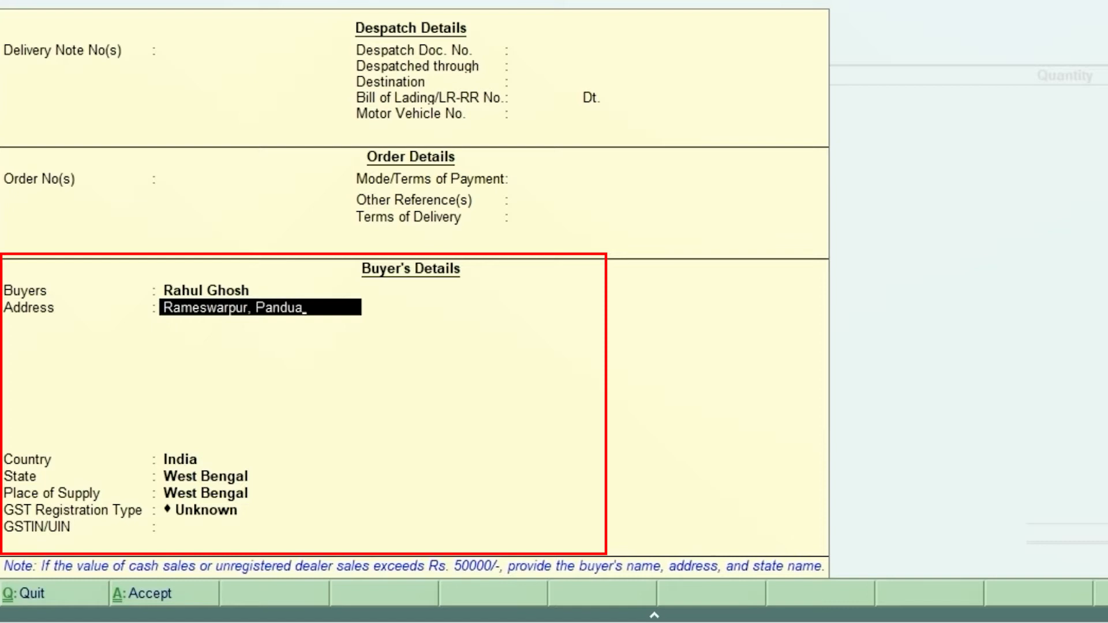
# Step: Fill in the buyer's postal address over four lines, ending with the PIN code, as given on the invoice
pyautogui.press('Return')
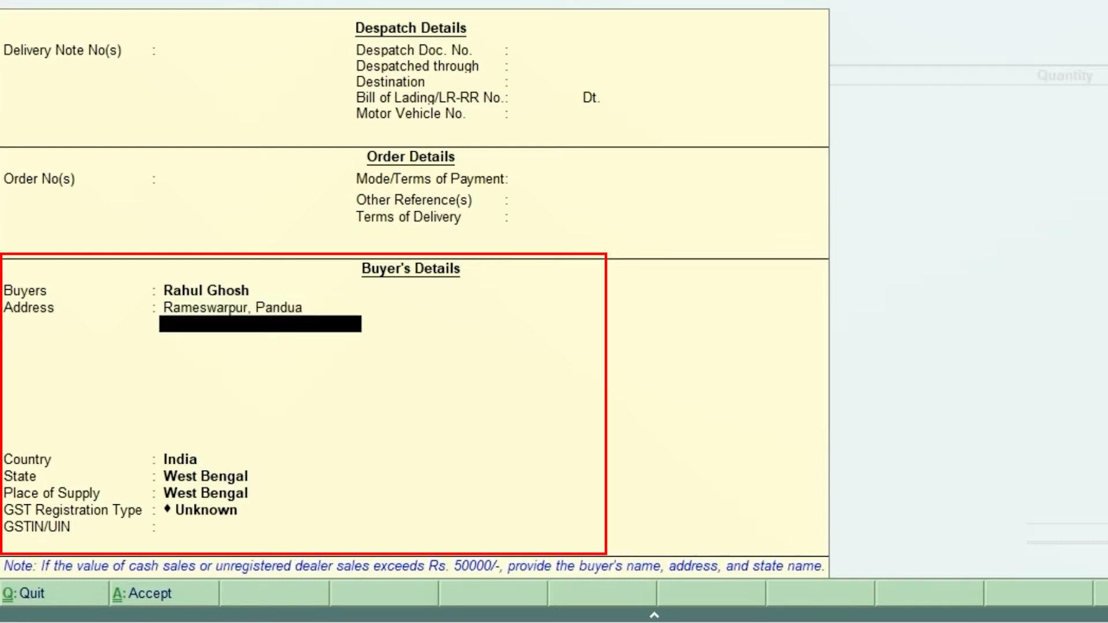
pyautogui.write('Hooghly')
pyautogui.press('Return')
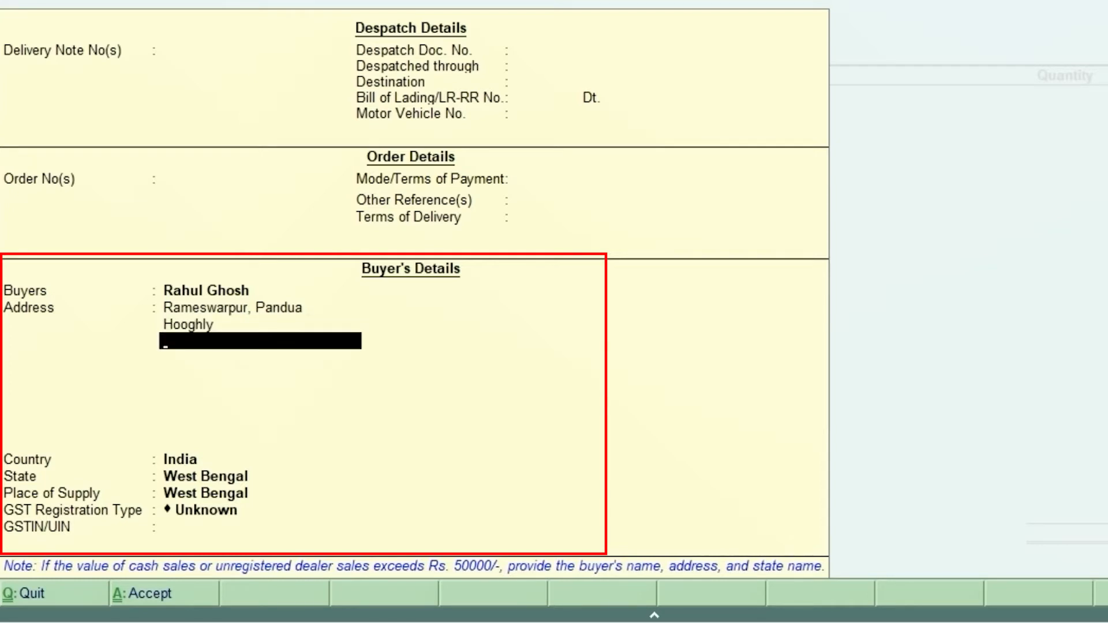
pyautogui.write('W.B')
pyautogui.press('Return')
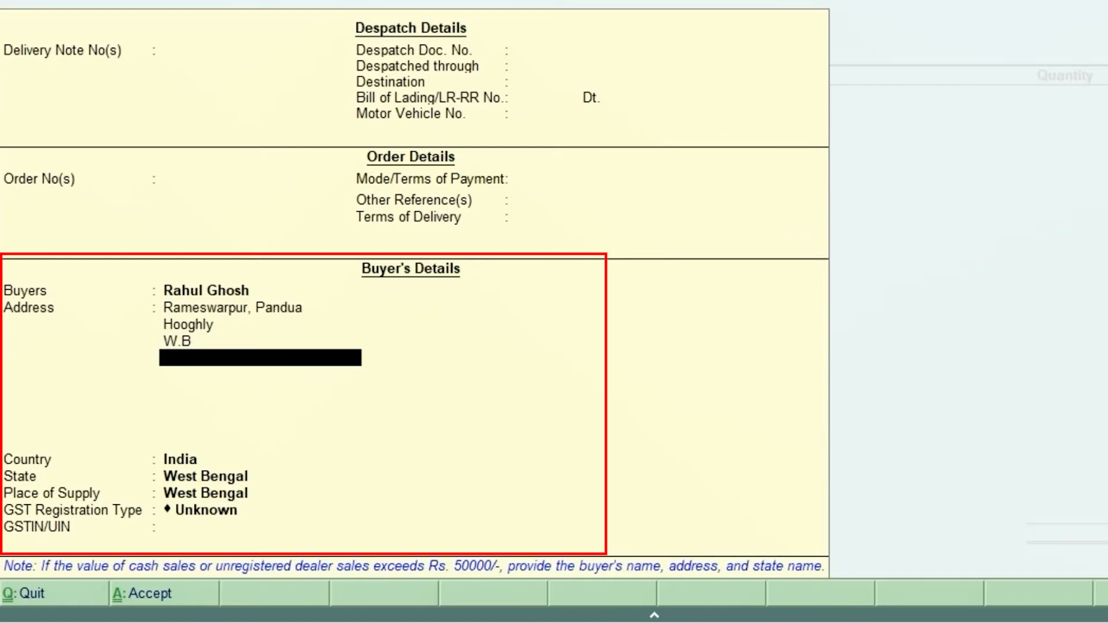
pyautogui.write('712152')
pyautogui.press('Return')
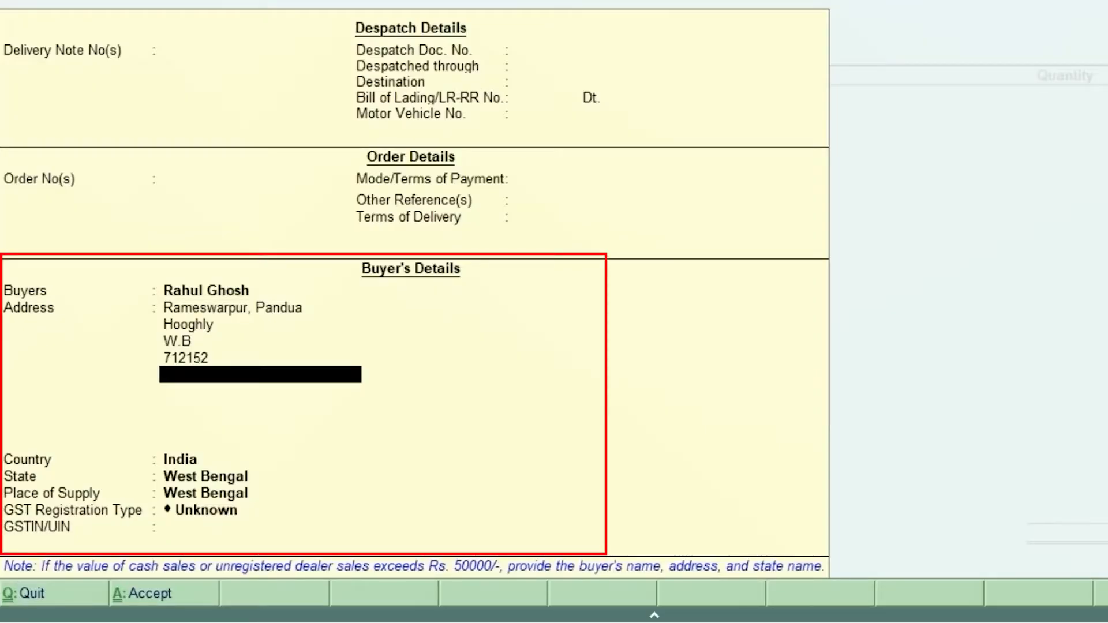
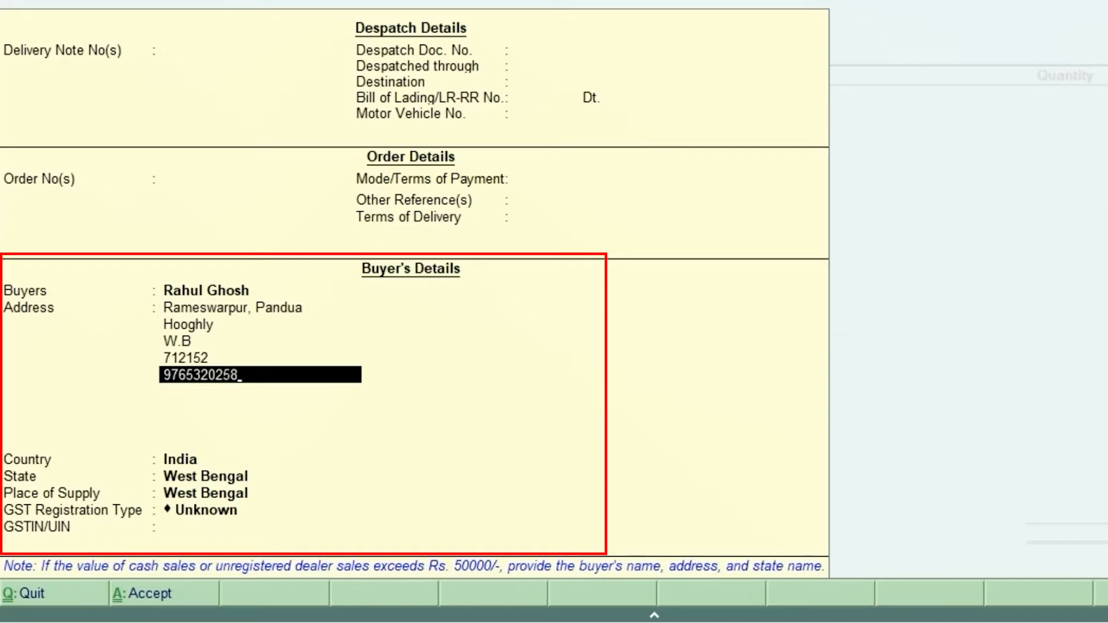
# Step: Add the buyer's contact phone number as the last line of the address and finish the address
pyautogui.press('Return')
pyautogui.press('Return')
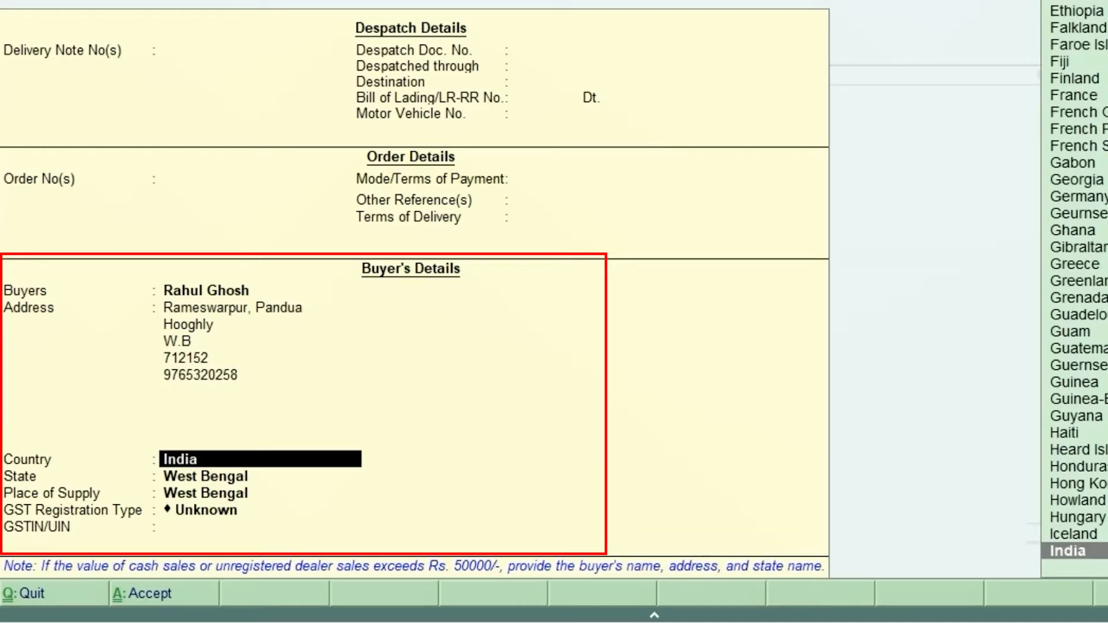
# Step: Keep India as the buyer's country and West Bengal as both the state and the place of supply
pyautogui.press('Return')
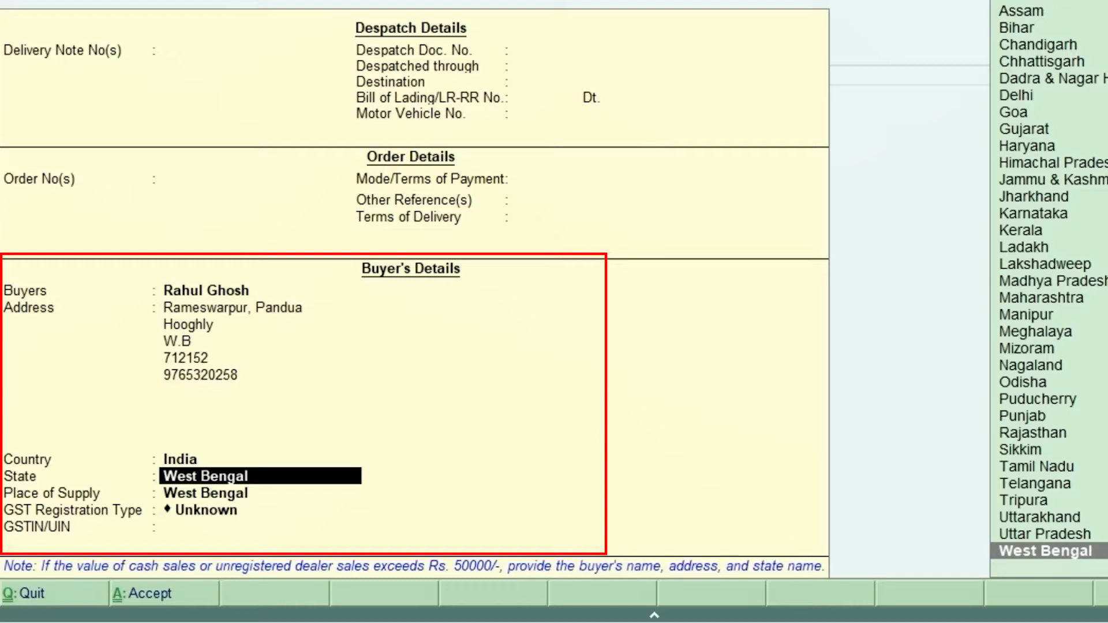
pyautogui.press('Return')
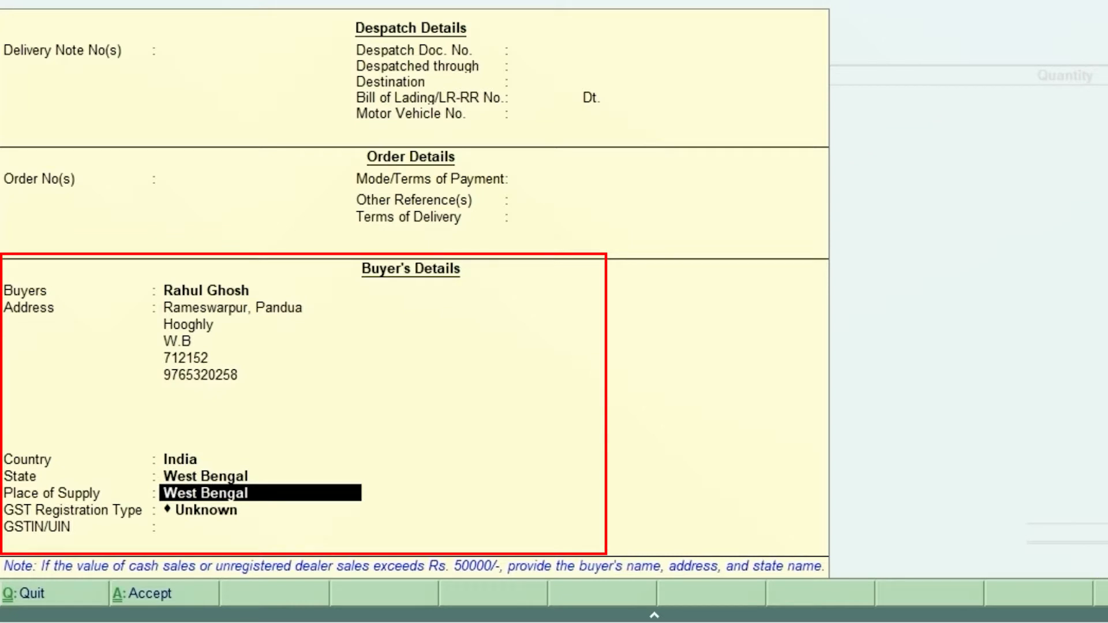
pyautogui.press('Return')
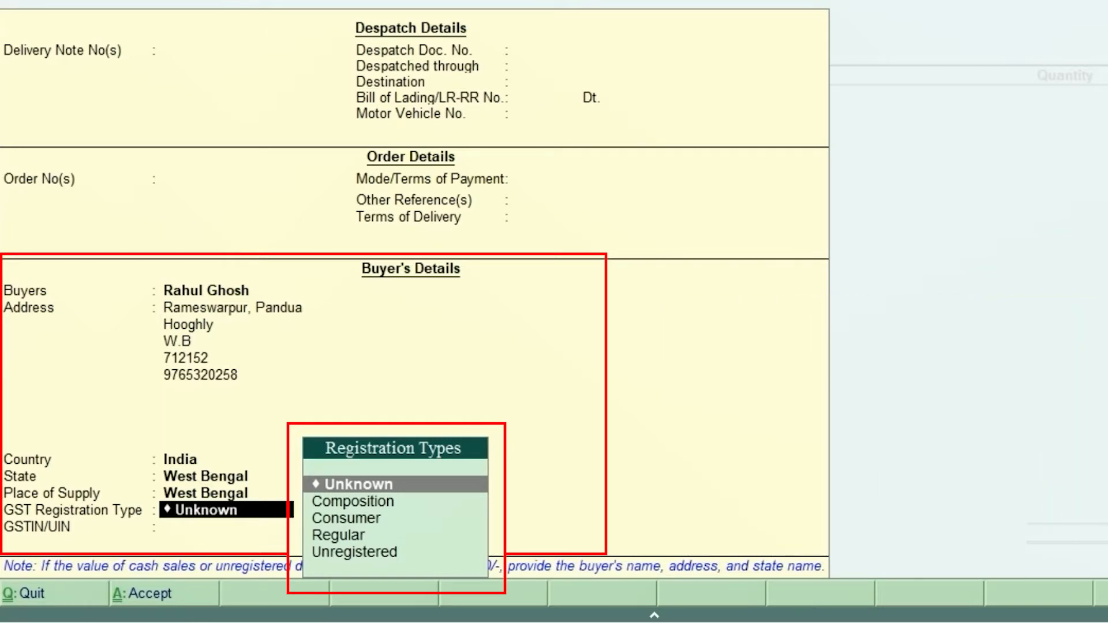
# Step: Go through the GST registration types, set the buyer's type to Consumer and accept the buyer's details
pyautogui.press('Down')
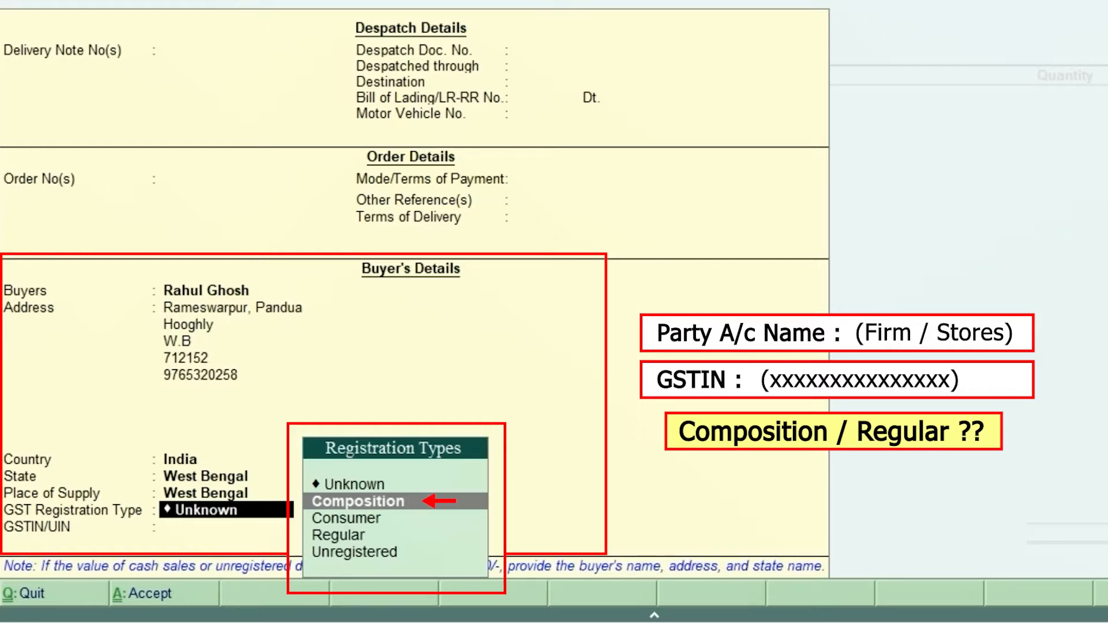
pyautogui.press('Down')
pyautogui.press('Down')
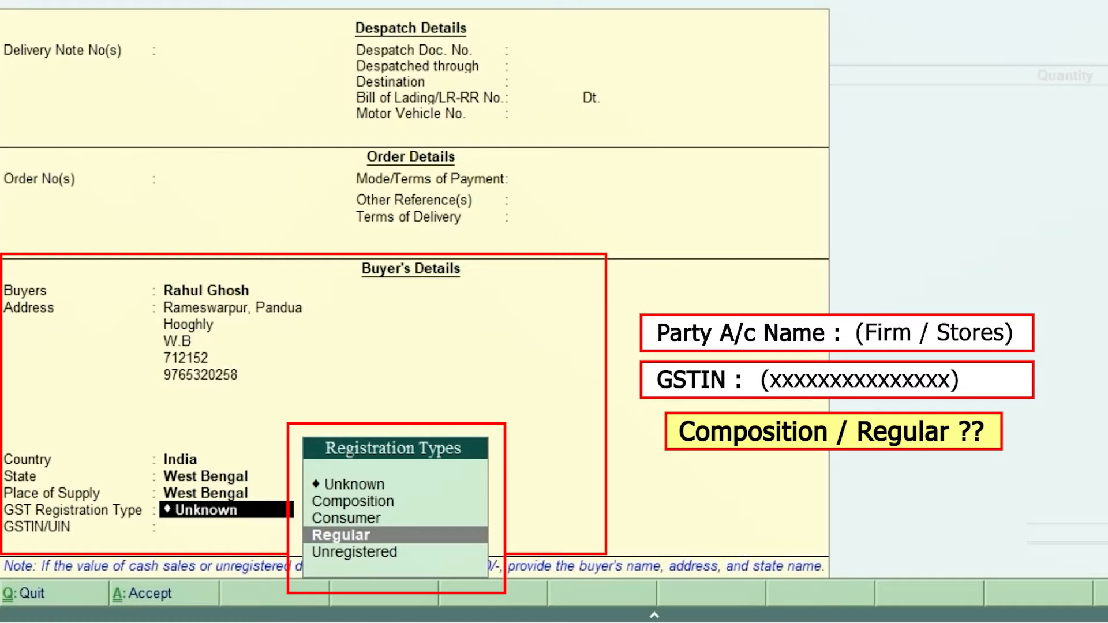
pyautogui.press('Up')
pyautogui.press('Up')
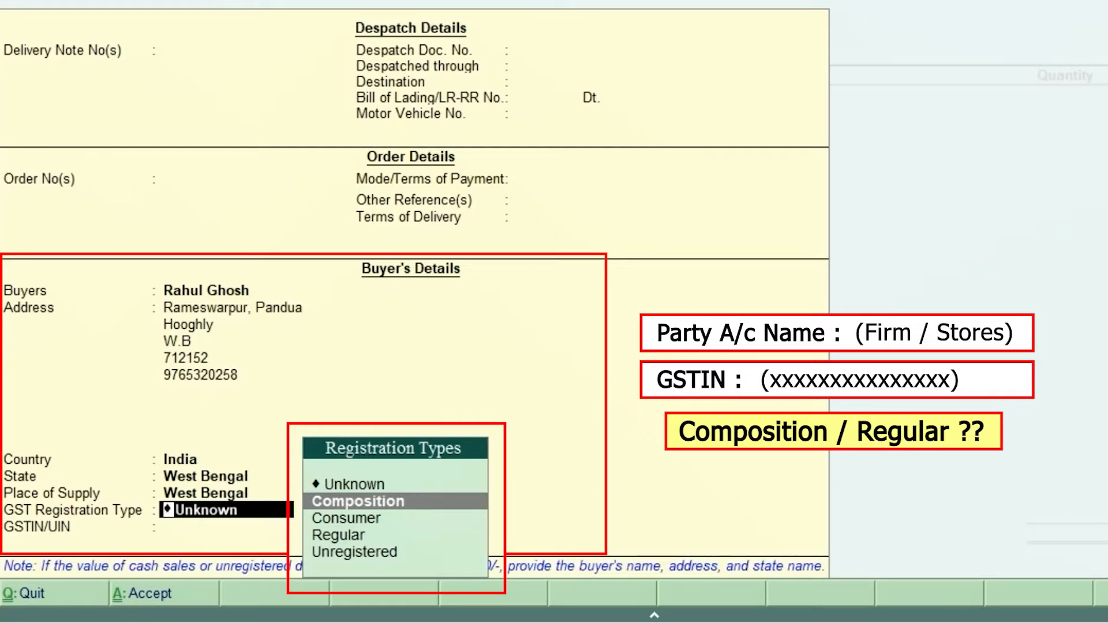
pyautogui.press('Down')
pyautogui.press('Down')
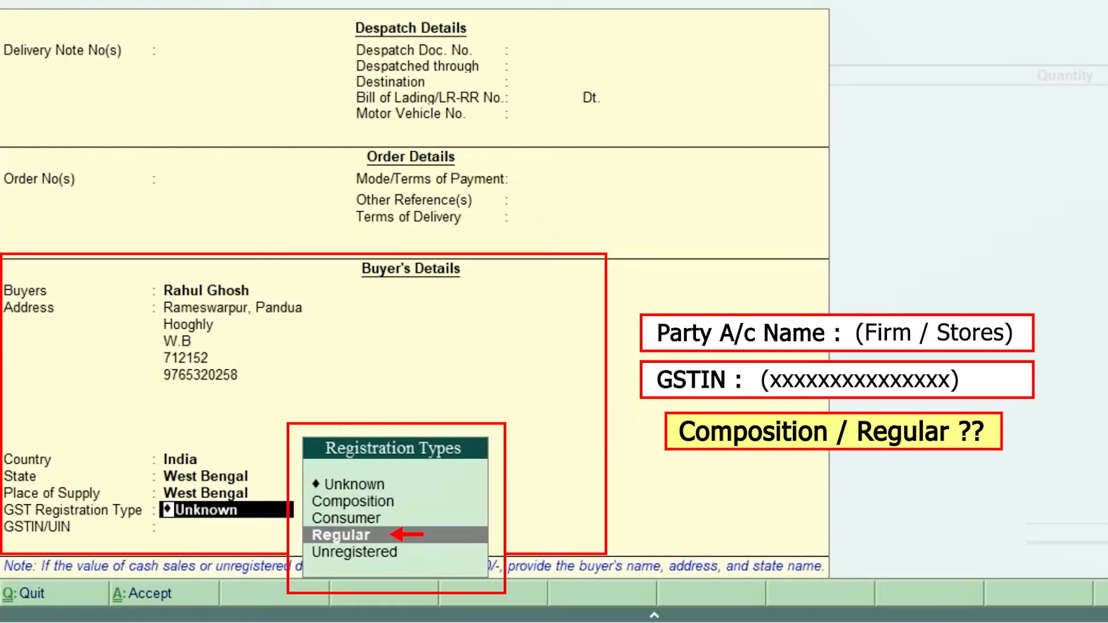
pyautogui.press('Up')
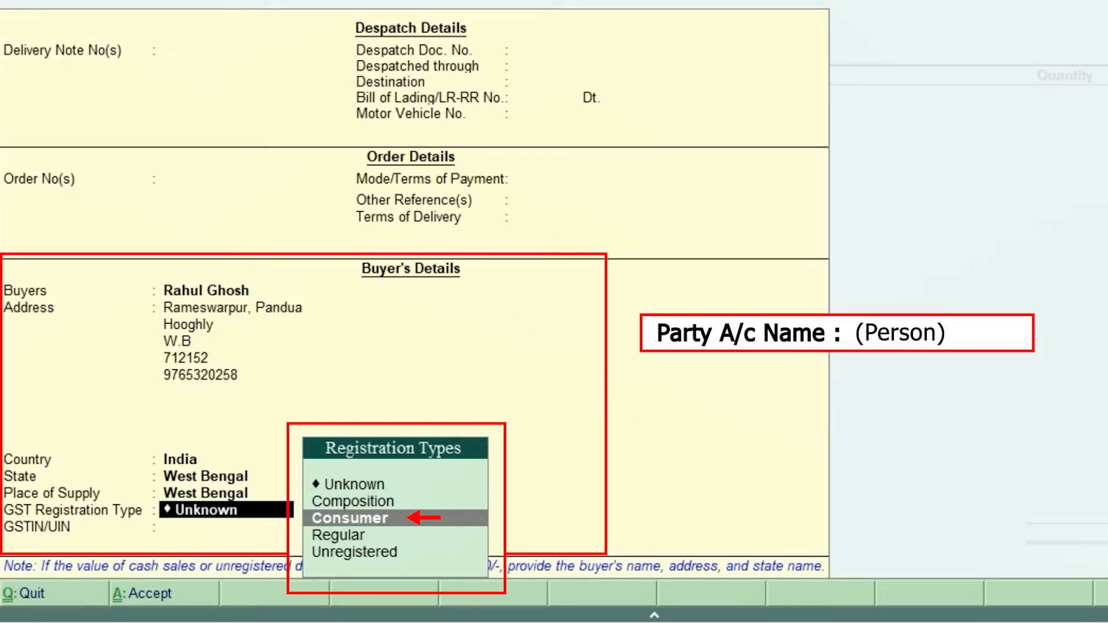
pyautogui.press('Down')
pyautogui.press('Down')
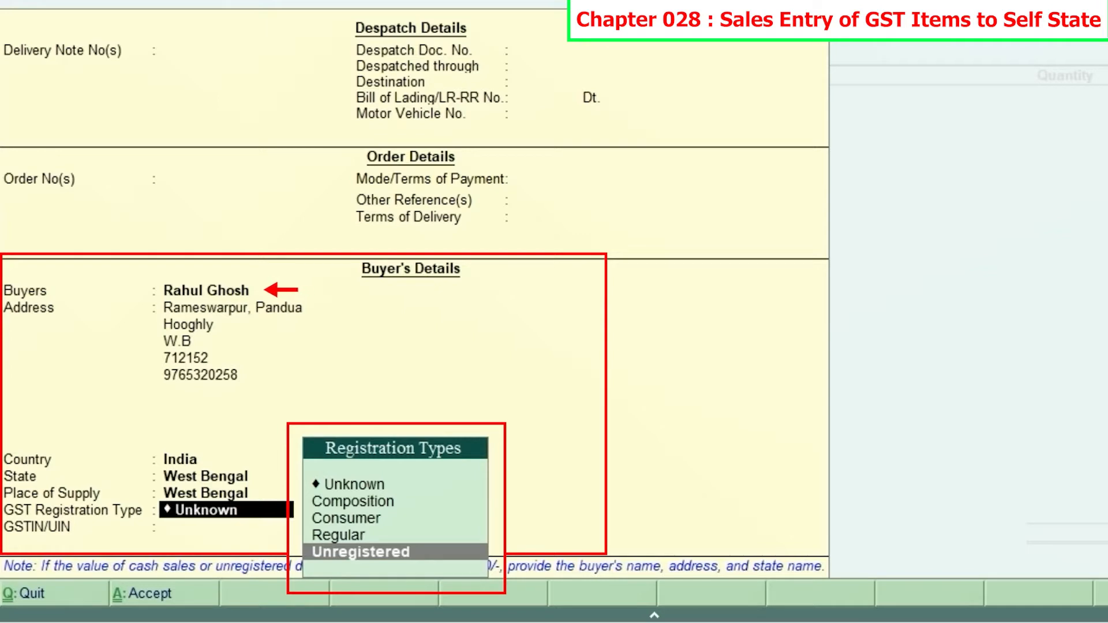
pyautogui.press('Up')
pyautogui.press('Up')
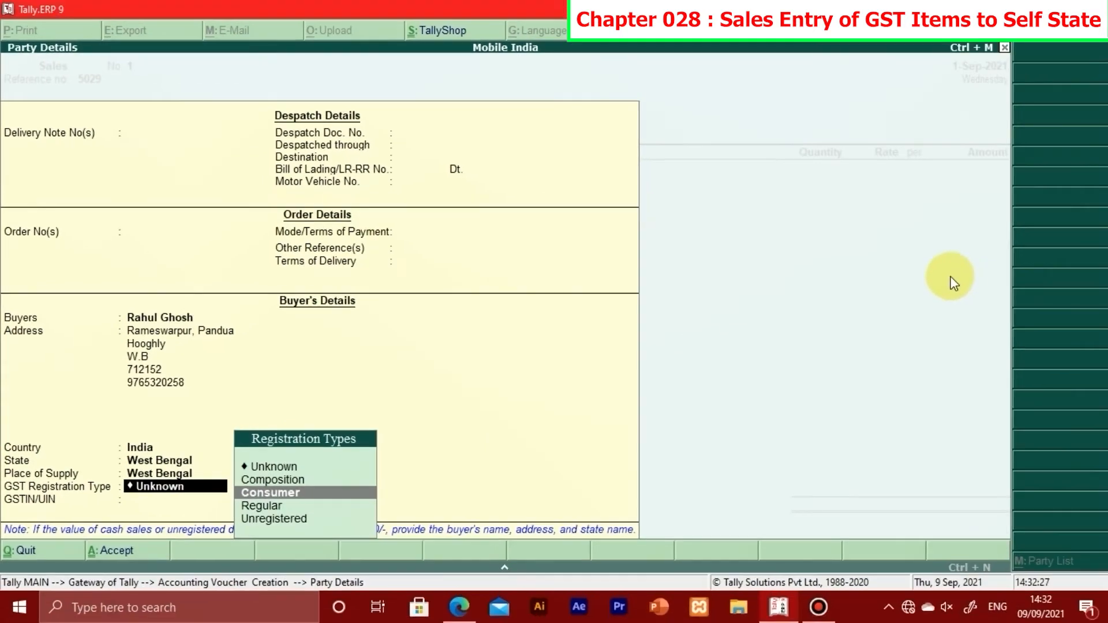
pyautogui.press('Return')
pyautogui.press('Return')
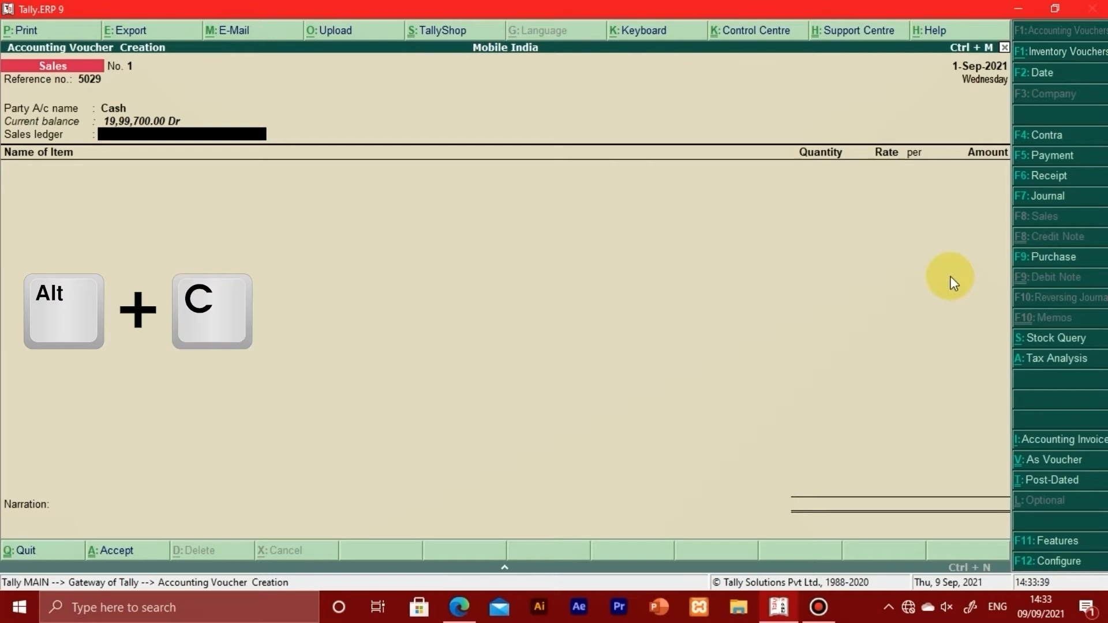
# Step: Create a new ledger named Sales from the voucher's sales ledger field and place it under Sales Accounts
pyautogui.hotkey('alt', 'c')
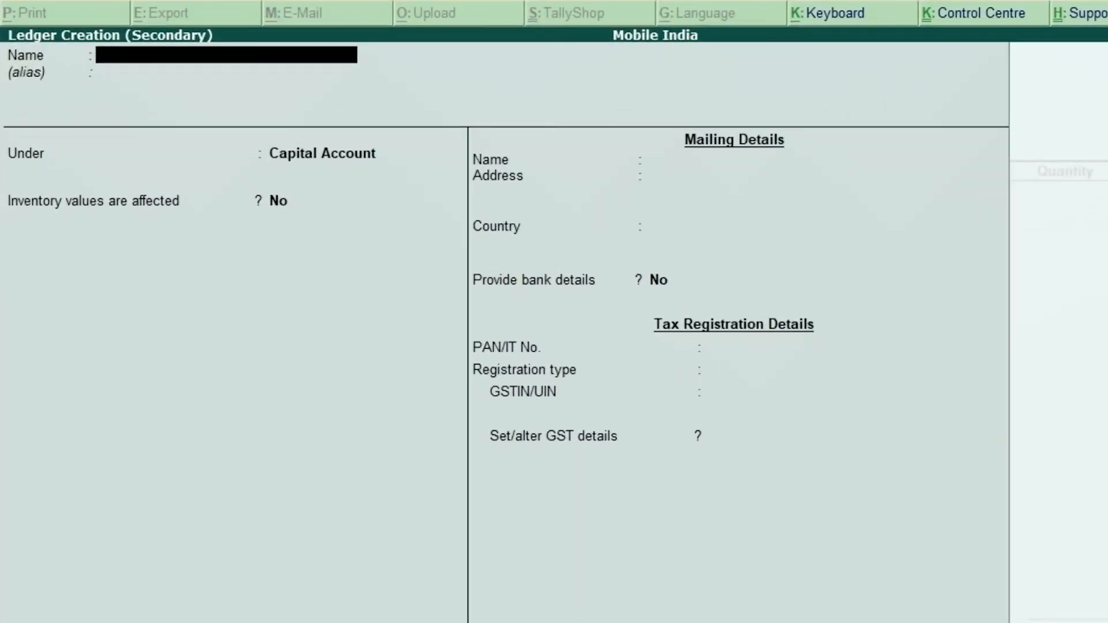
pyautogui.write('Sales')
pyautogui.press('Return')
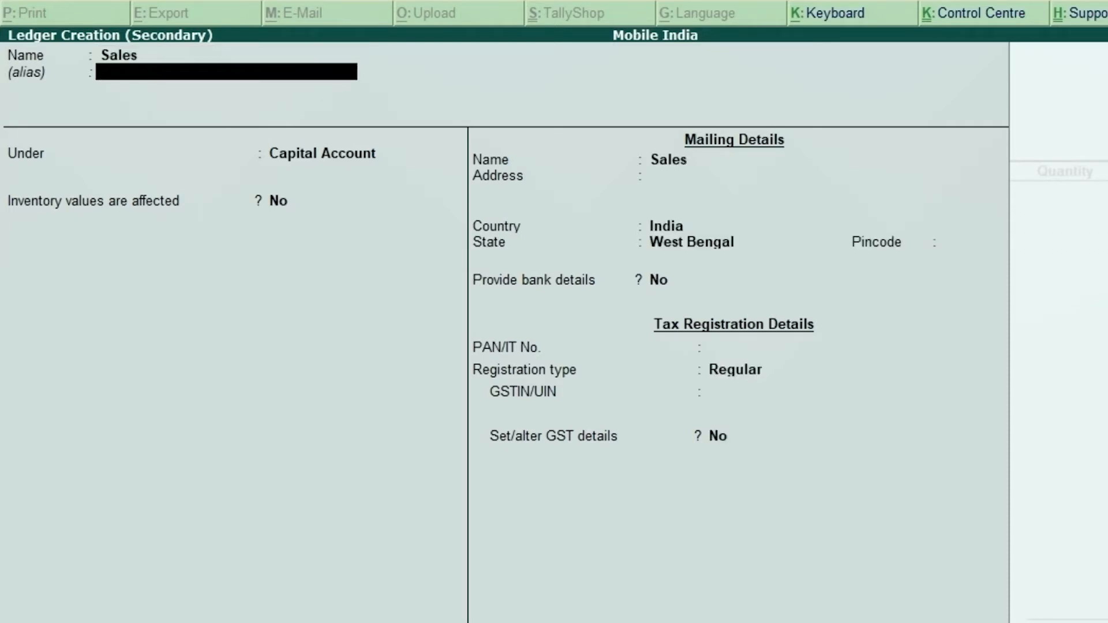
pyautogui.press('Return')
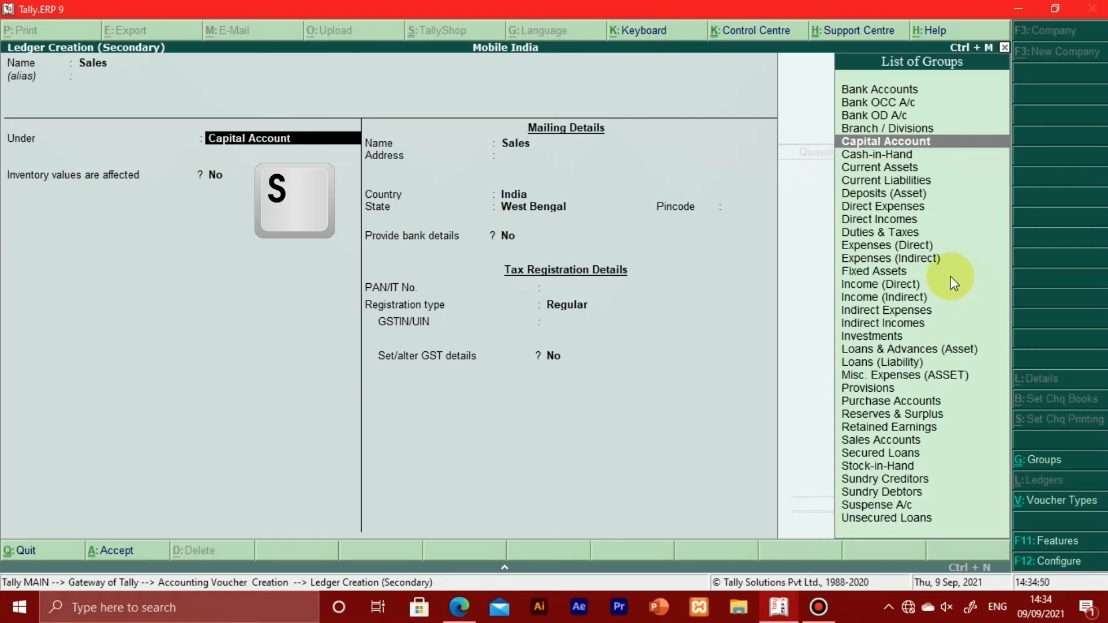
pyautogui.write('S')
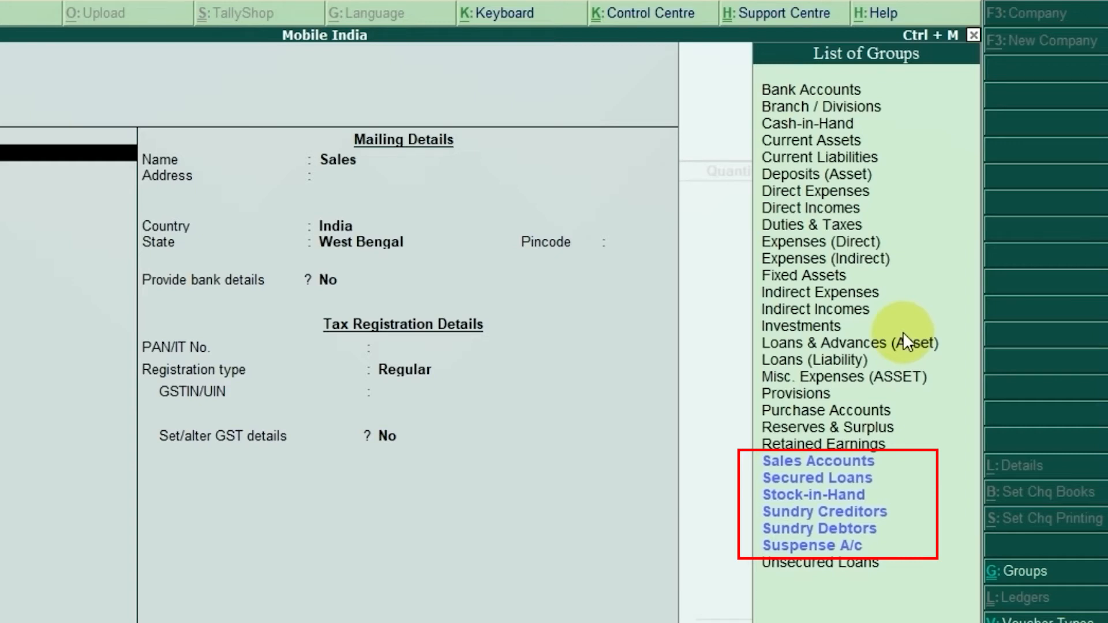
pyautogui.write('a')
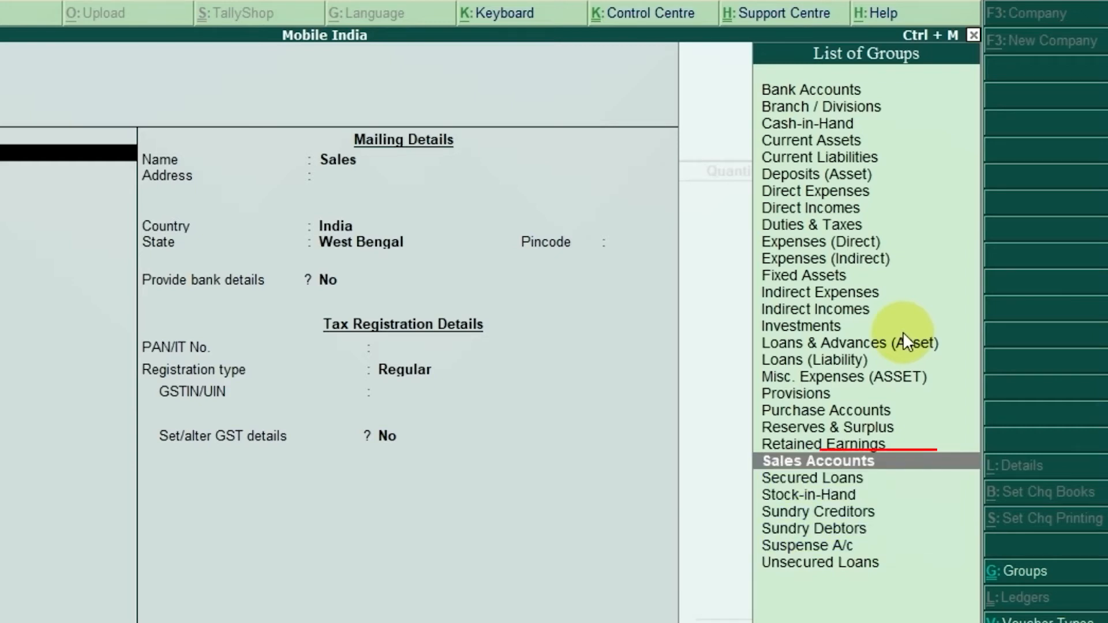
pyautogui.press('Return')
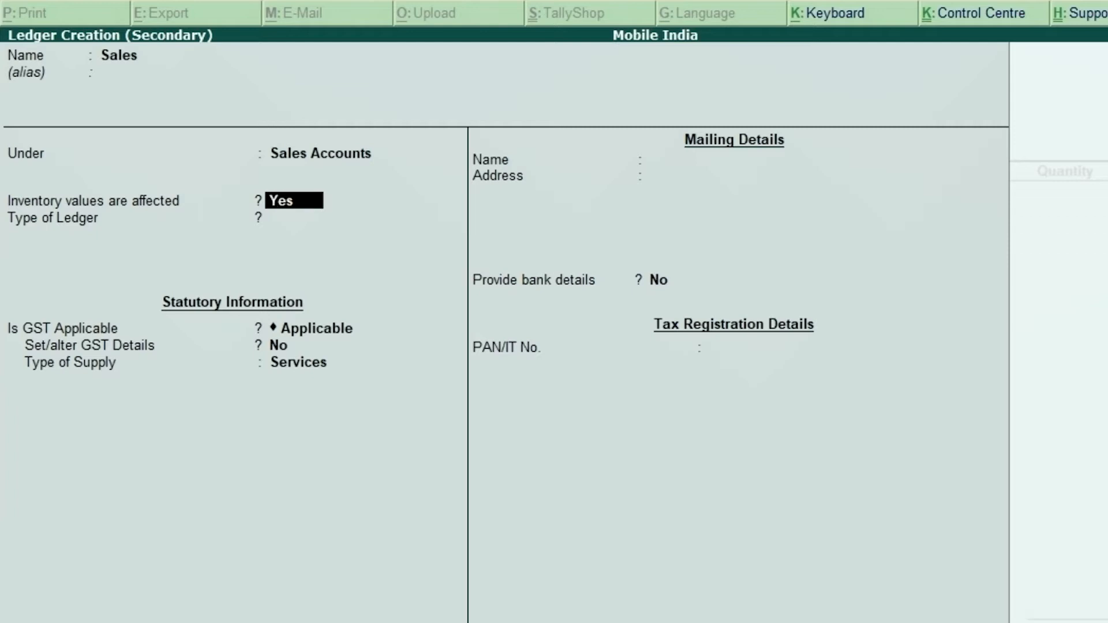
# Step: Keep inventory values affected and GST applicable for the Sales ledger, set its type of supply to Goods and save it
pyautogui.press('Return')
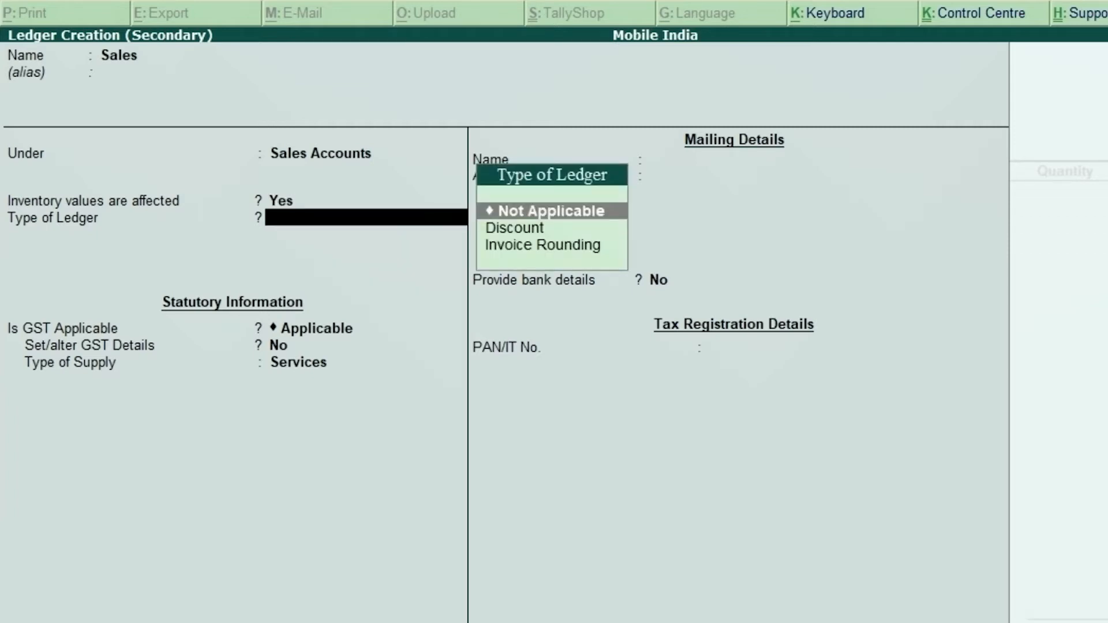
pyautogui.press('Return')
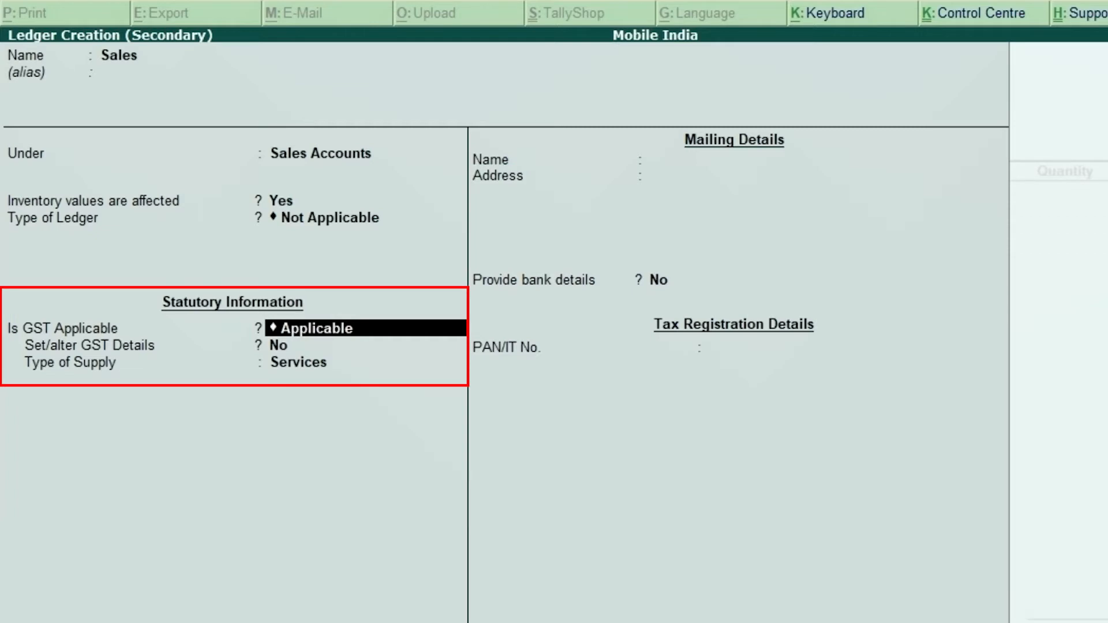
pyautogui.press('Return')
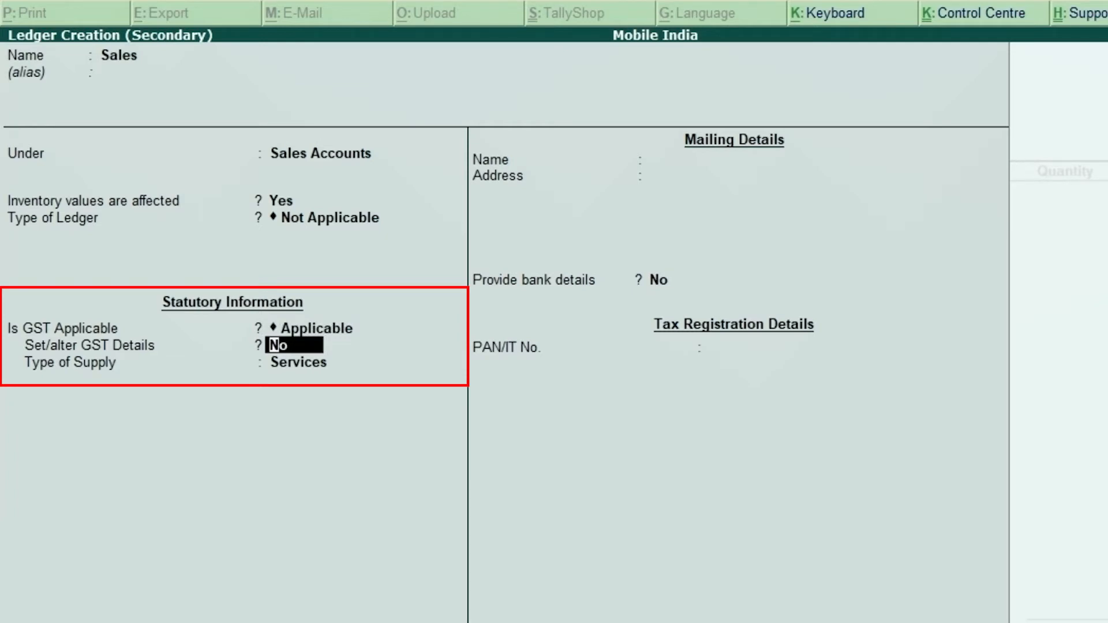
pyautogui.press('Return')
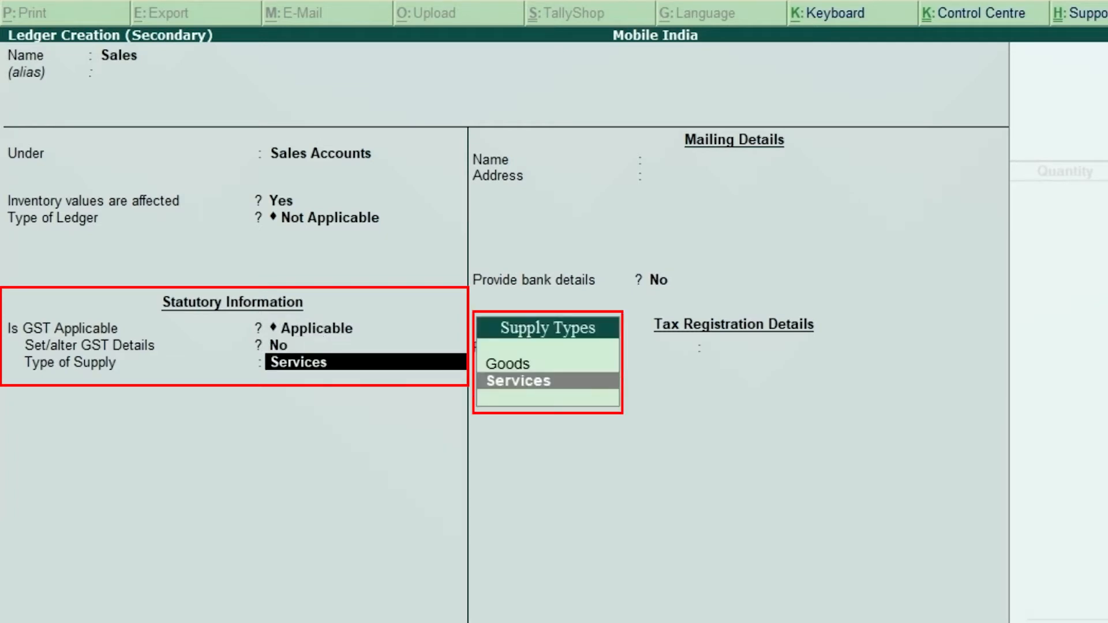
pyautogui.press('Up')
pyautogui.press('Return')
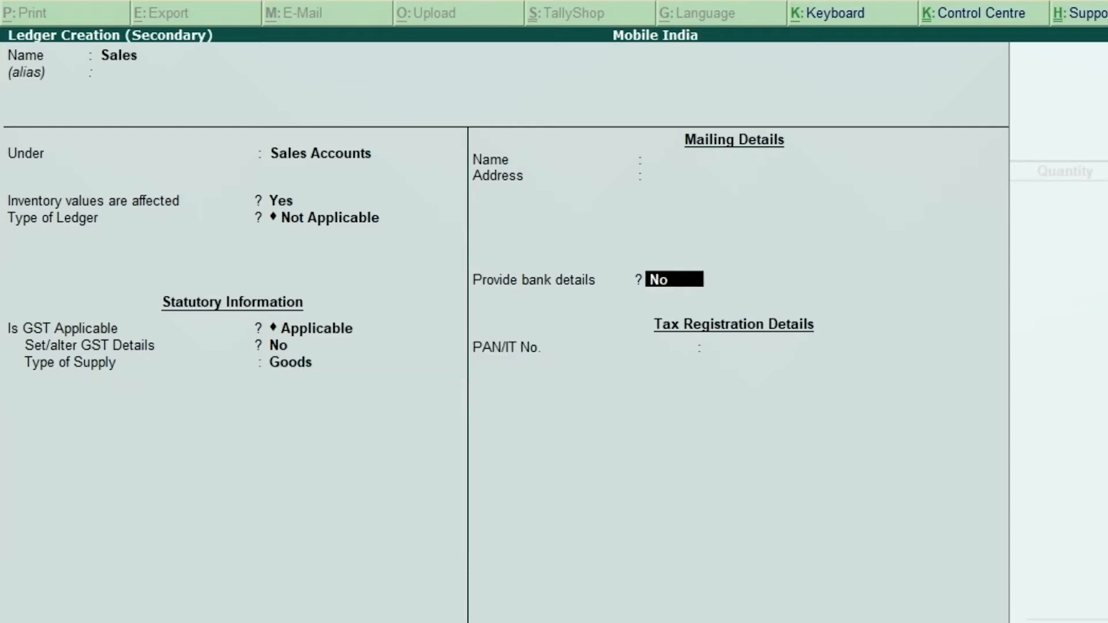
pyautogui.press('Return')
pyautogui.press('Return')
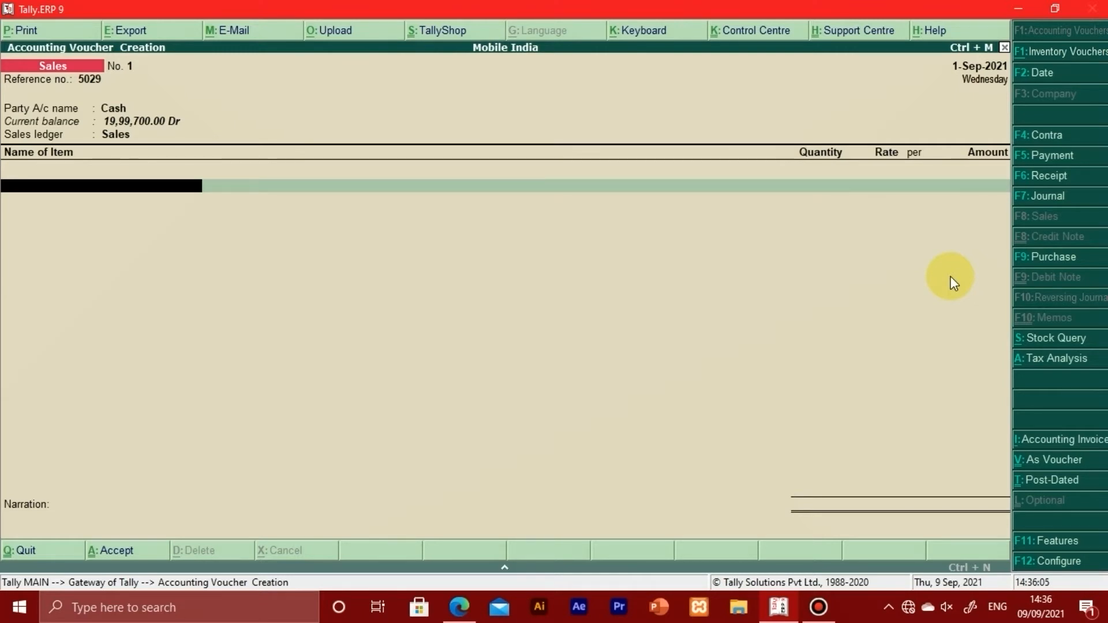
# Step: Check the first item on the PDF invoice and select Realme X2 as the voucher's first stock item
pyautogui.hotkey('alt', 'Tab')
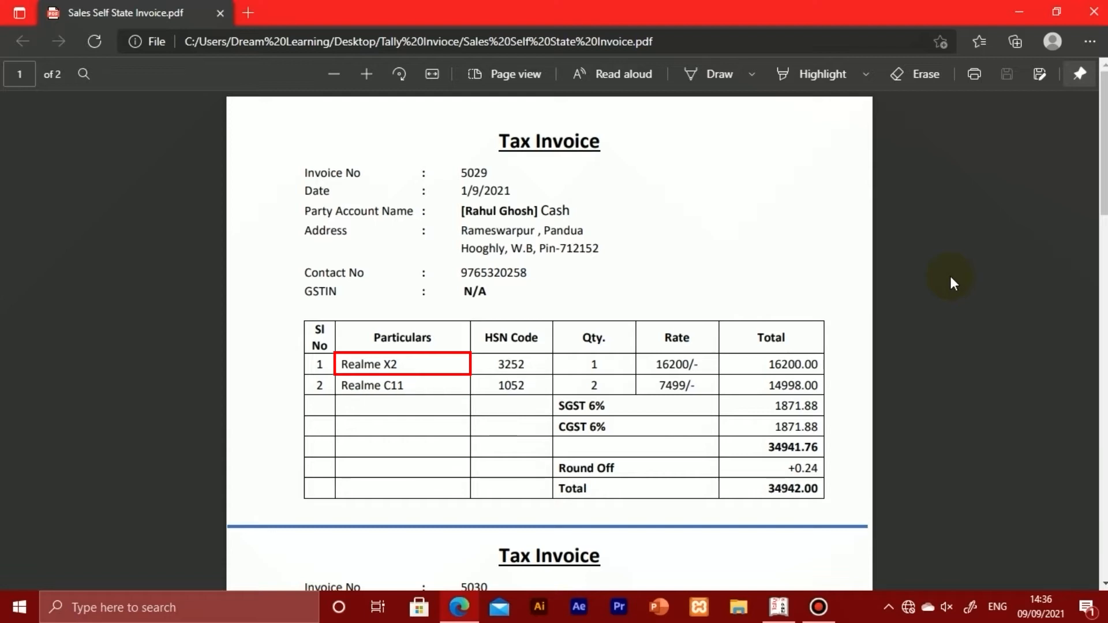
pyautogui.hotkey('alt', 'Tab')
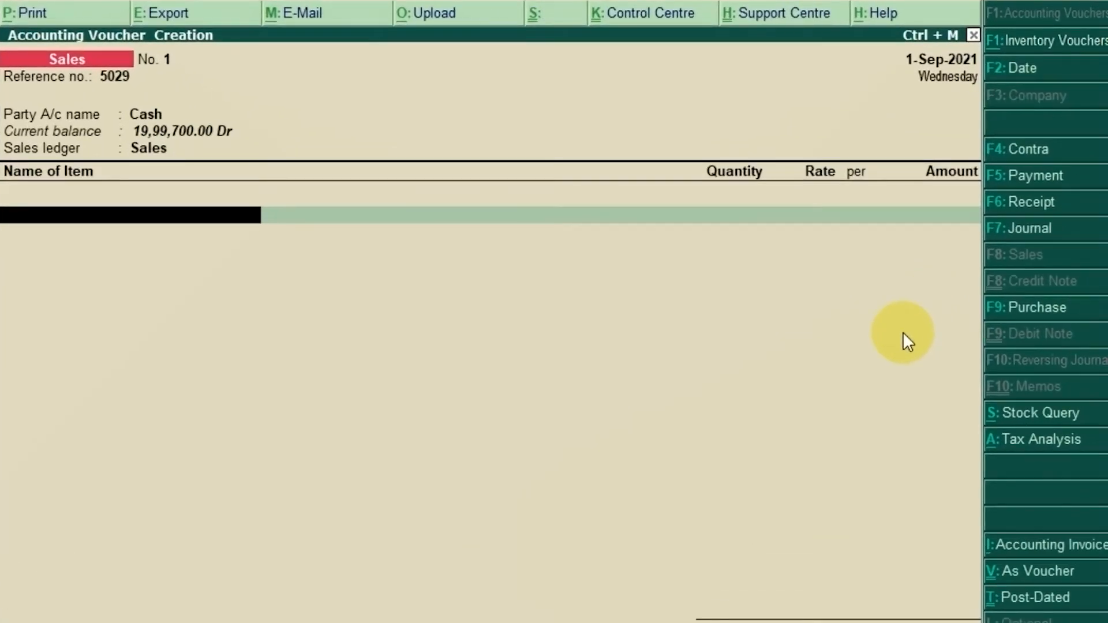
pyautogui.write('R')
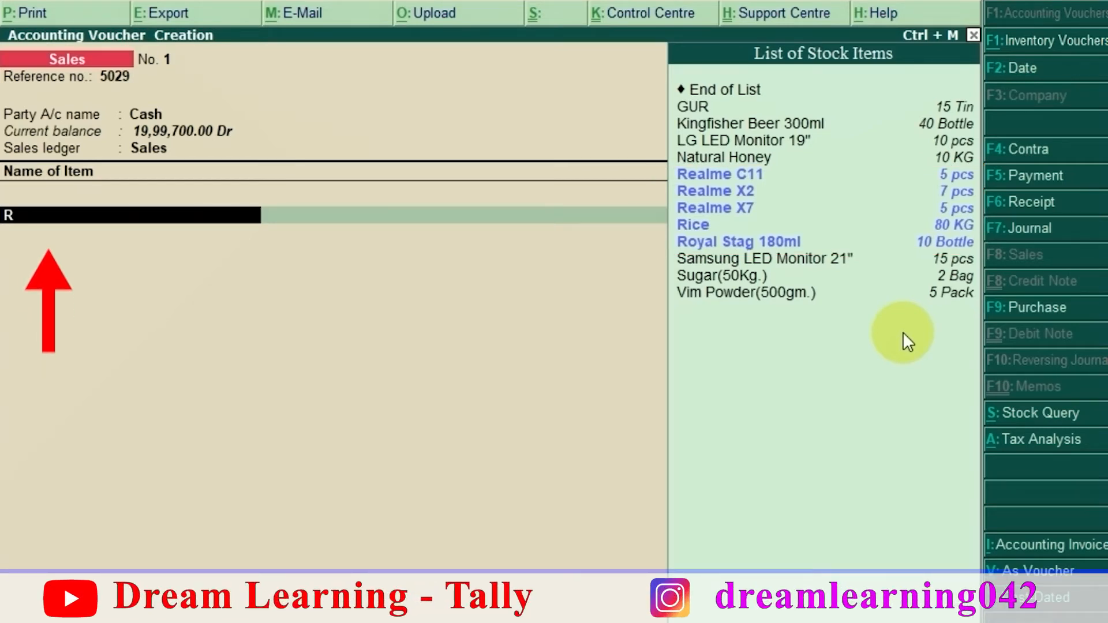
pyautogui.write('ealme')
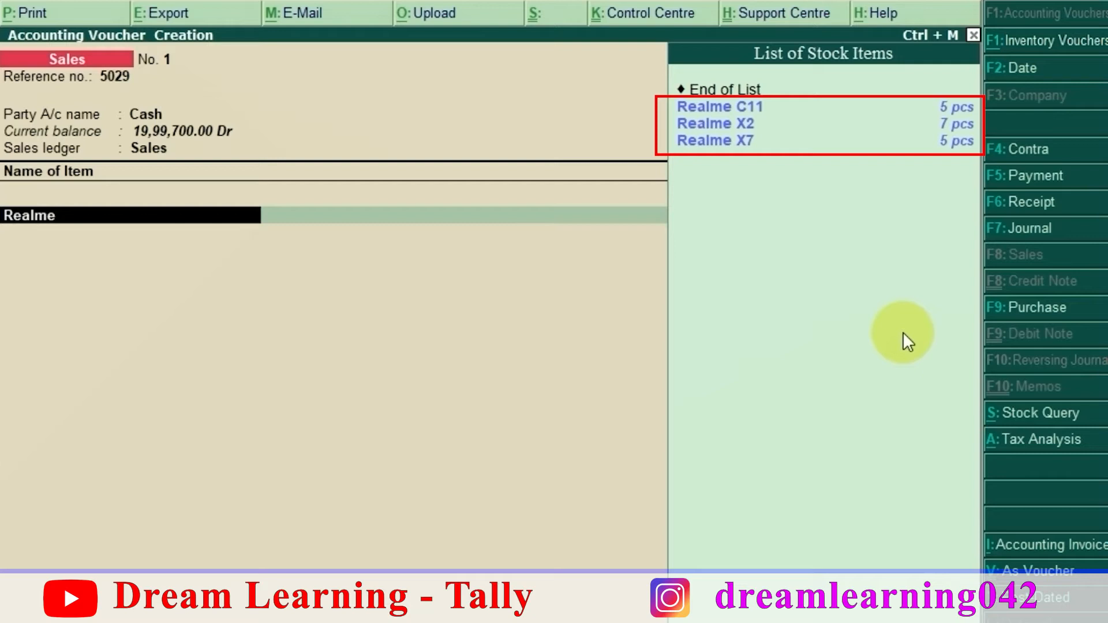
pyautogui.press('Down')
pyautogui.press('Down')
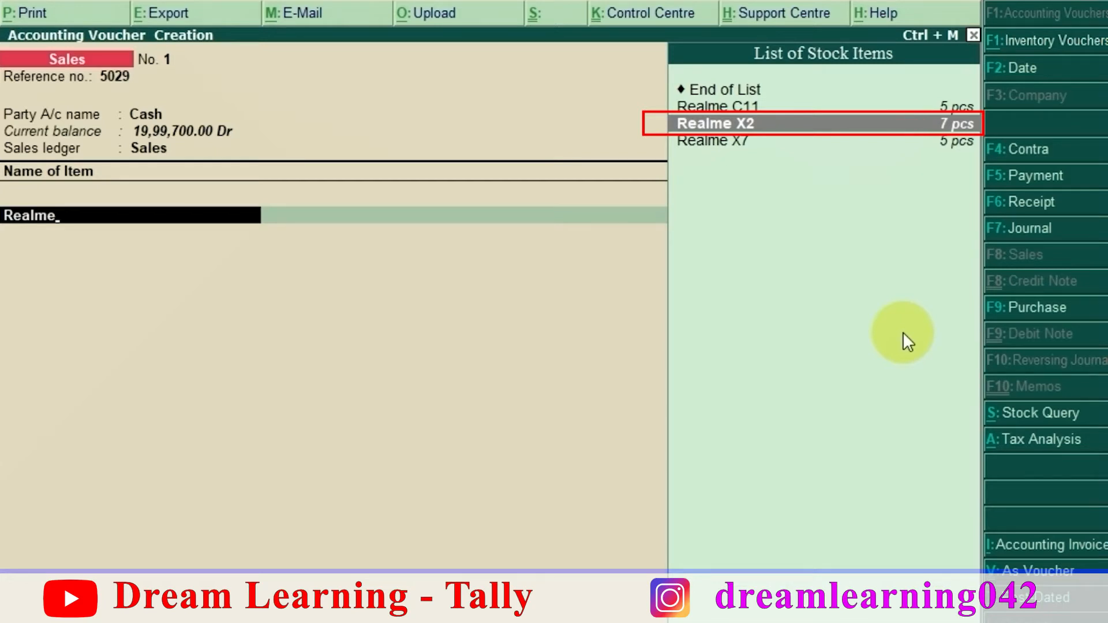
pyautogui.press('Return')
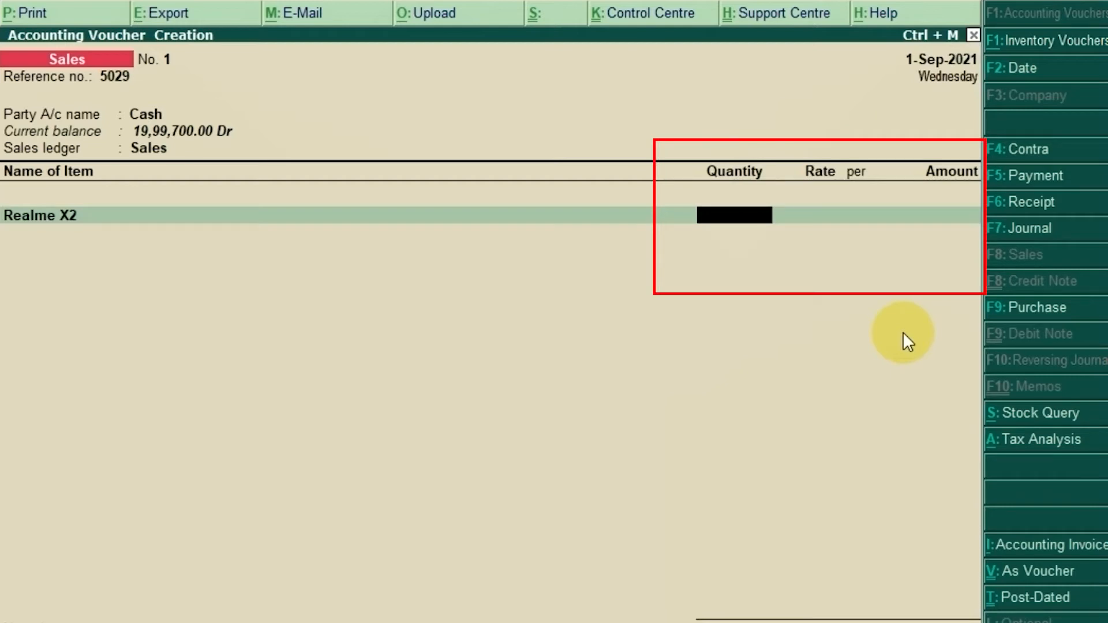
# Step: Check the Realme X2 quantity on the PDF invoice and enter 1 pcs at a rate of 16,200 per piece
pyautogui.hotkey('alt', 'Tab')
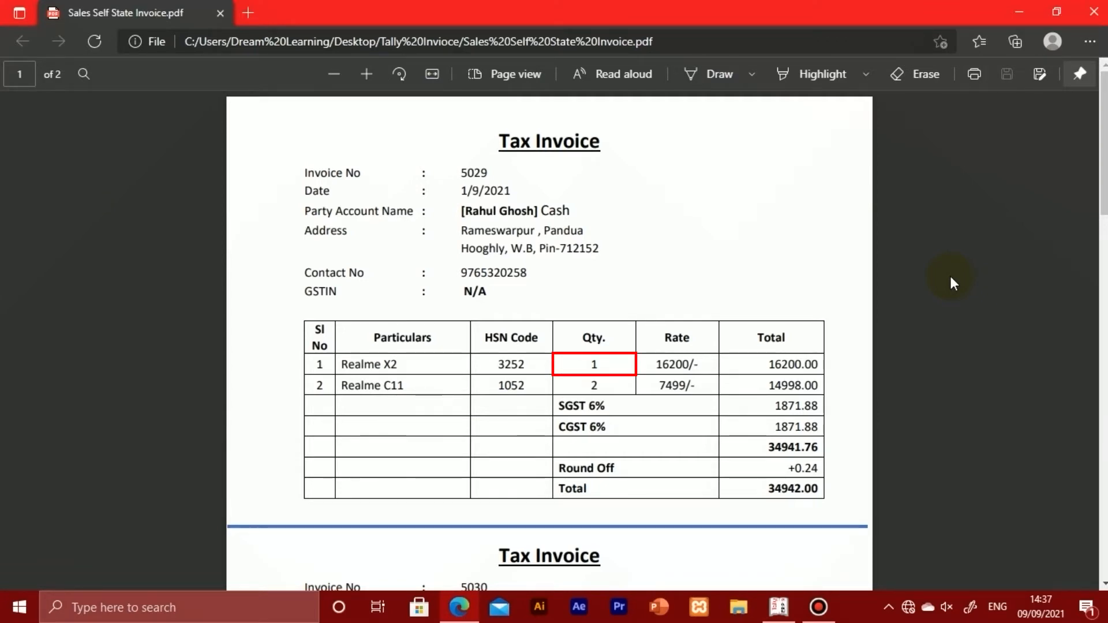
pyautogui.hotkey('alt', 'Tab')
pyautogui.write('1')
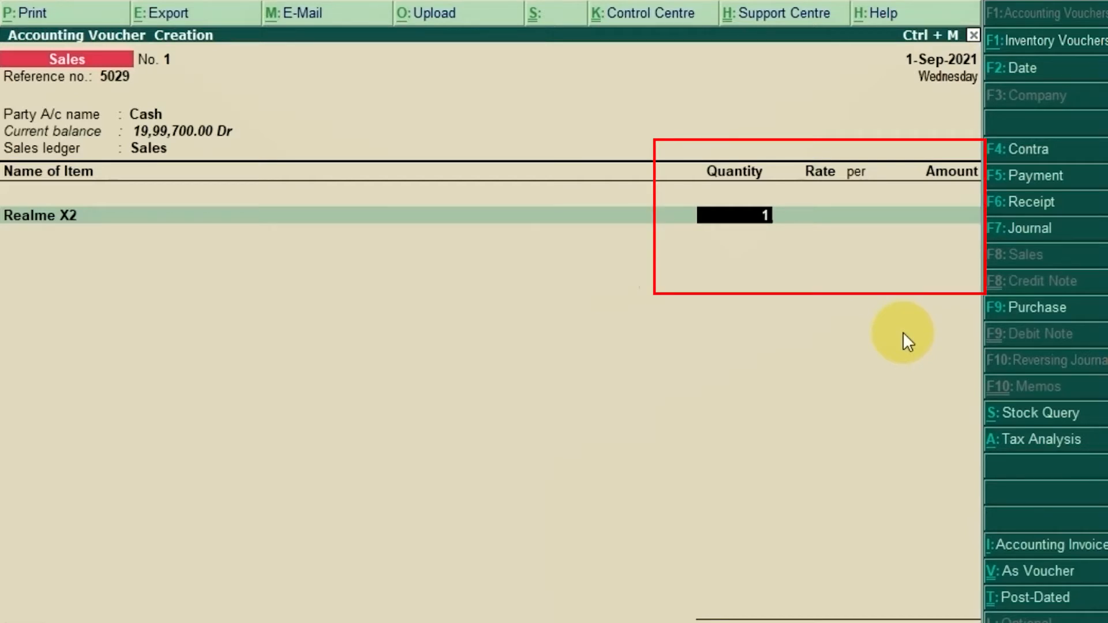
pyautogui.press('Return')
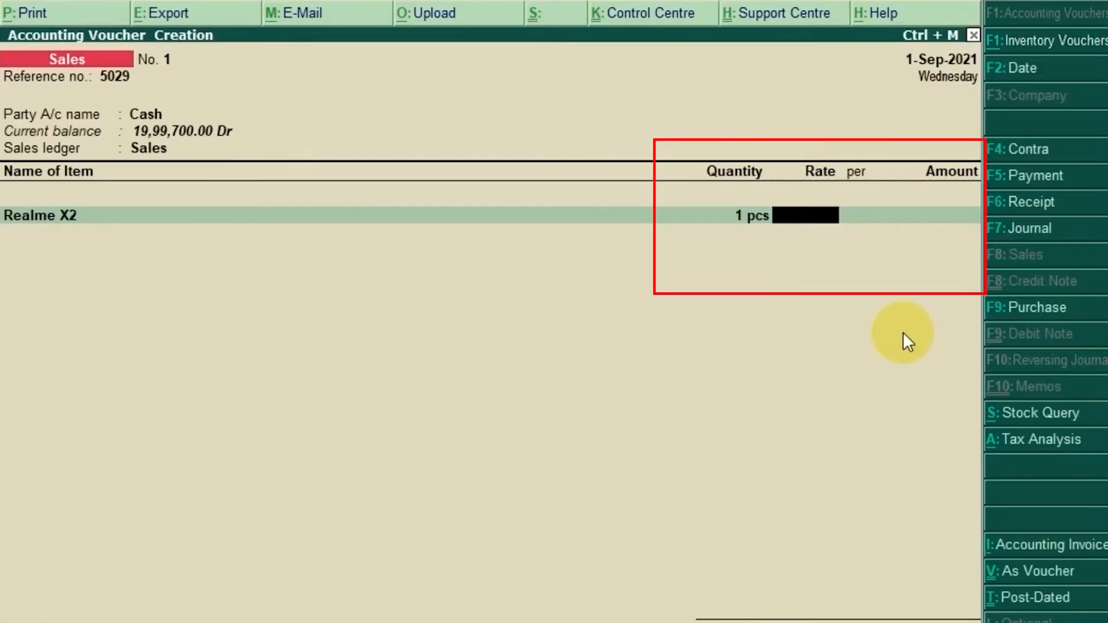
pyautogui.write('16,200')
pyautogui.press('Return')
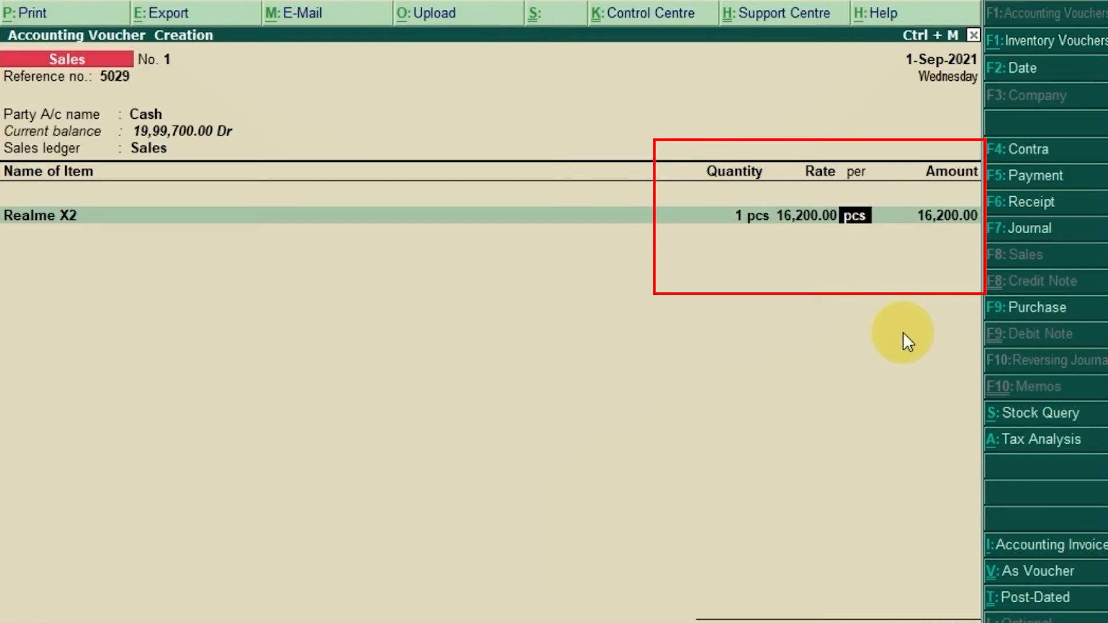
pyautogui.press('Return')
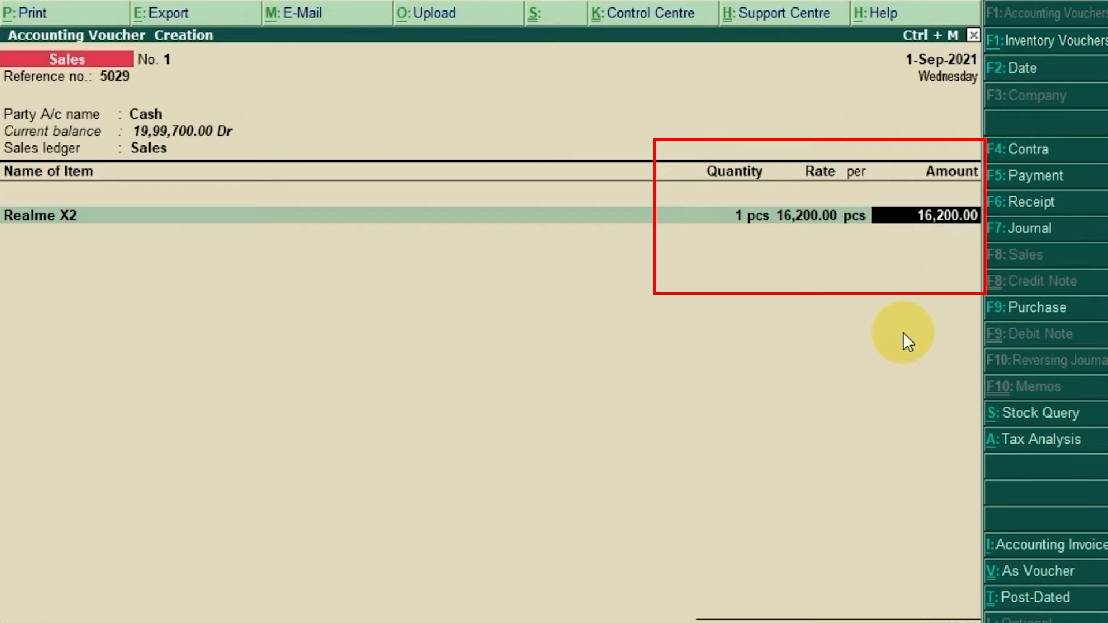
pyautogui.press('Return')
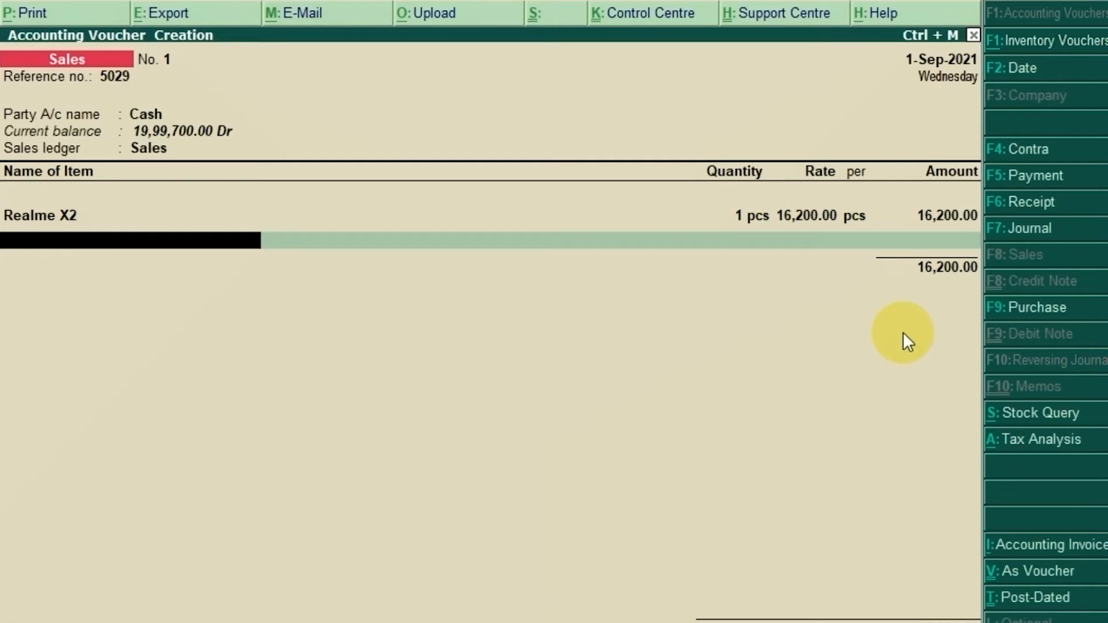
# Step: Add Realme C11 as the second item with 2 pcs at 7,499 per piece, and end the item list
pyautogui.write('realme')
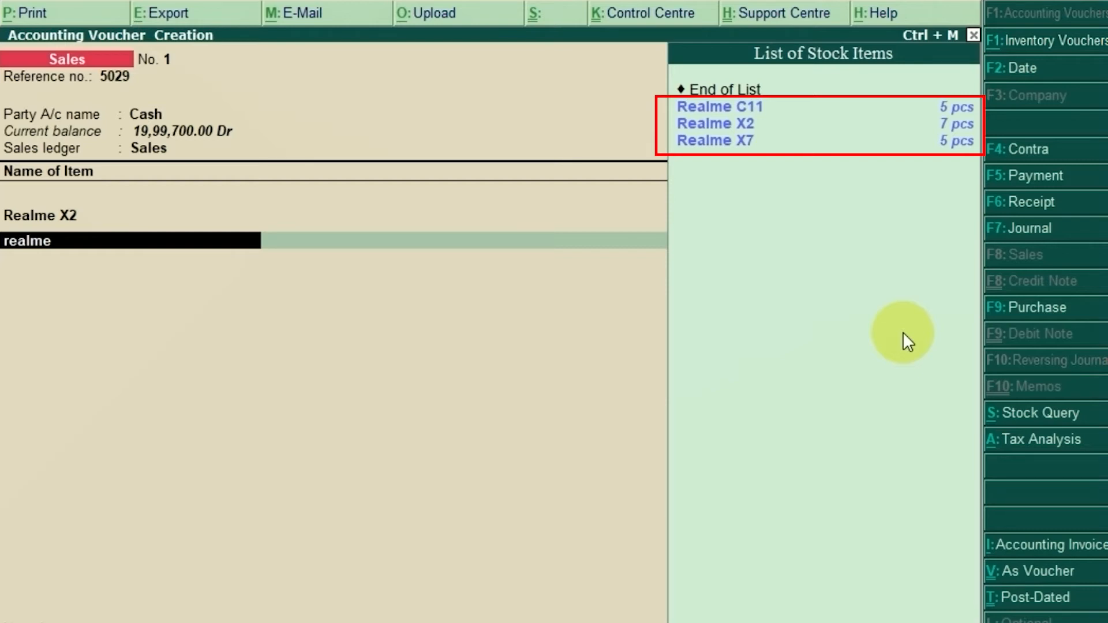
pyautogui.press('Down')
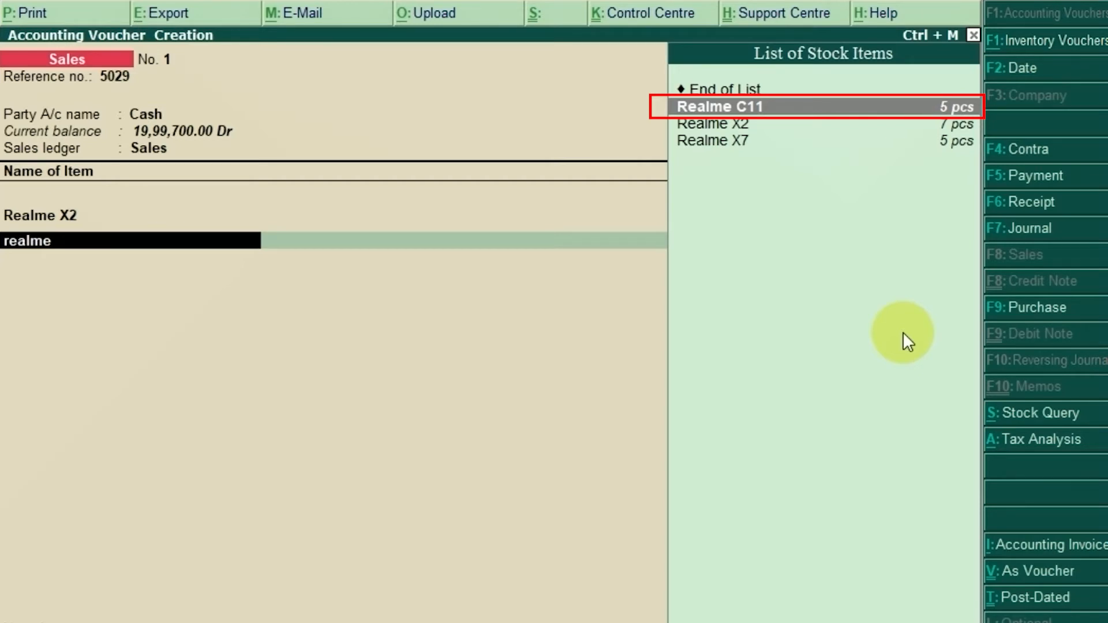
pyautogui.press('Return')
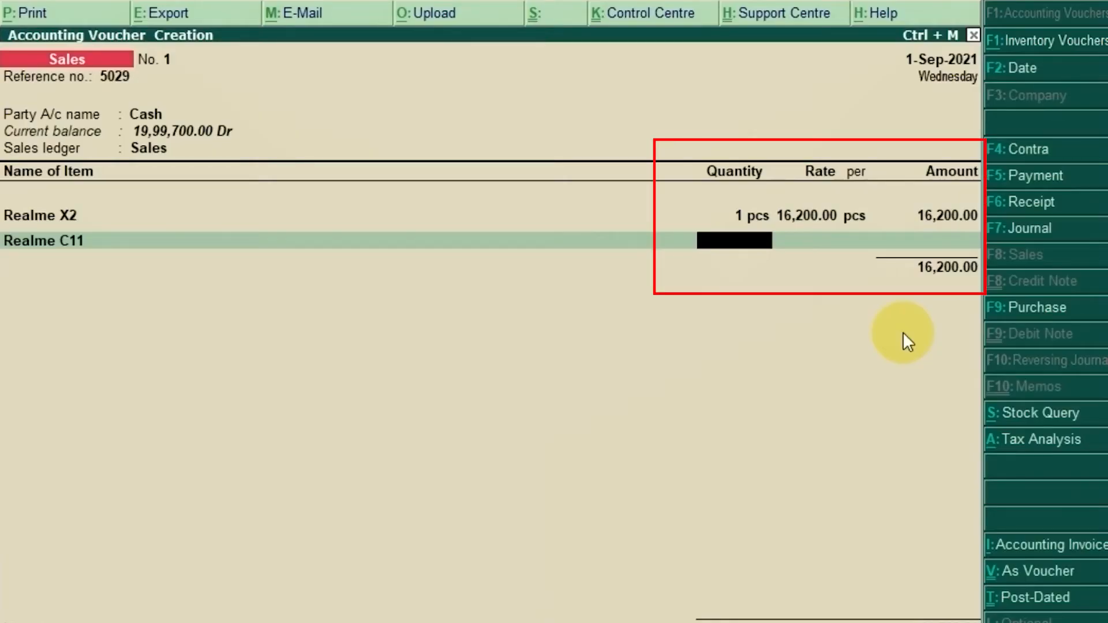
pyautogui.write('2')
pyautogui.press('Return')
pyautogui.write('7499')
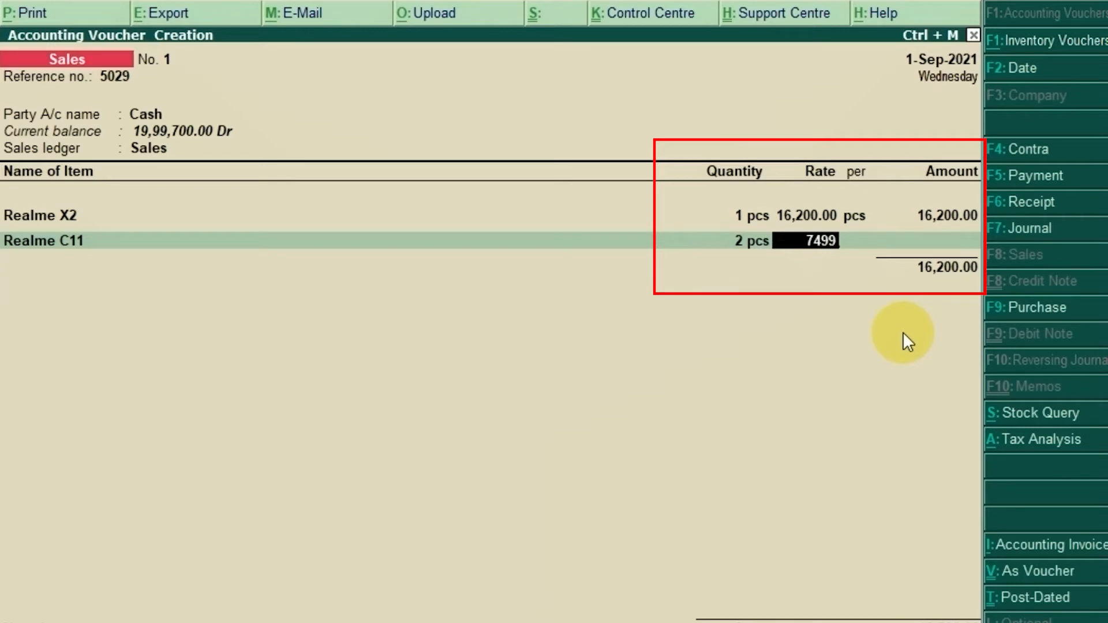
pyautogui.press('Return')
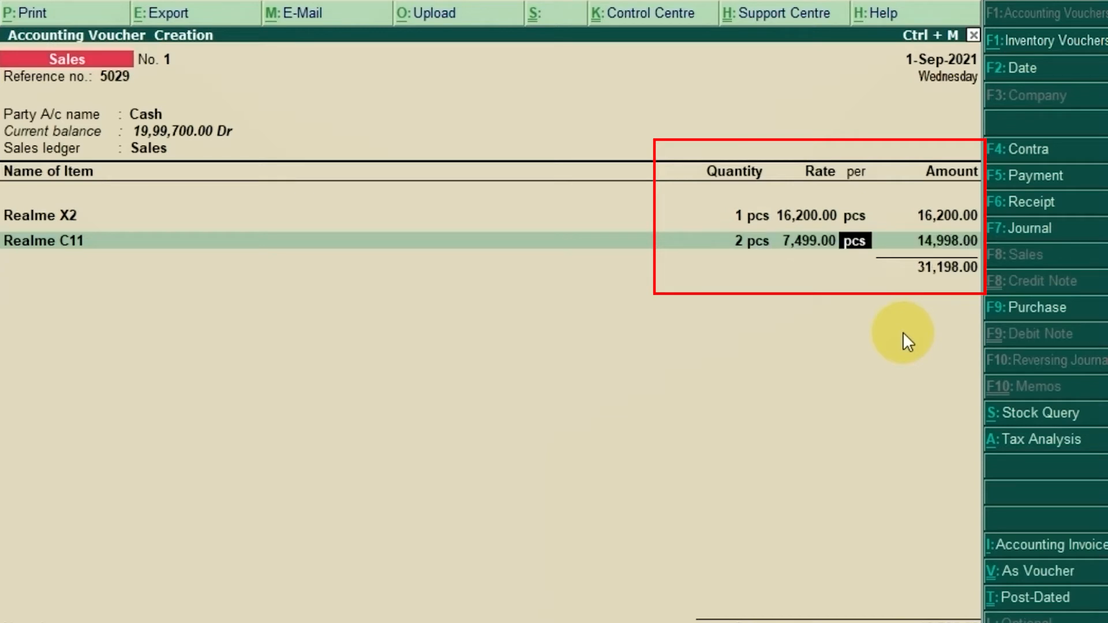
pyautogui.press('Return')
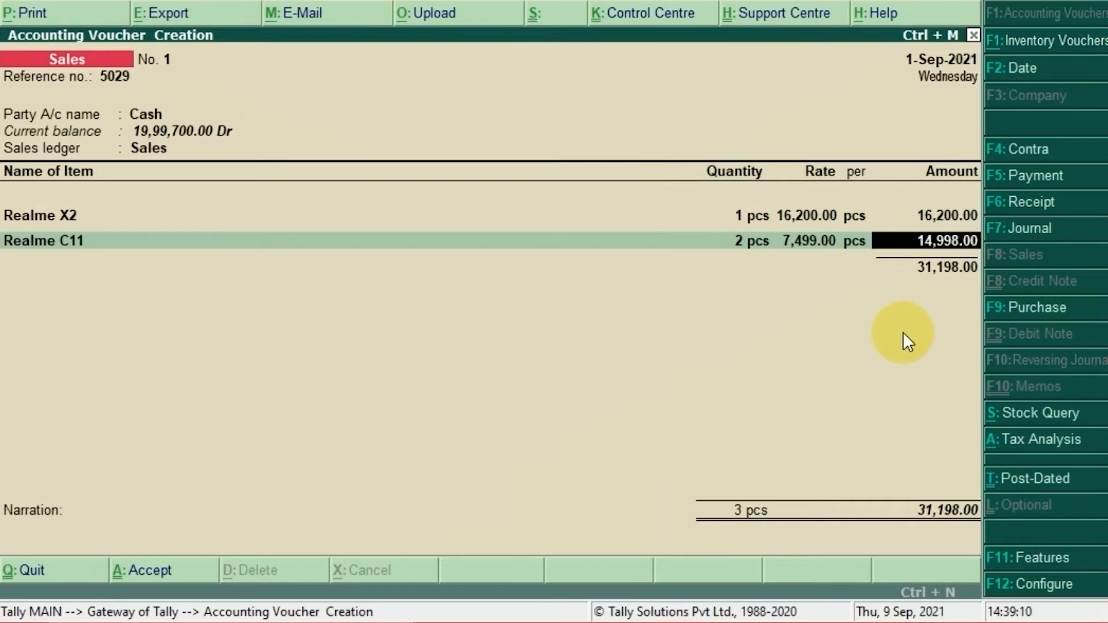
pyautogui.press('Return')
pyautogui.press('Return')
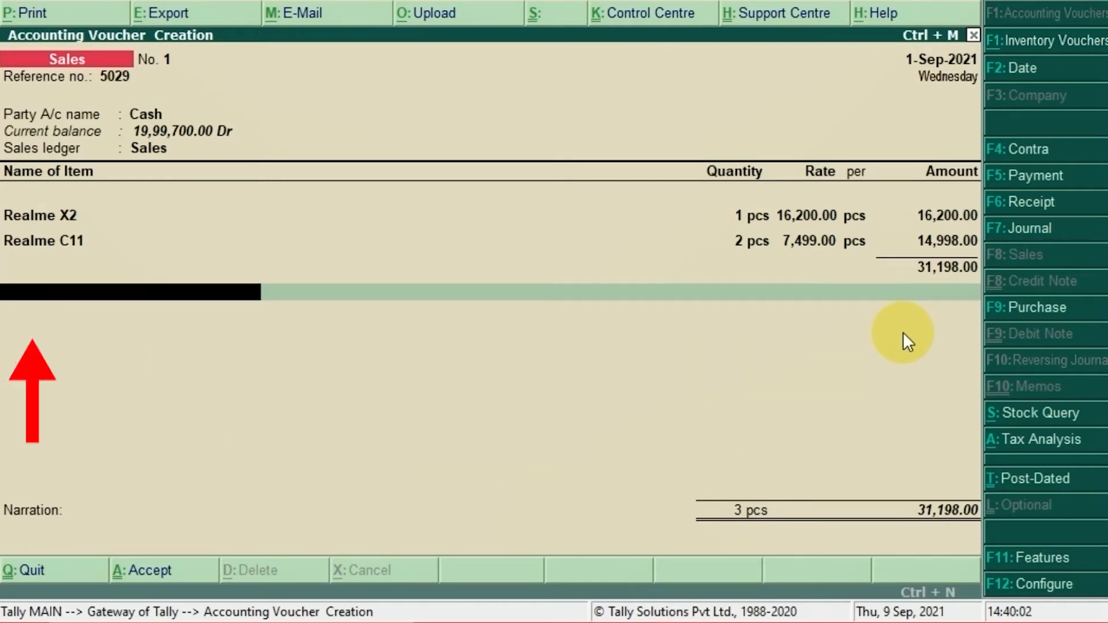
# Step: Add the Sgst and Cgst ledgers below the stock items, accepting the calculated tax amount for each
pyautogui.write('Sgst')
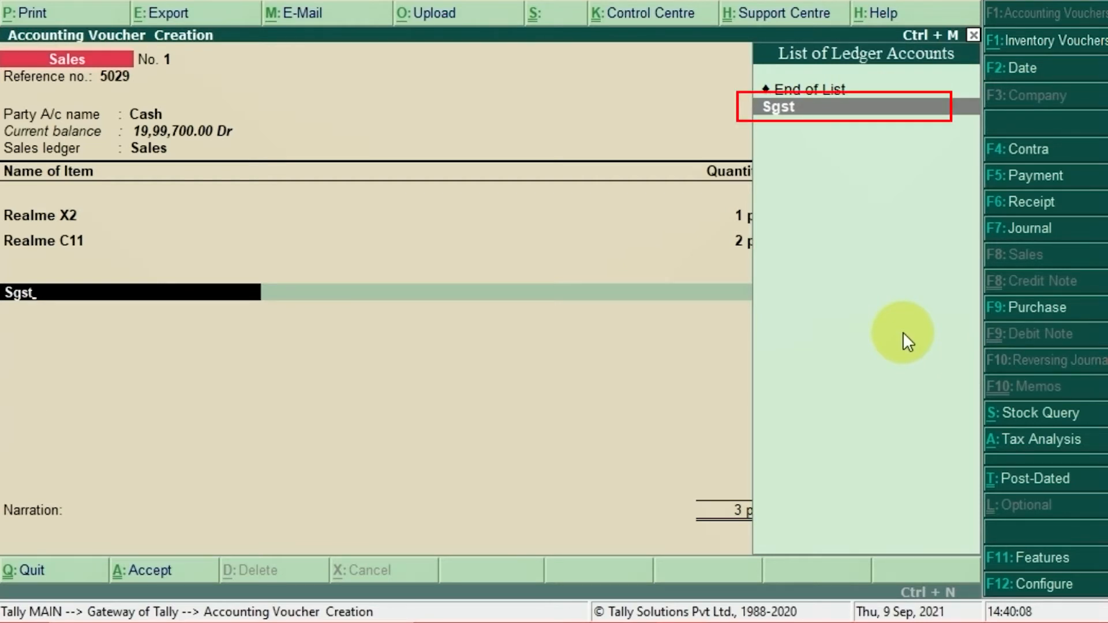
pyautogui.press('Return')
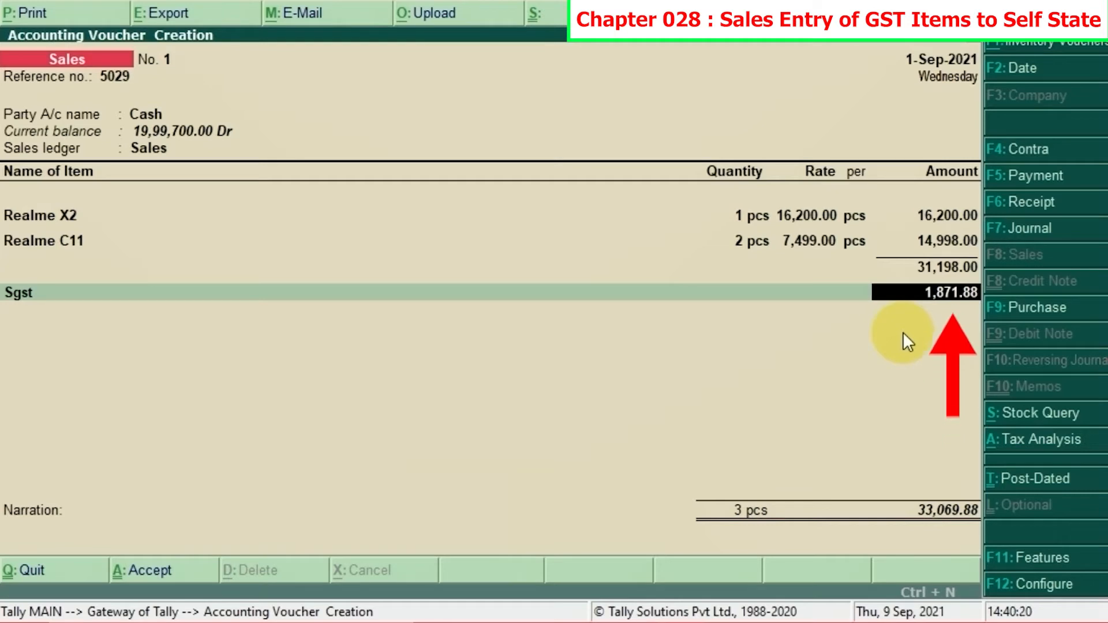
pyautogui.press('Return')
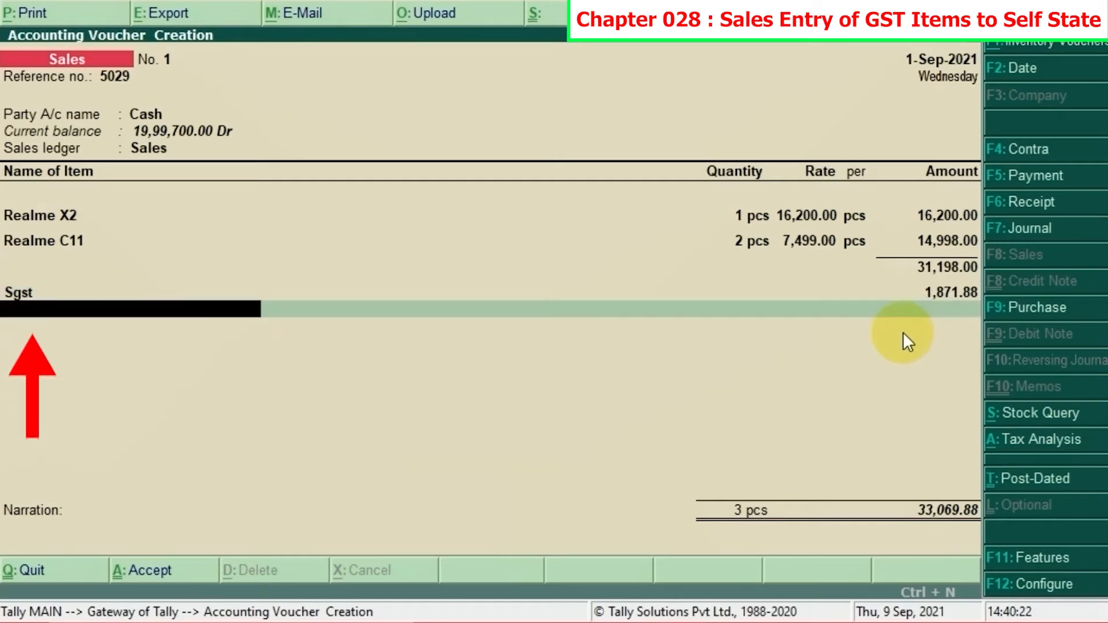
pyautogui.write('Cgst')
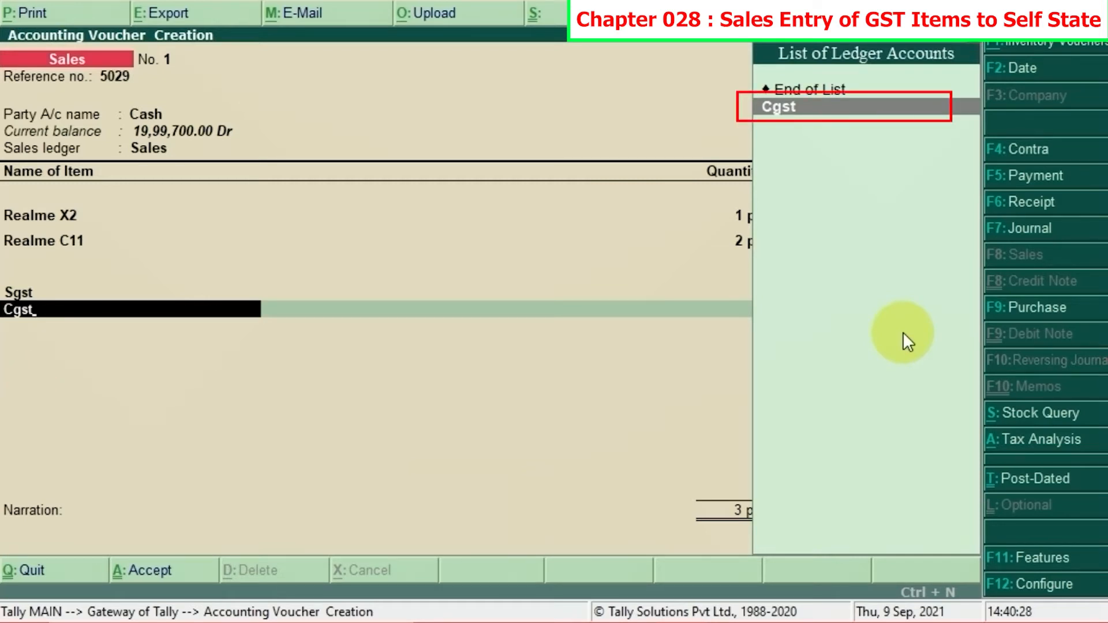
pyautogui.press('Return')
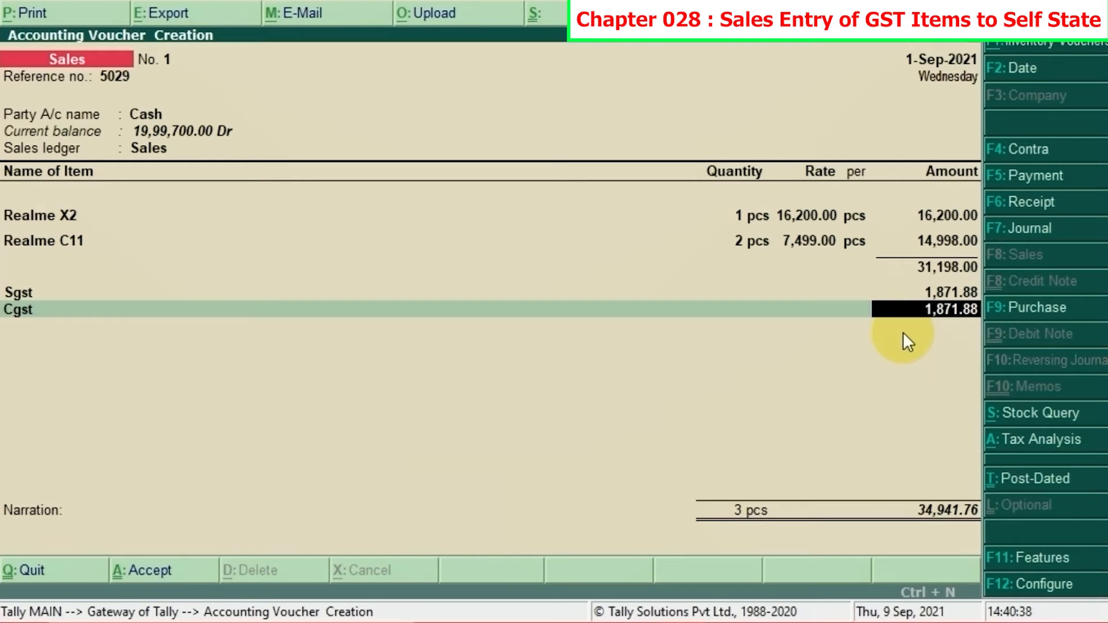
pyautogui.press('Return')
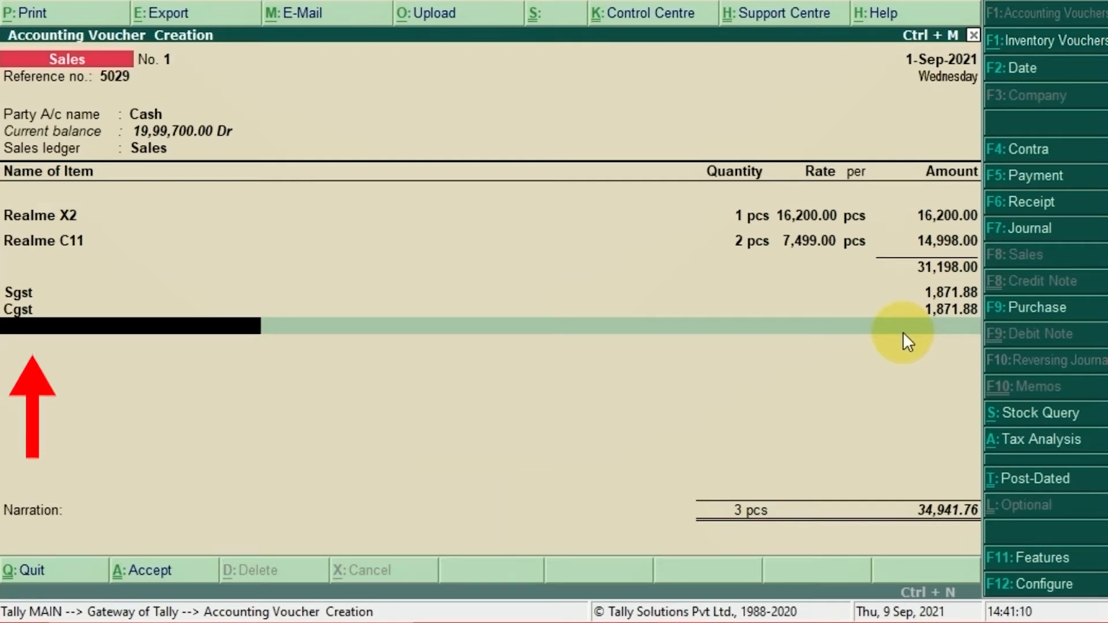
# Step: Add the Round Off ledger with its calculated amount and end the voucher's ledger list
pyautogui.write('Round')
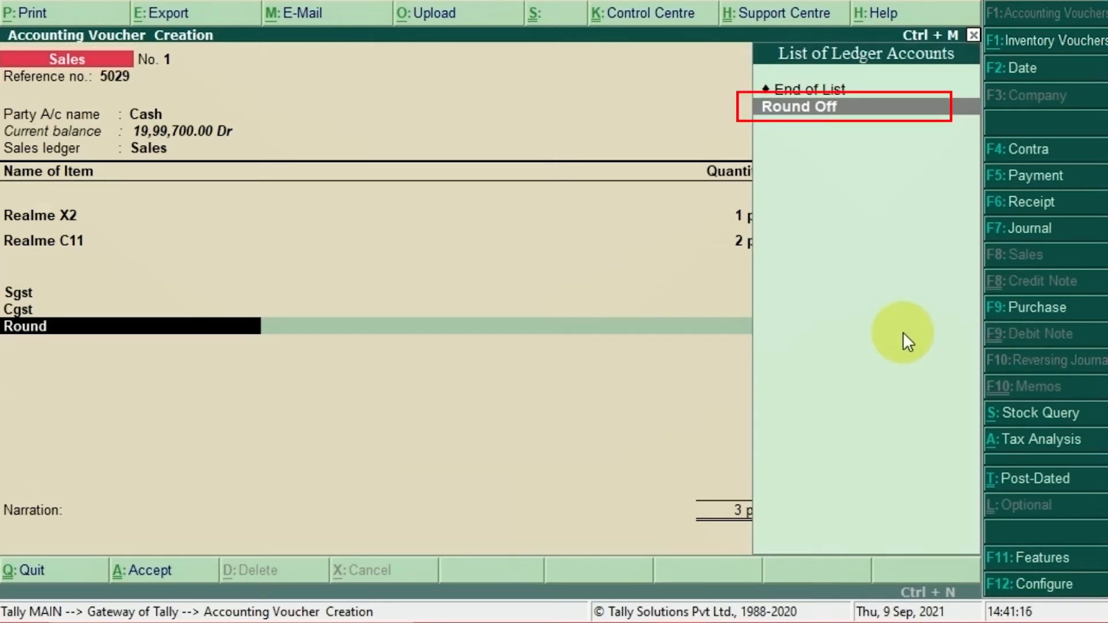
pyautogui.press('Return')
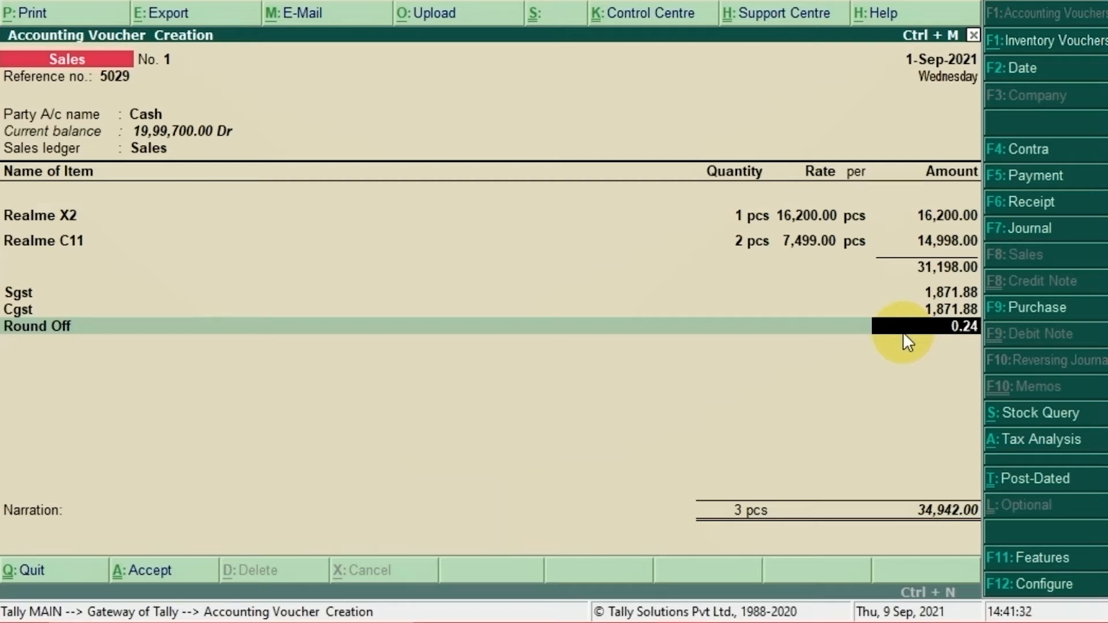
pyautogui.press('Return')
pyautogui.press('Return')
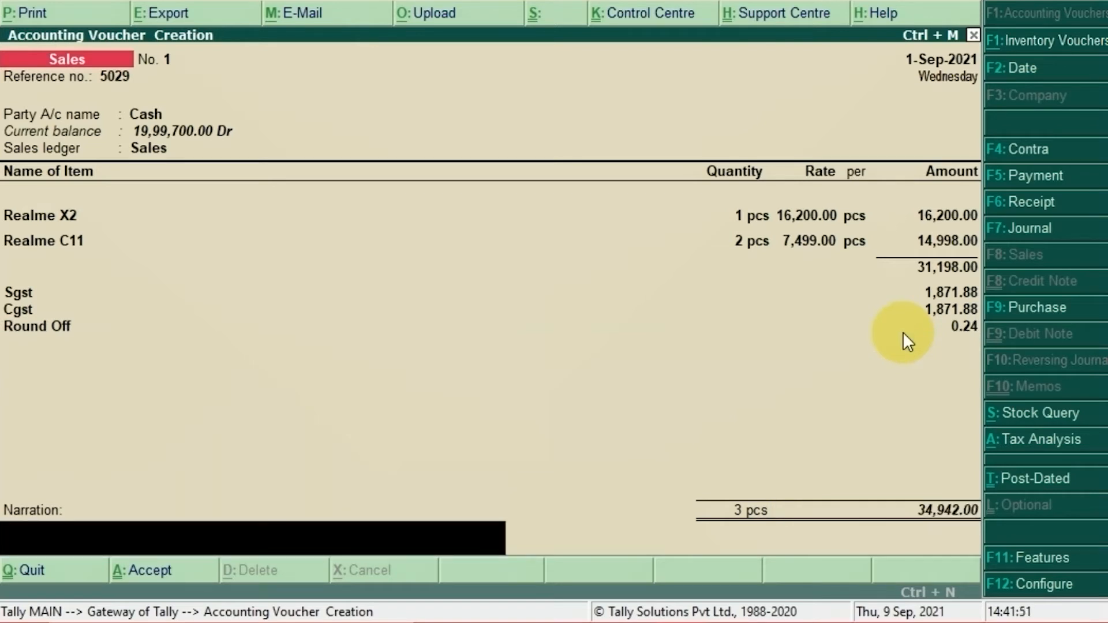
# Step: Enter the narration "Being the goods sold in cash" and save the sales voucher
pyautogui.write('Being the goods')
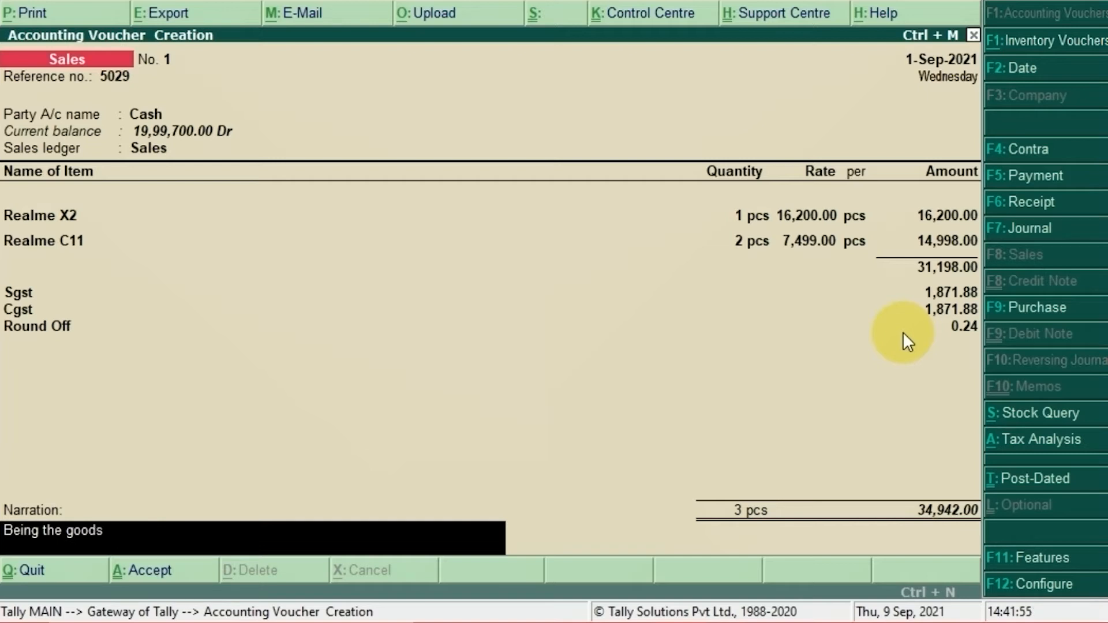
pyautogui.write(' sold in cash')
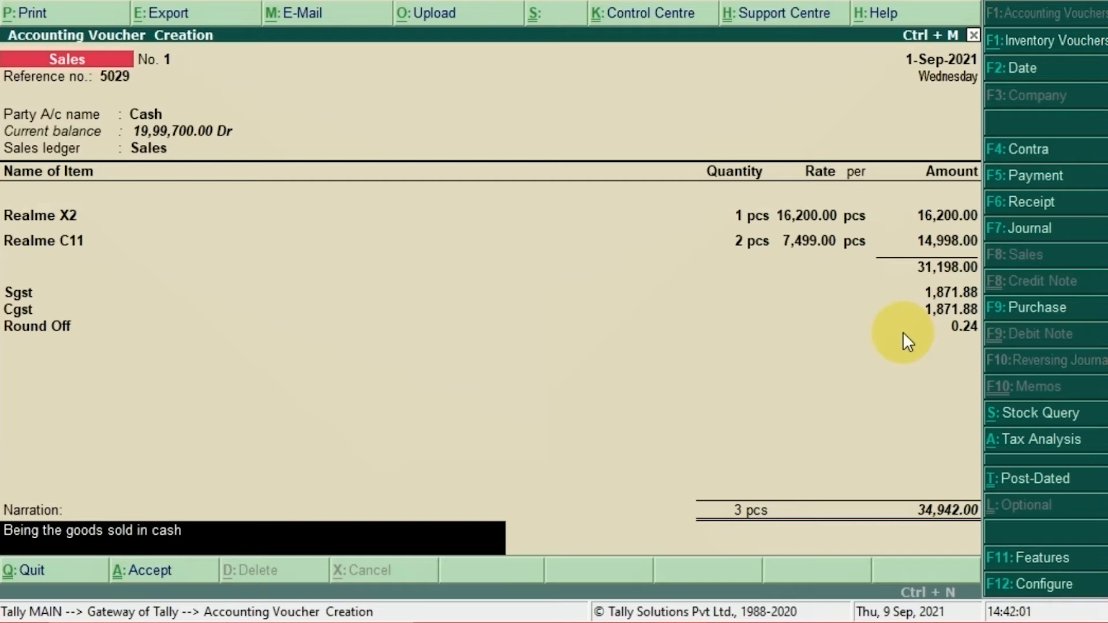
pyautogui.press('Return')
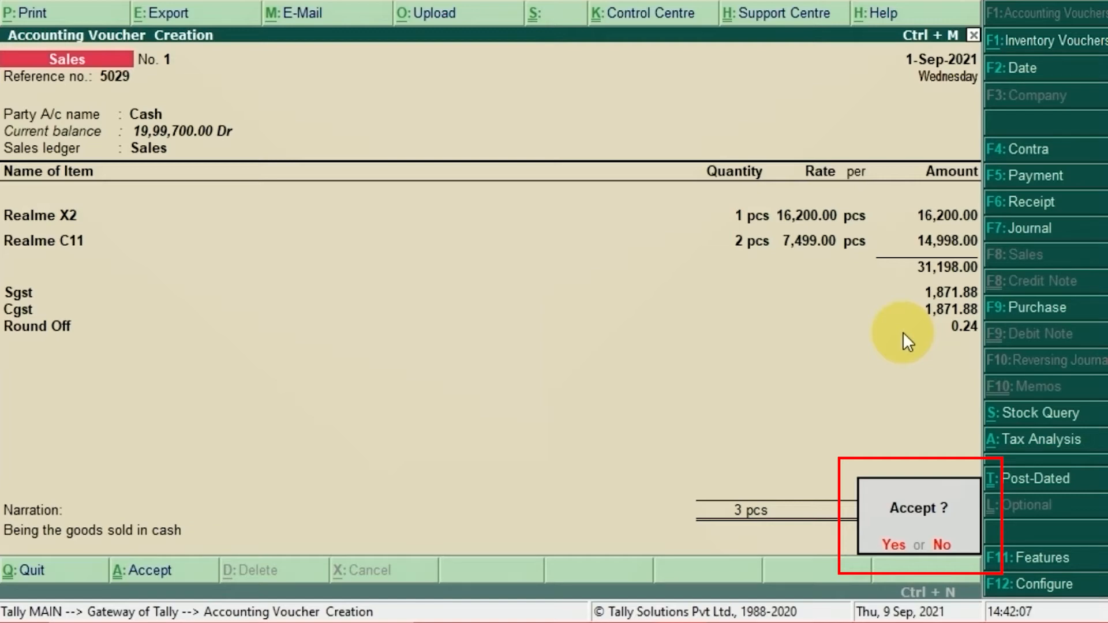
pyautogui.press('Return')
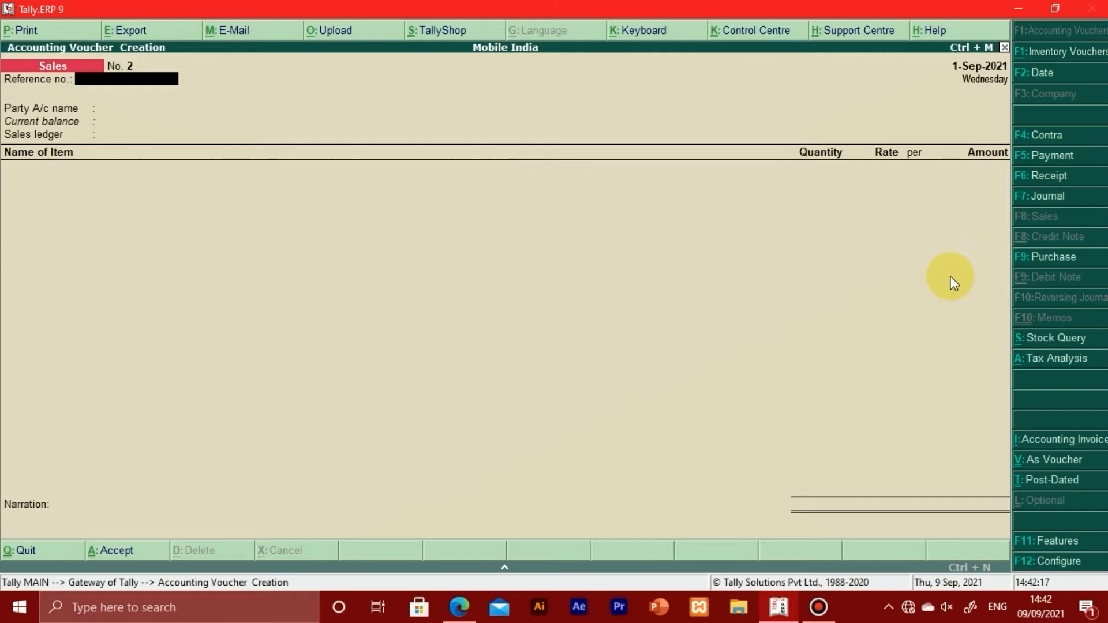
# Step: Look up the second tax invoice in the PDF and enter 5030 as the new sales voucher's reference number
pyautogui.hotkey('alt', 'Tab')
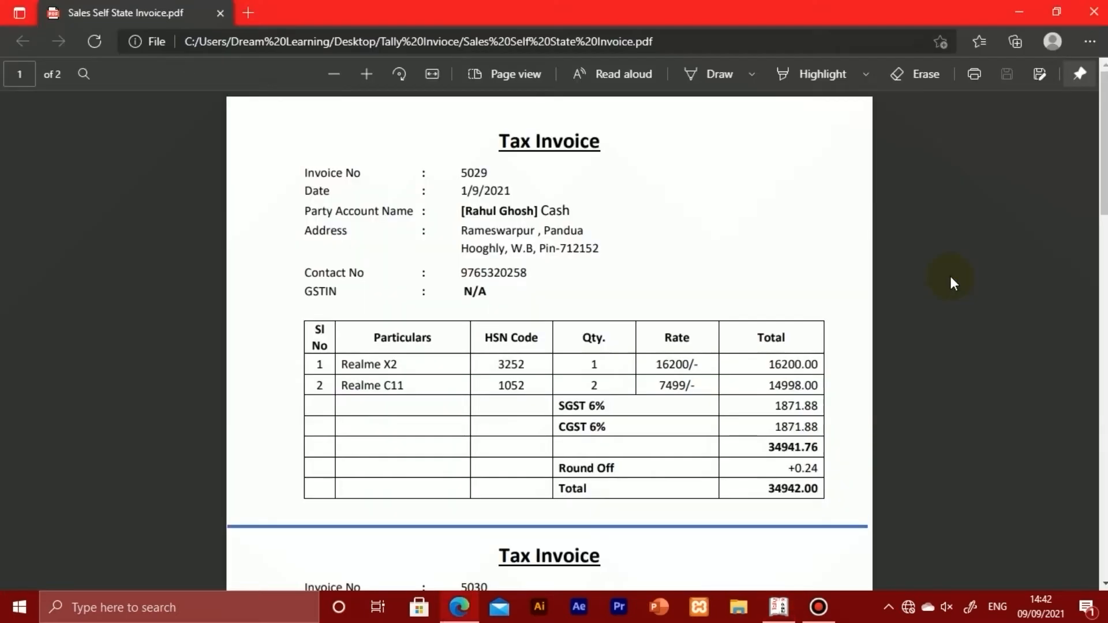
pyautogui.scroll(-6, 793, 346)
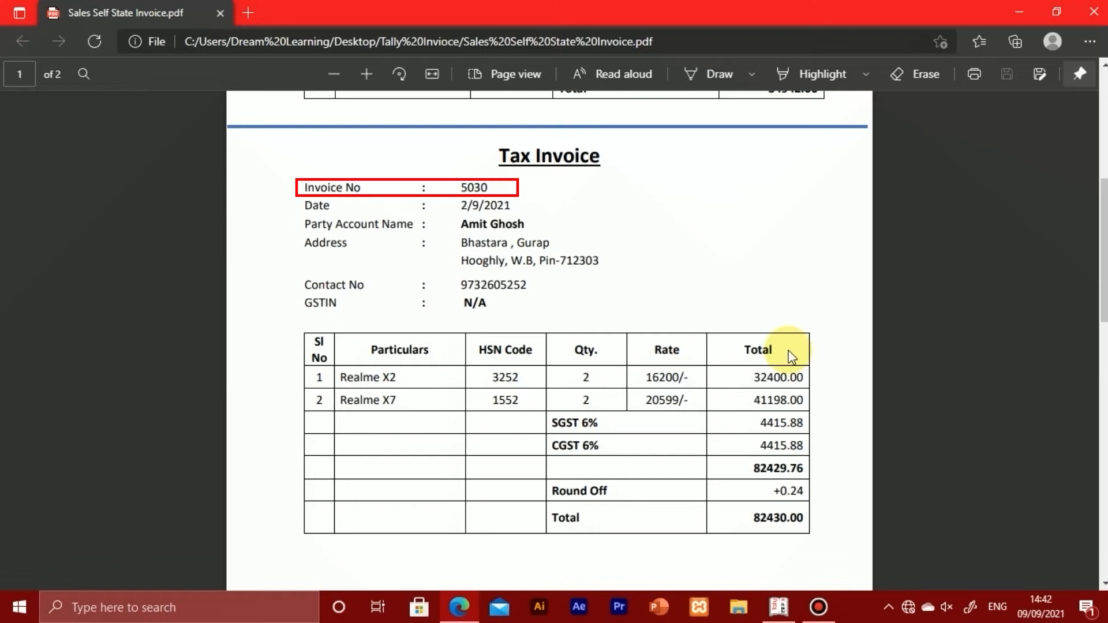
pyautogui.hotkey('alt', 'Tab')
pyautogui.write('50')
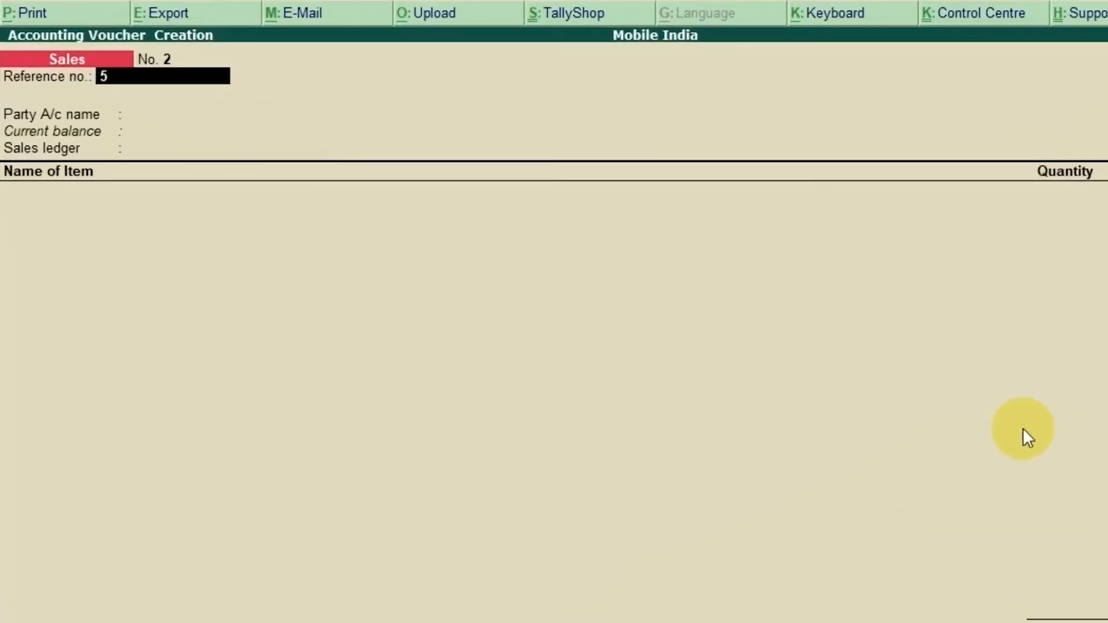
pyautogui.write('30')
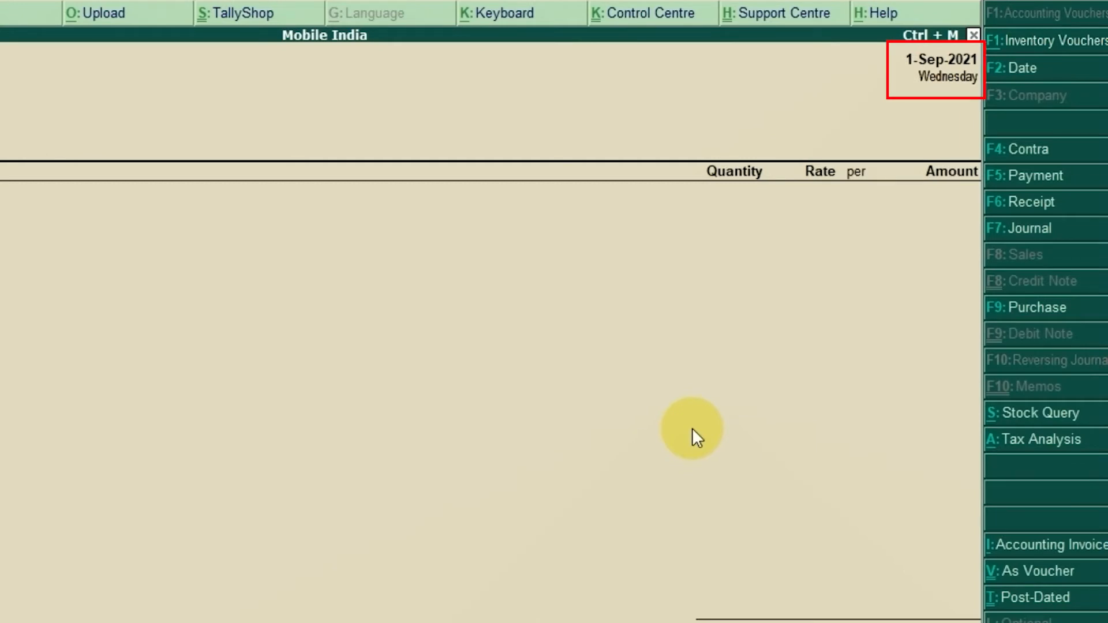
# Step: Set the voucher date to 2-9-2021 as on the PDF invoice and confirm 5030 as the reference number
pyautogui.press('F2')
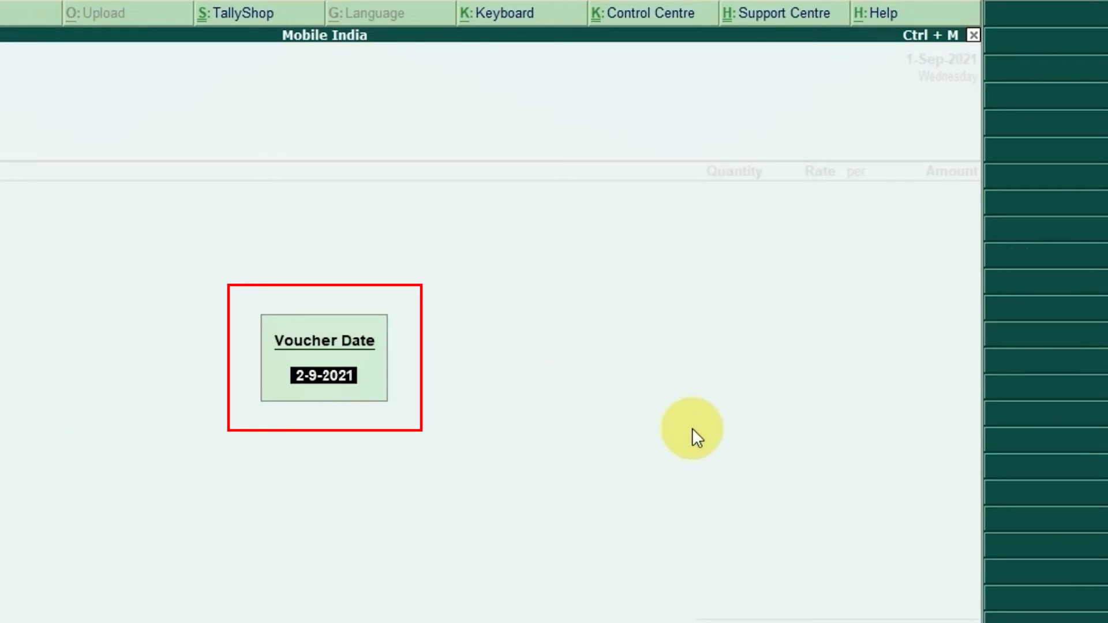
pyautogui.hotkey('alt', 'Tab')
pyautogui.write('-9')
pyautogui.press('Return')
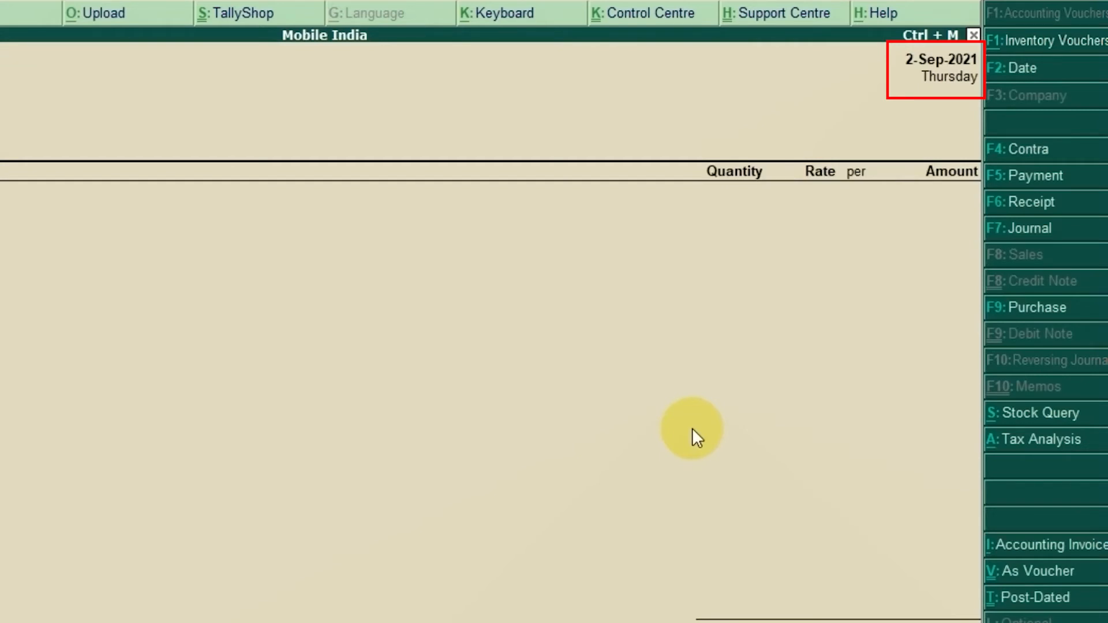
pyautogui.write('5030')
pyautogui.press('Return')
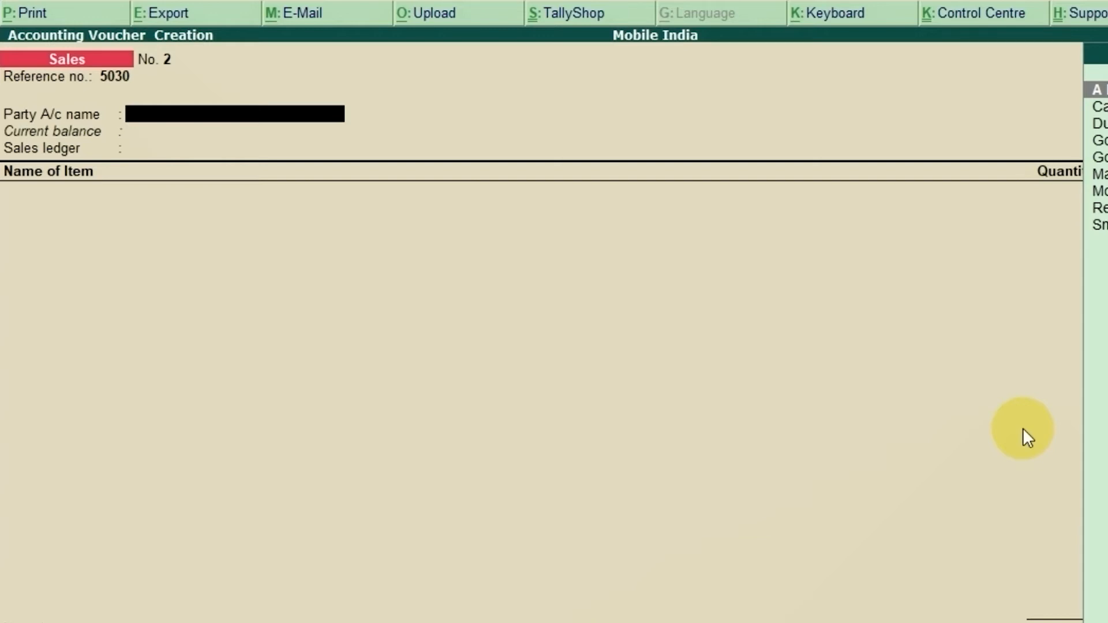
# Step: Create a new ledger for the voucher's party, entering the customer's full name and leaving the alias empty
pyautogui.write('Amit')
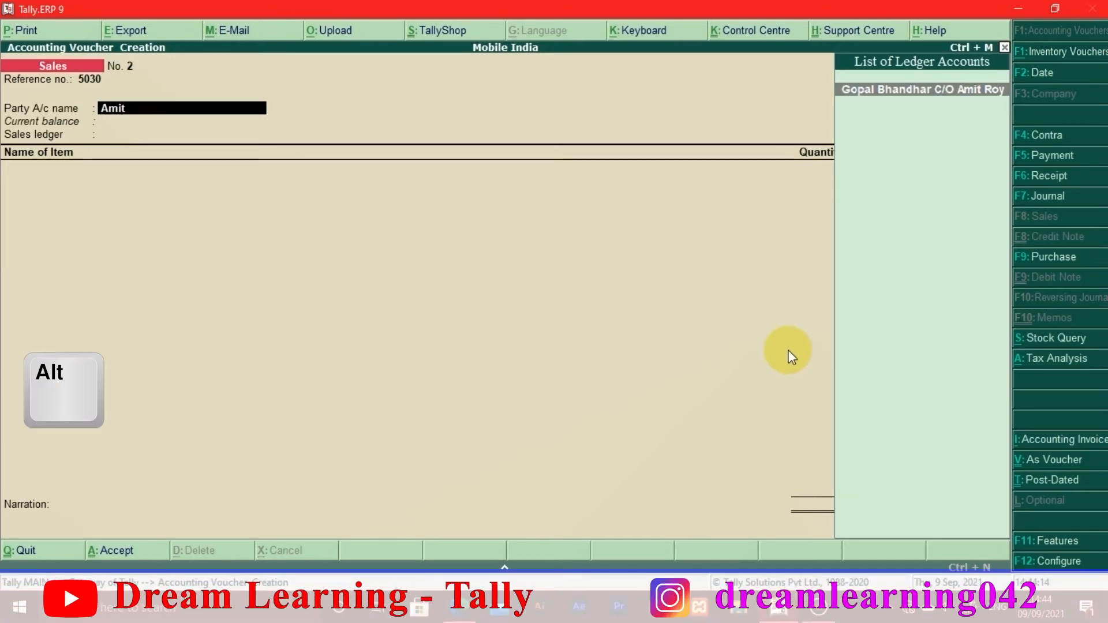
pyautogui.hotkey('alt', 'c')
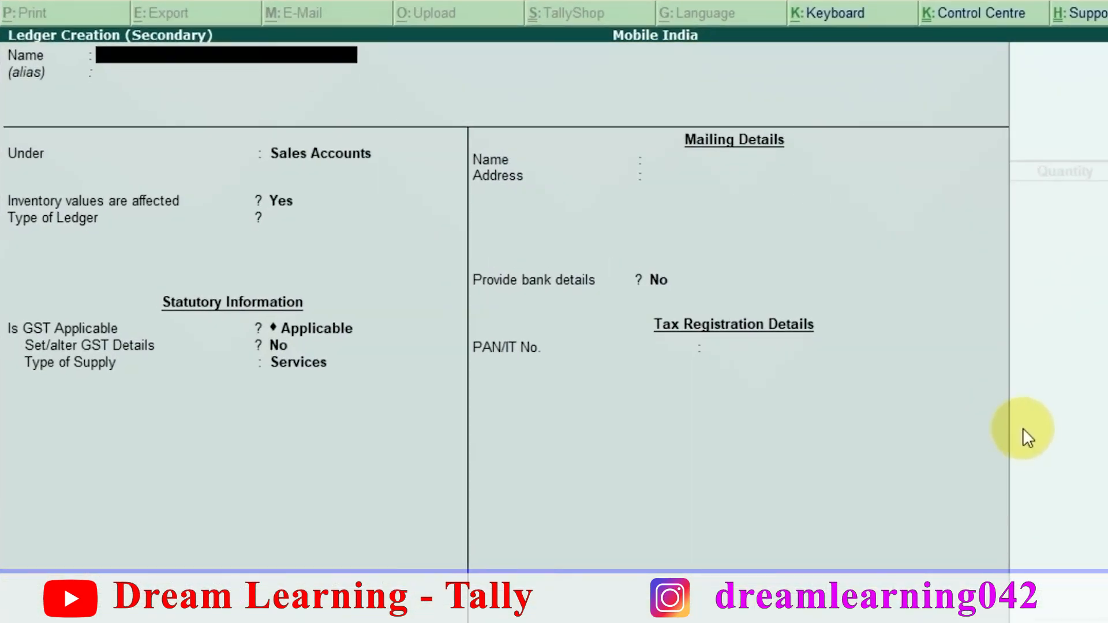
pyautogui.press('Return')
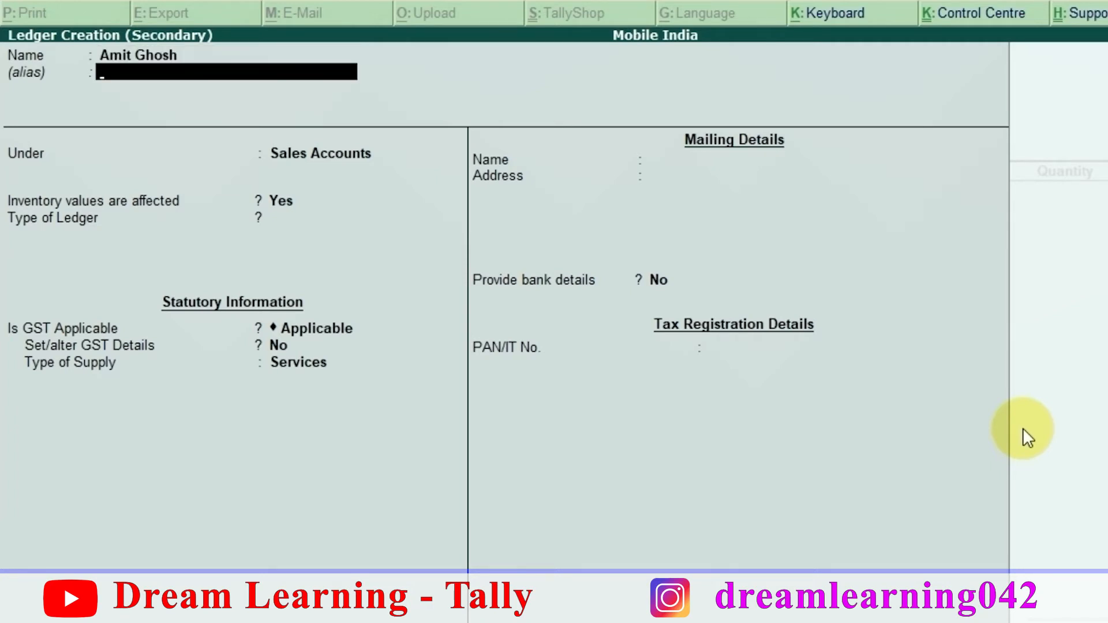
pyautogui.press('Return')
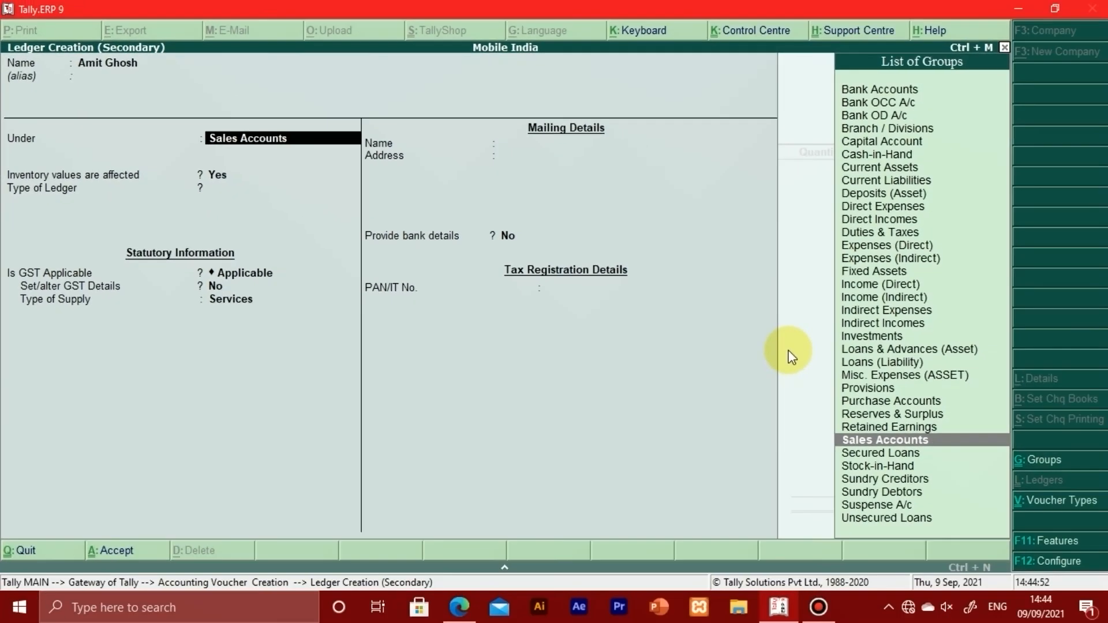
# Step: Place the customer's ledger under the Sundry Debtors group
pyautogui.write('S')
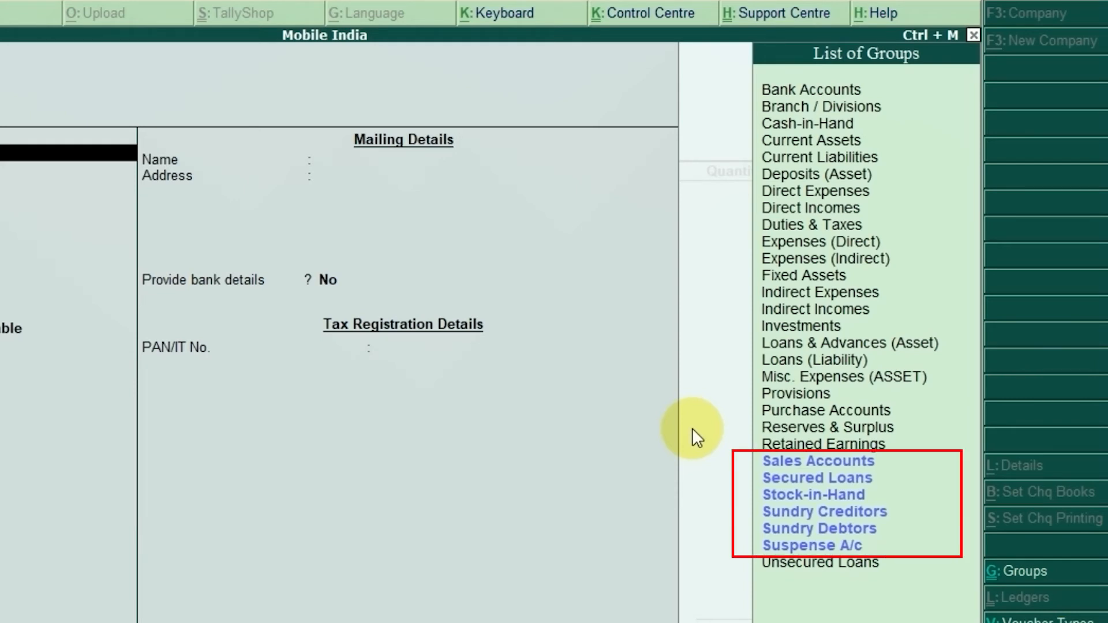
pyautogui.press('Down')
pyautogui.press('Down')
pyautogui.press('Down')
pyautogui.press('Down')
pyautogui.press('Down')
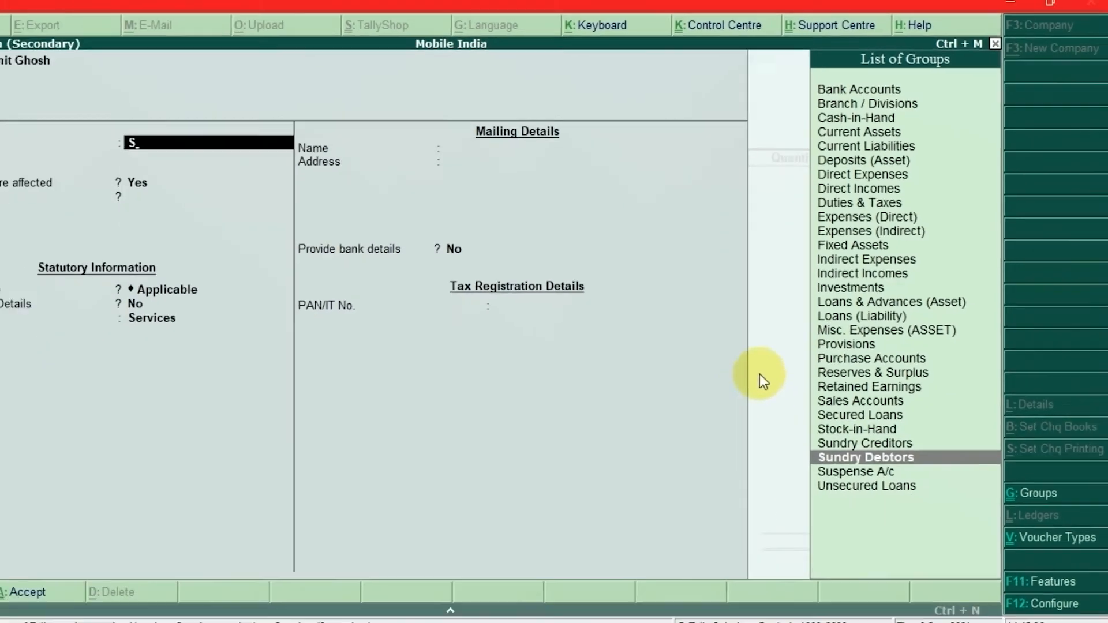
pyautogui.press('Return')
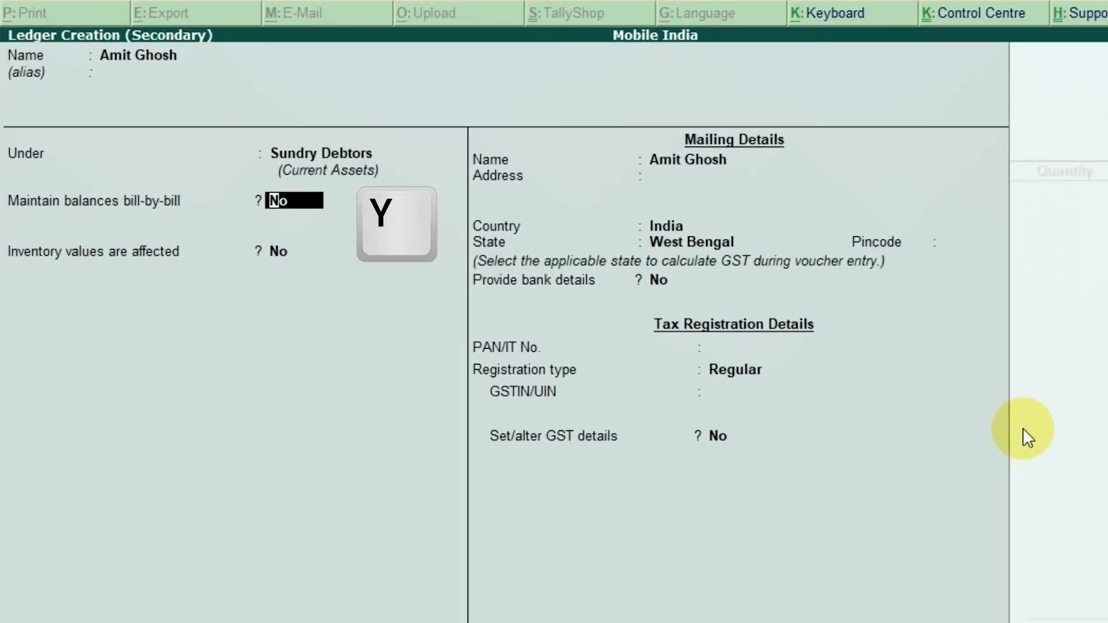
# Step: Set the customer's ledger to maintain balances bill-by-bill, leaving the default credit period blank and the remaining options at No
pyautogui.write('y')
pyautogui.press('Return')
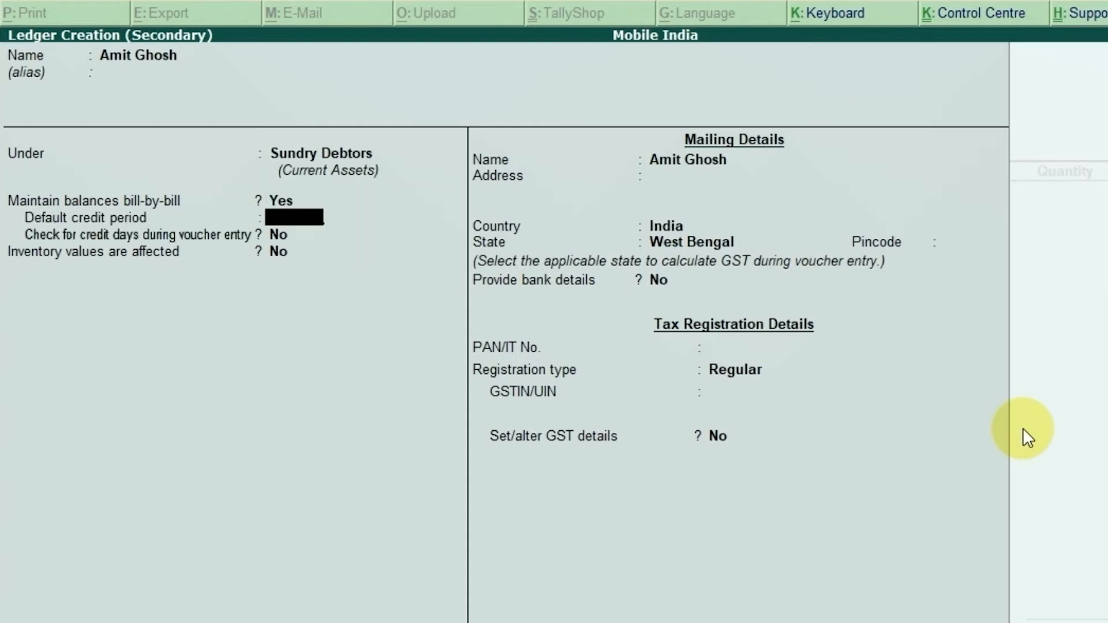
pyautogui.press('Return')
pyautogui.press('Return')
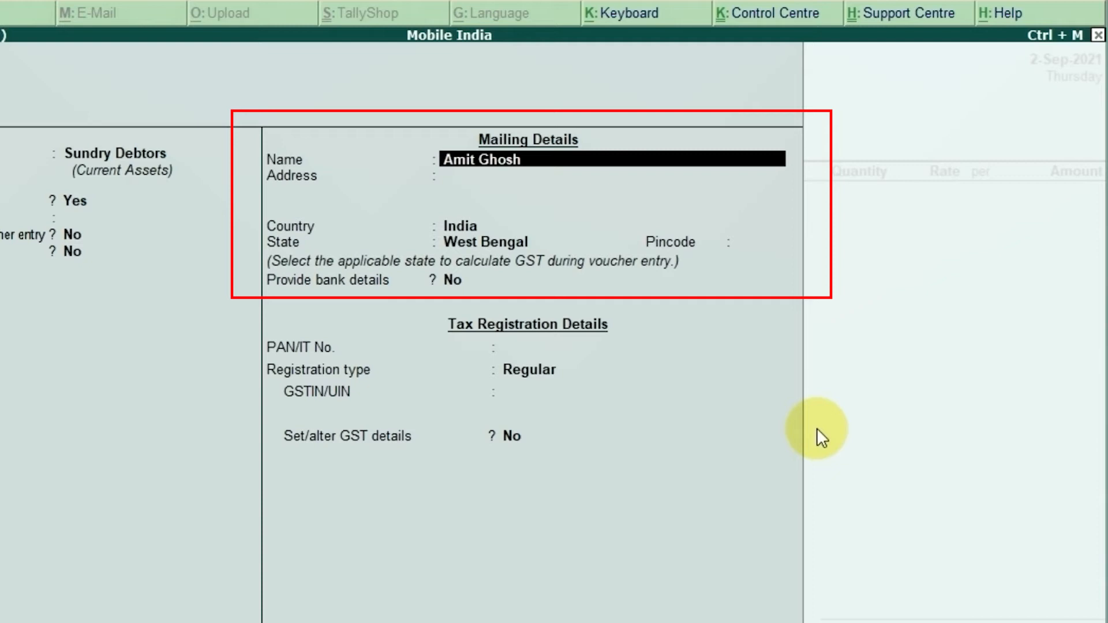
# Step: Keep the mailing name and enter the customer's postal address from the PDF invoice, with the postal code on its own line
pyautogui.press('Return')
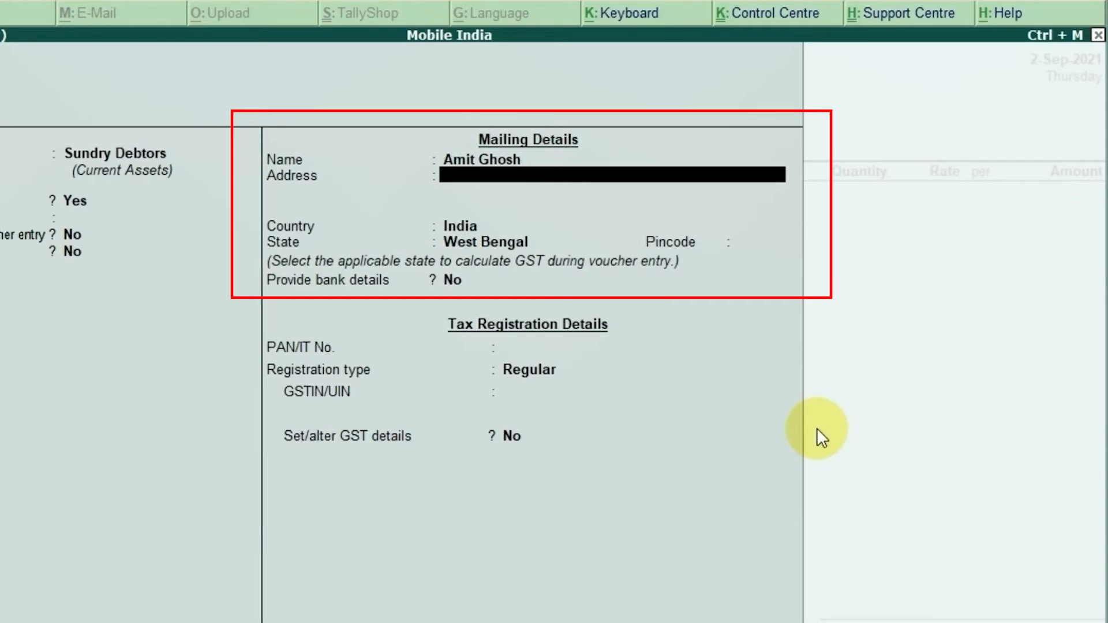
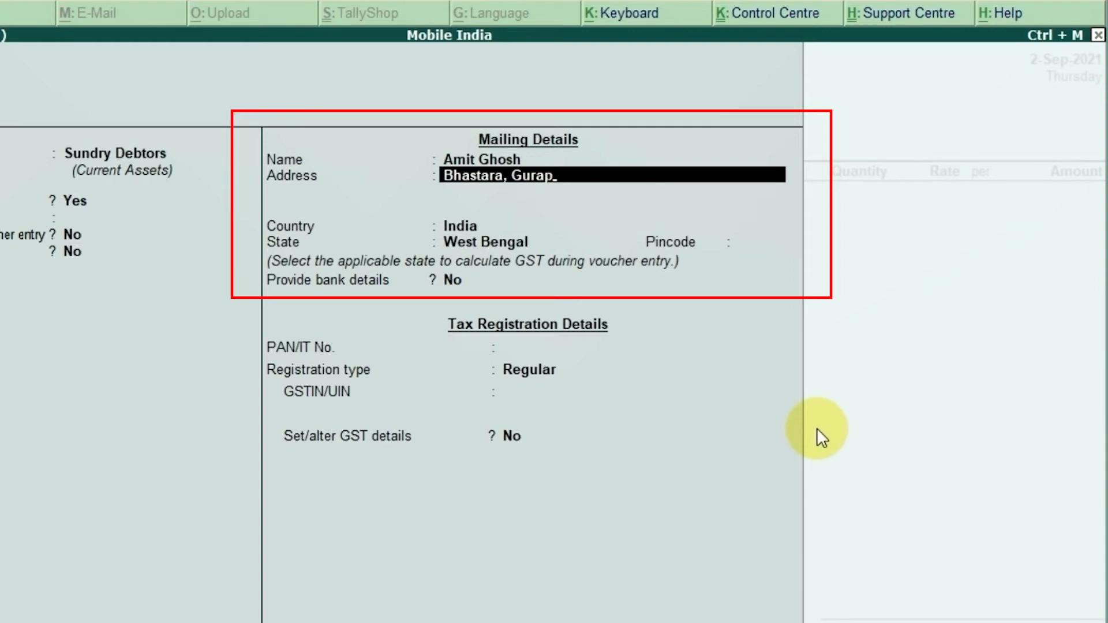
pyautogui.press('Return')
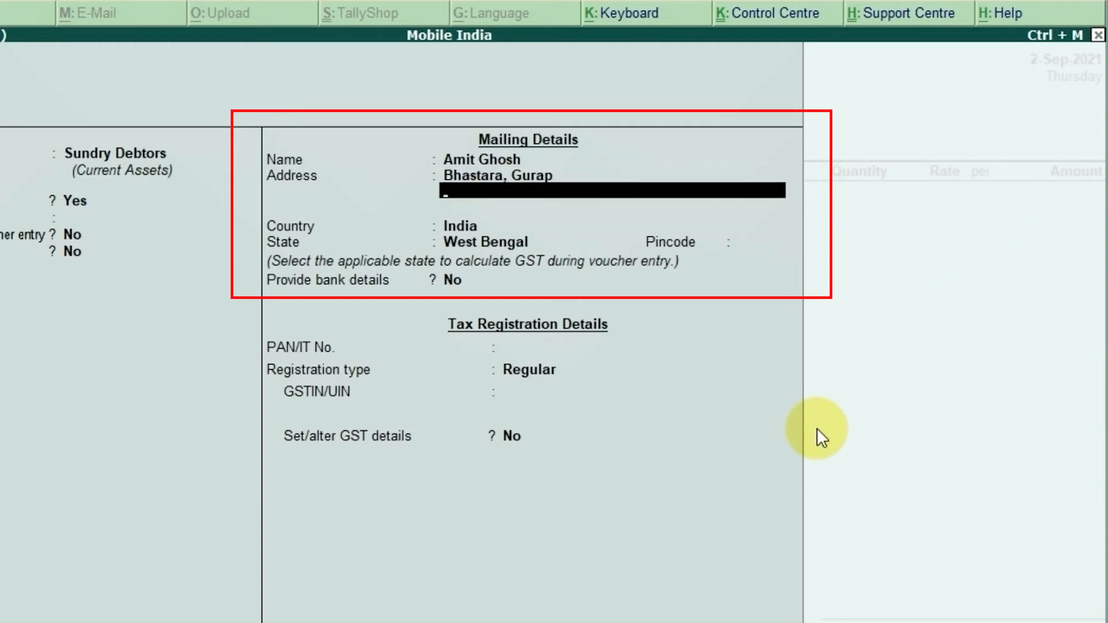
pyautogui.write('Hooghly')
pyautogui.press('Return')
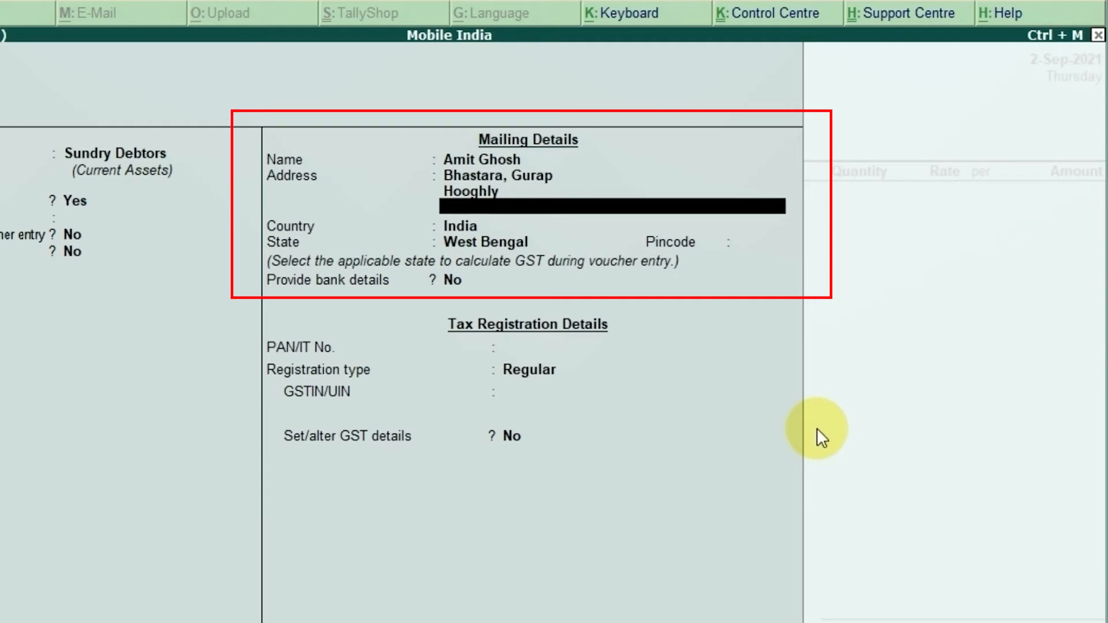
pyautogui.write('712303')
pyautogui.press('Return')
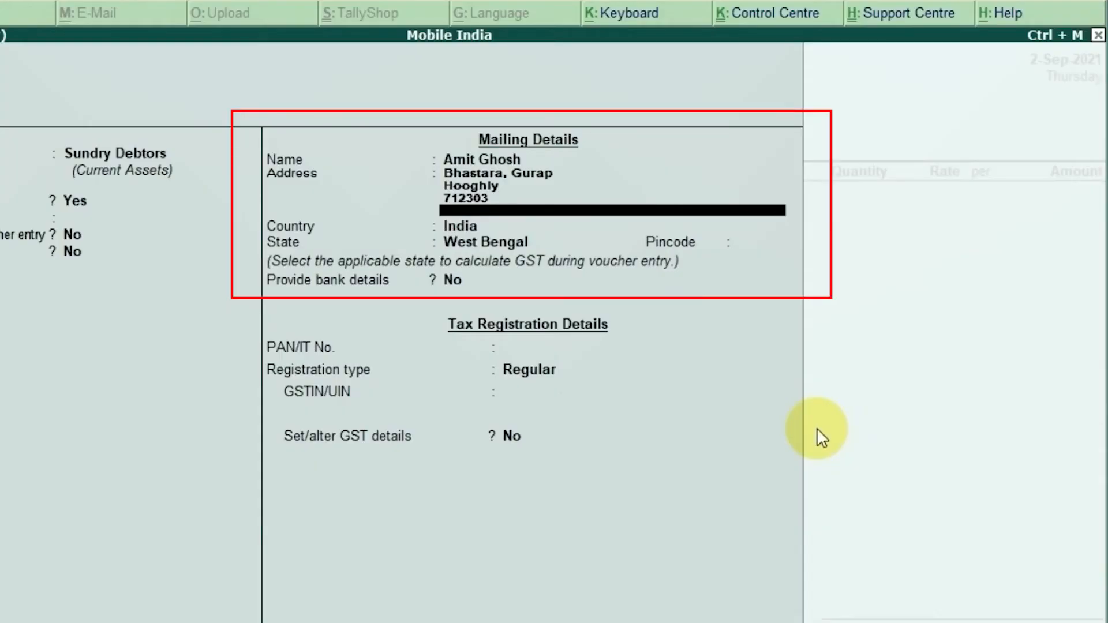
# Step: Add the customer's phone number from the invoice as the last line of the mailing address
pyautogui.press('Return')
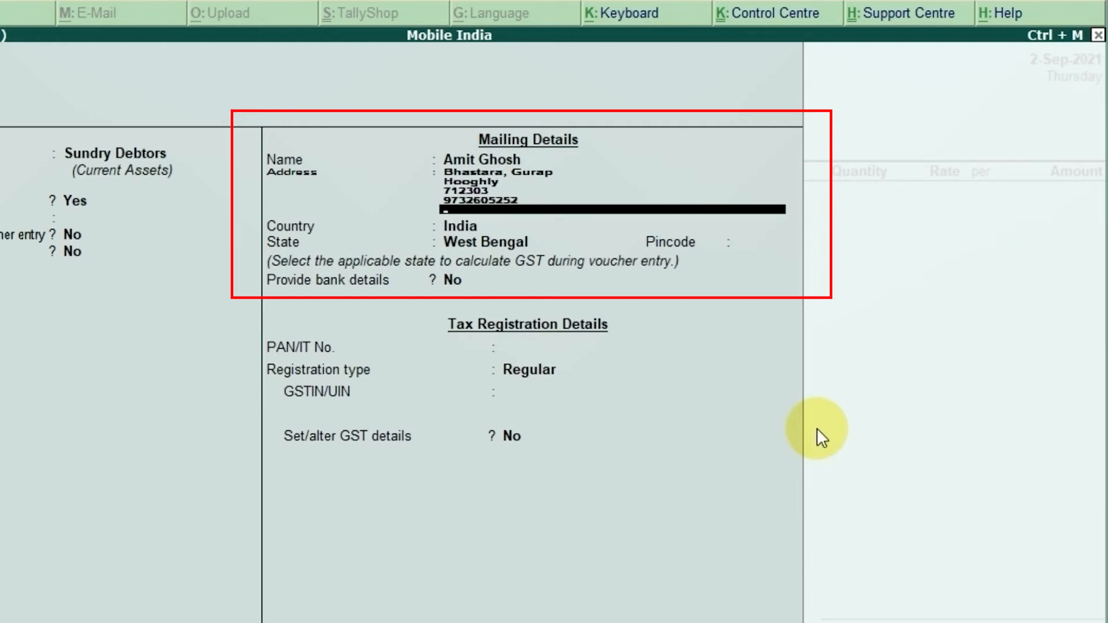
pyautogui.press('Return')
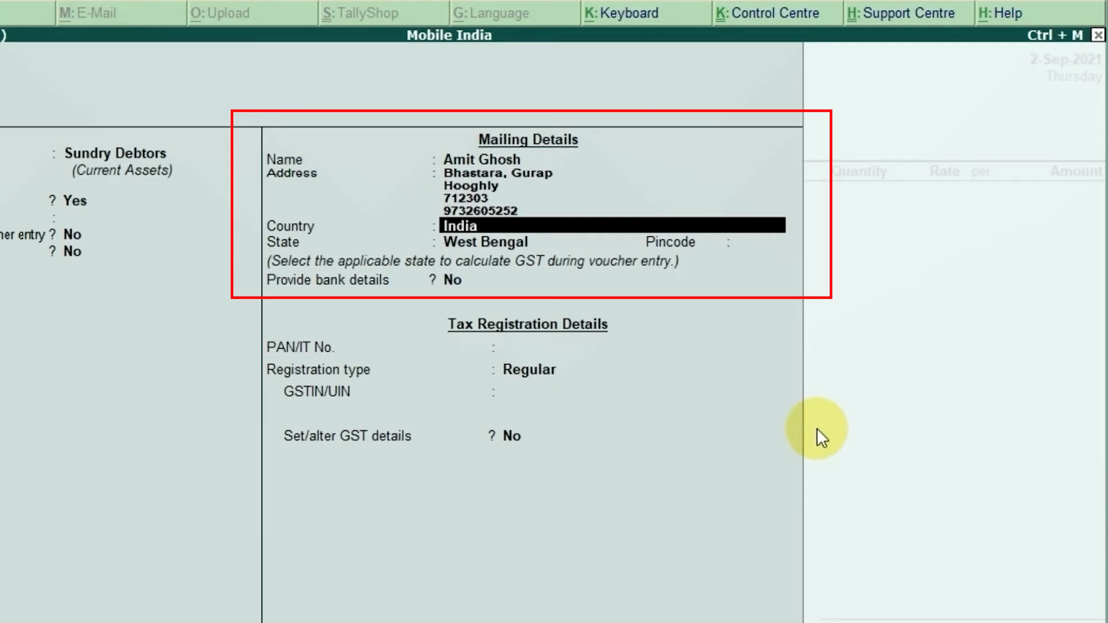
# Step: Keep India and West Bengal as country and state, enter the customer's pincode, and leave bank details at No
pyautogui.press('Return')
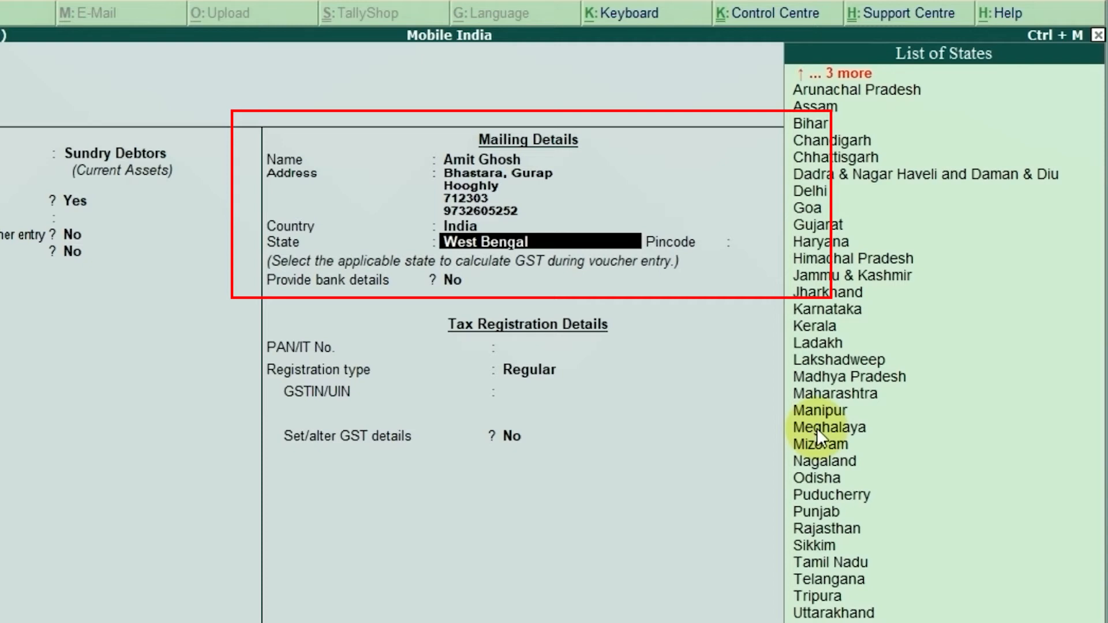
pyautogui.press('Return')
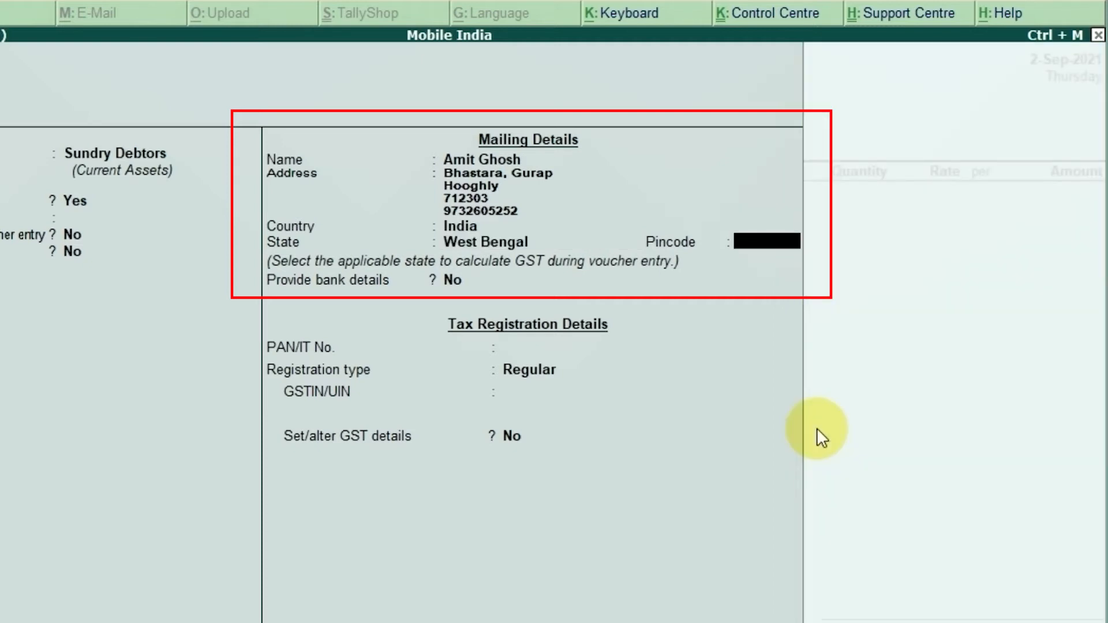
pyautogui.write('712303')
pyautogui.press('Return')
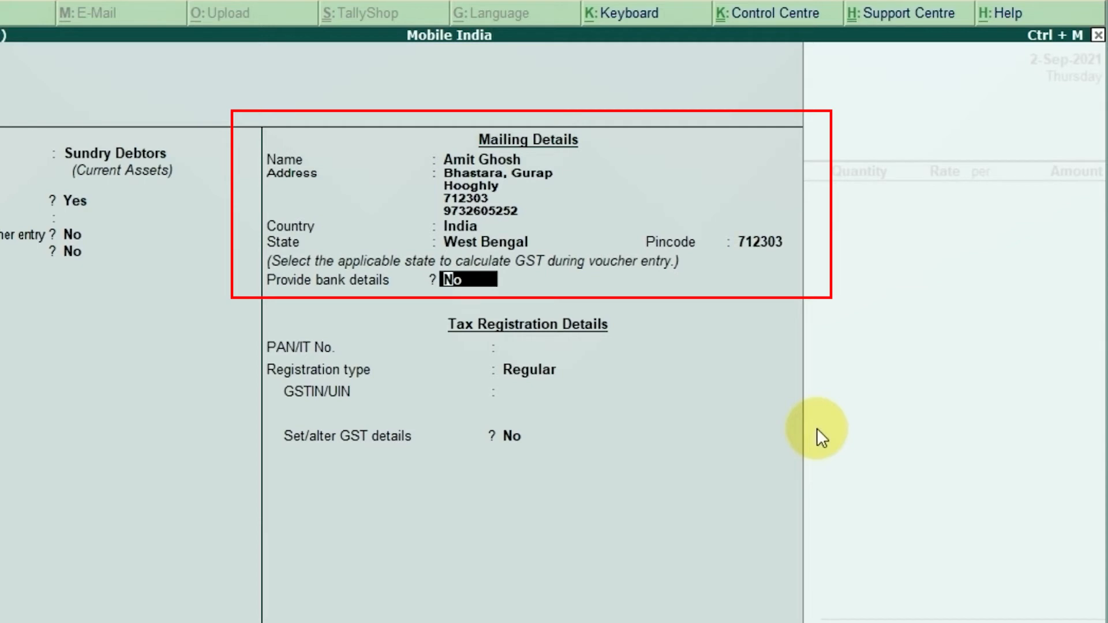
pyautogui.press('Return')
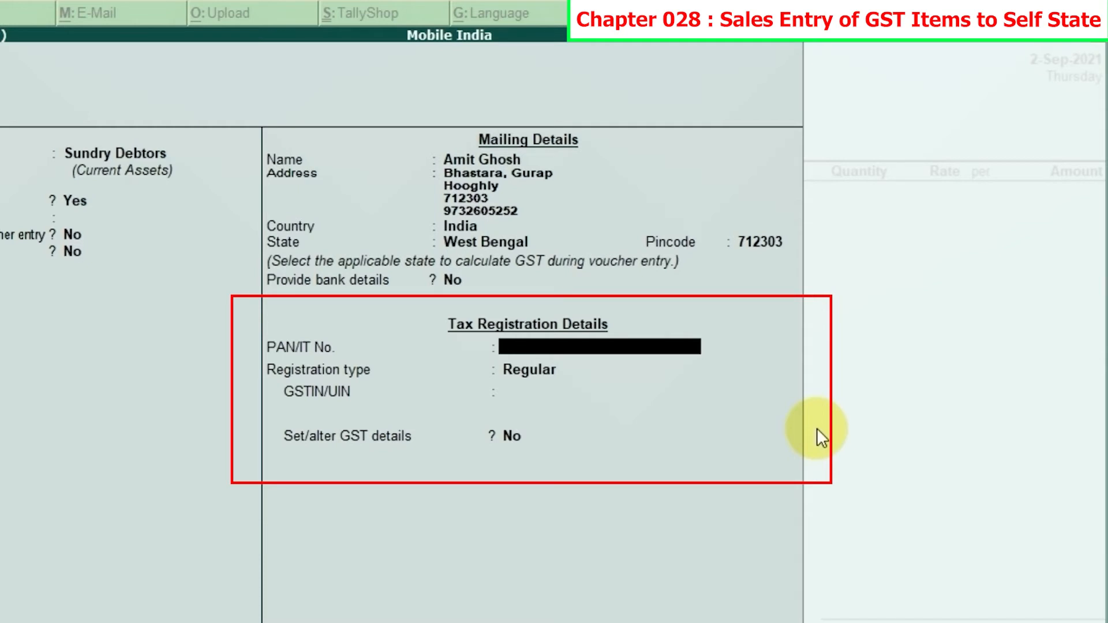
# Step: Leave the PAN blank, set the registration type to Consumer with GST details at No, and save the customer's ledger
pyautogui.press('Return')
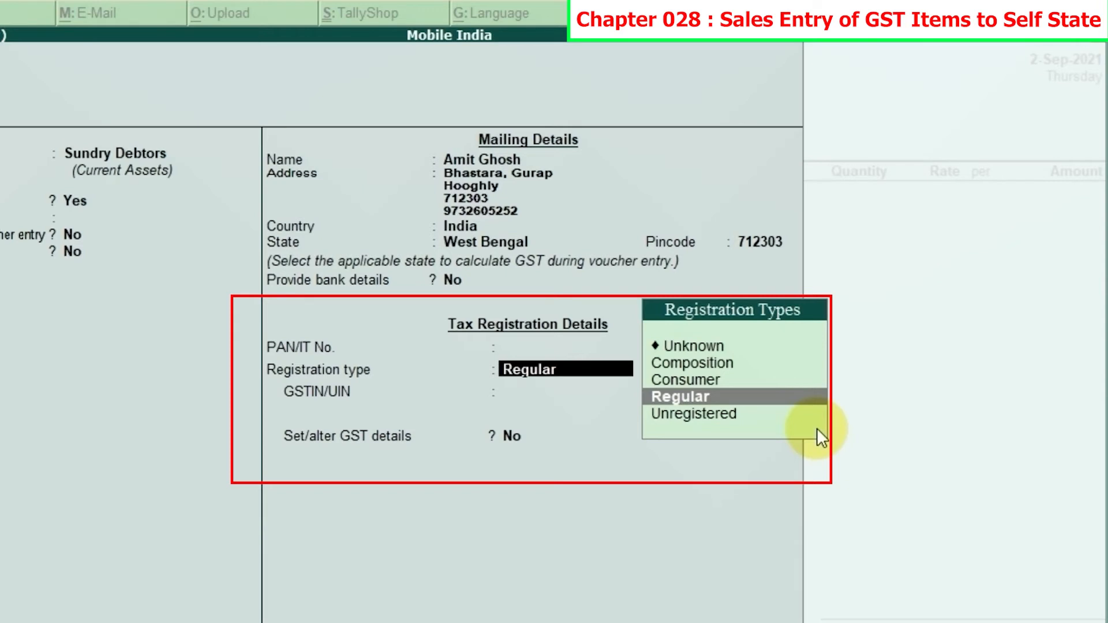
pyautogui.press('Up')
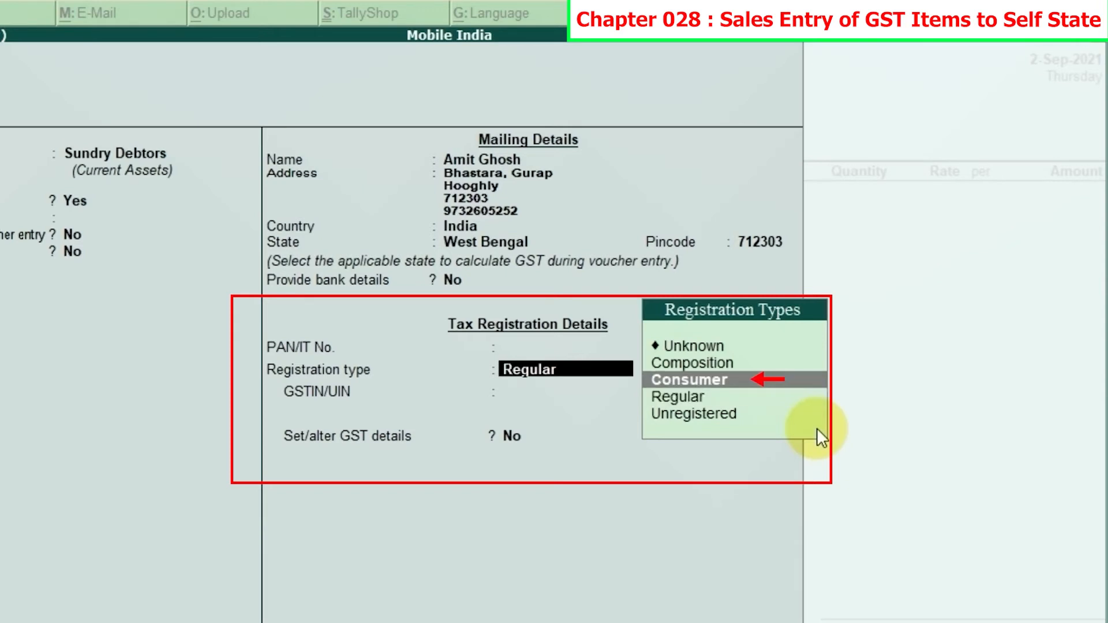
pyautogui.press('Return')
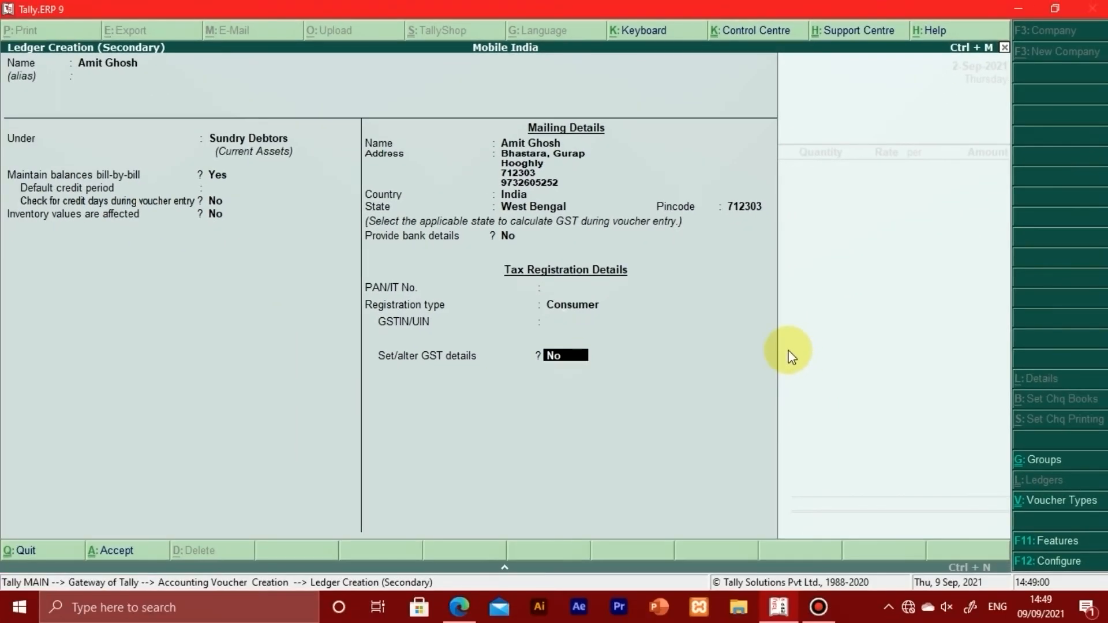
pyautogui.press('Return')
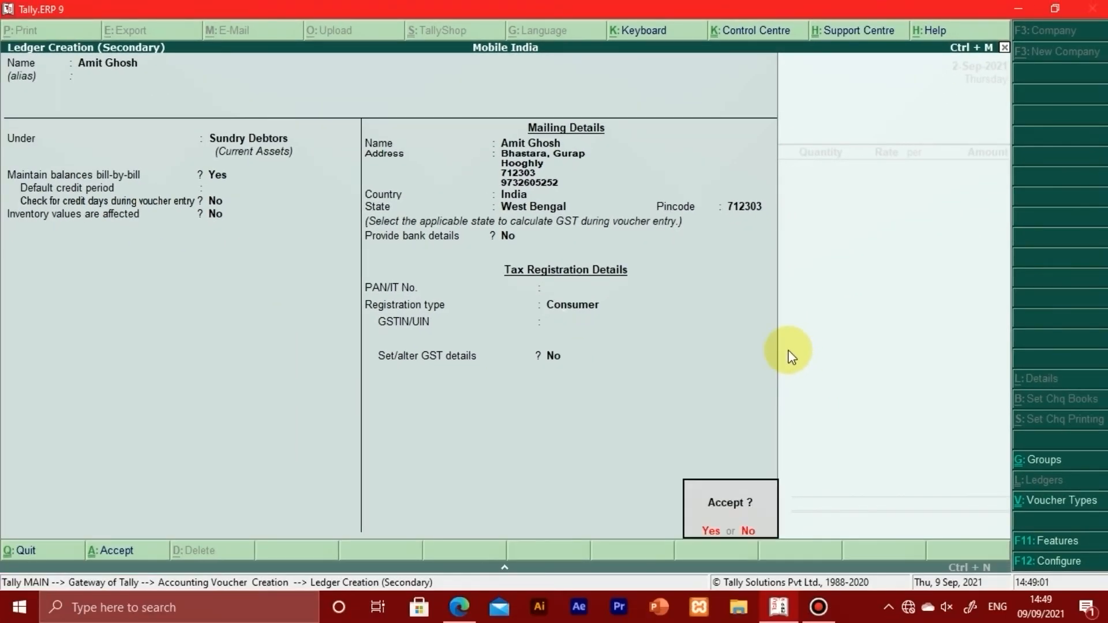
pyautogui.press('Return')
pyautogui.press('Return')
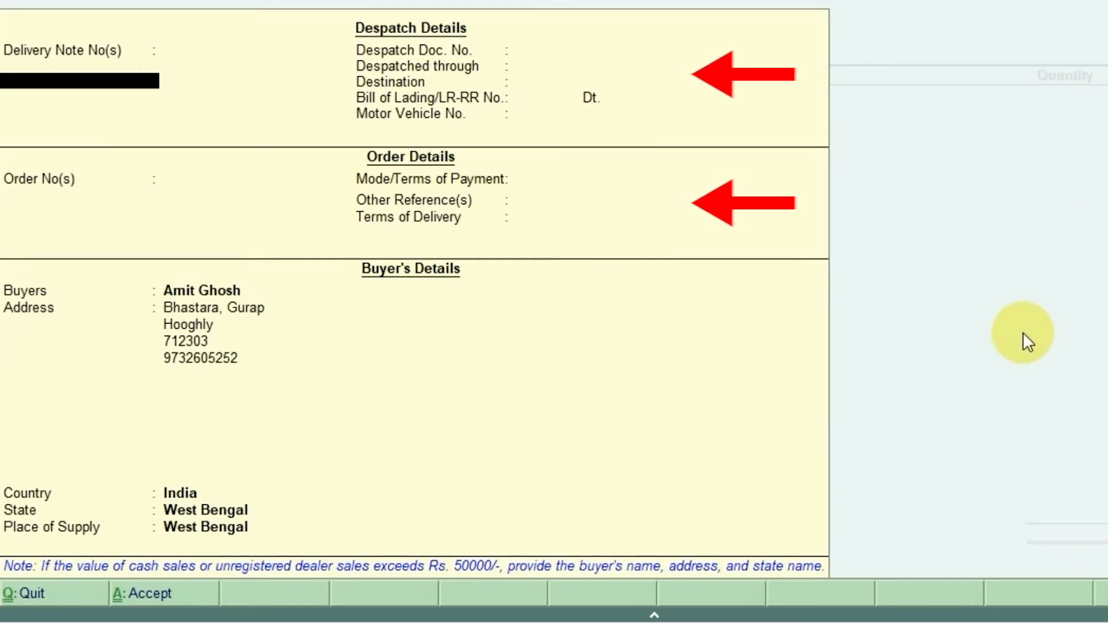
# Step: Leave all delivery note, despatch and order details of the sales voucher blank
pyautogui.press('Return')
pyautogui.press('Return')
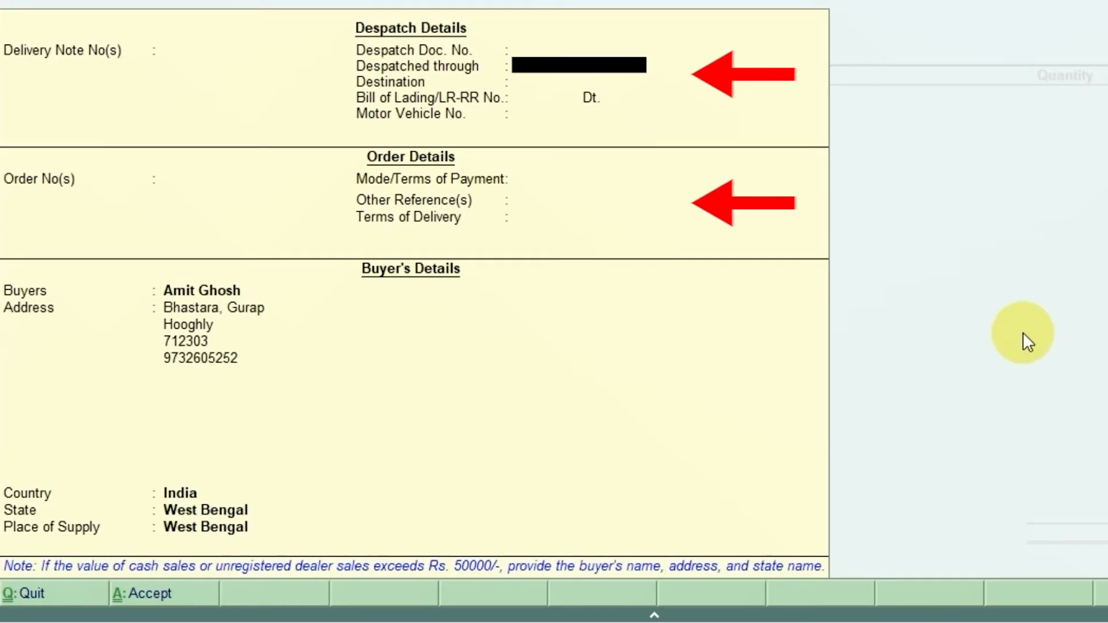
pyautogui.press('Return')
pyautogui.press('Return')
pyautogui.press('Return')
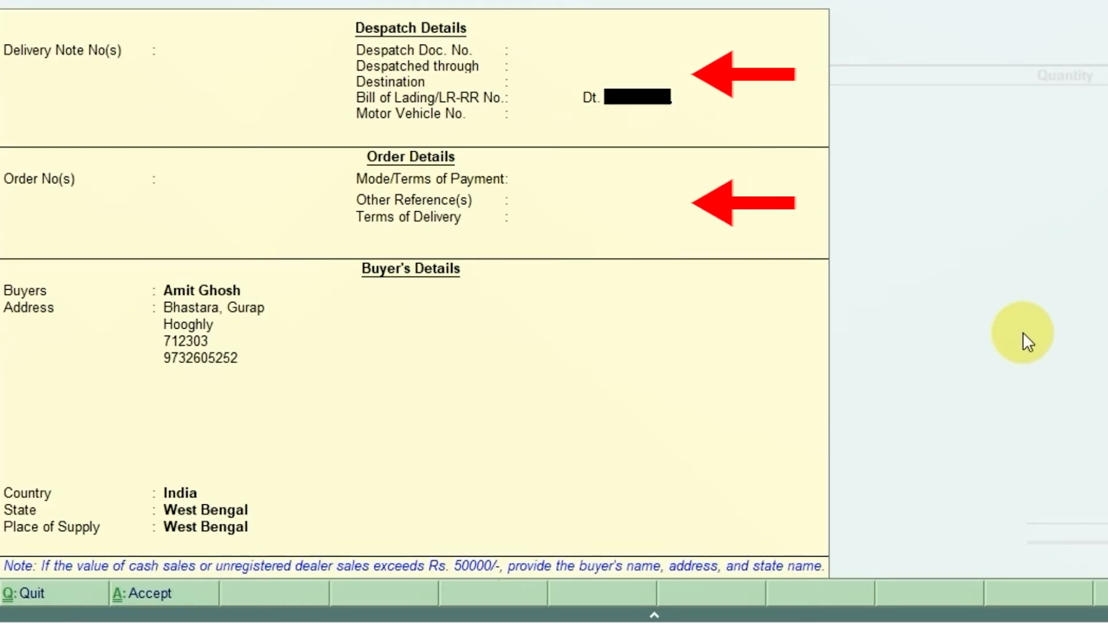
pyautogui.press('Return')
pyautogui.press('Return')
pyautogui.press('Return')
pyautogui.press('Return')
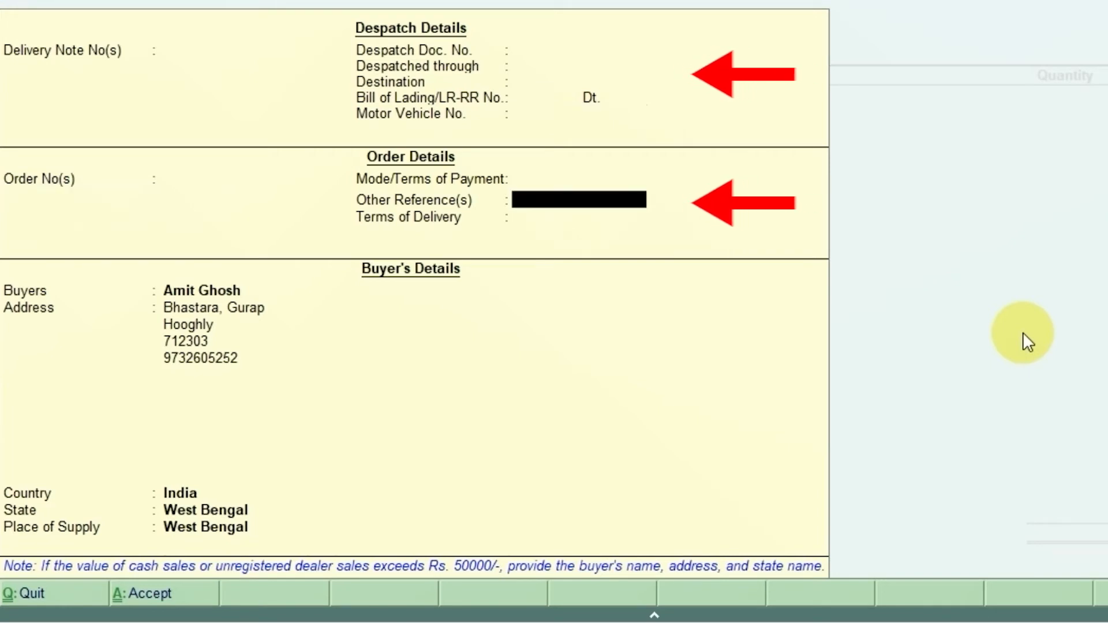
pyautogui.press('Return')
pyautogui.press('Return')
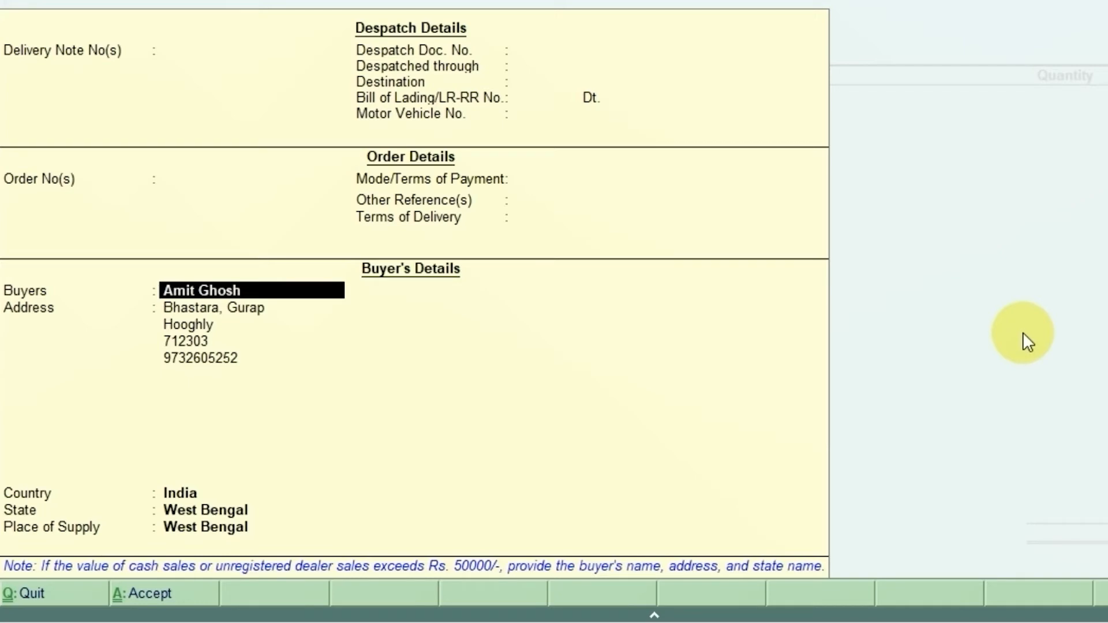
# Step: Accept the buyer's details carried over from the ledger and choose Sales as the voucher's sales ledger
pyautogui.press('Return')
pyautogui.press('Return')
pyautogui.press('Return')
pyautogui.press('Return')
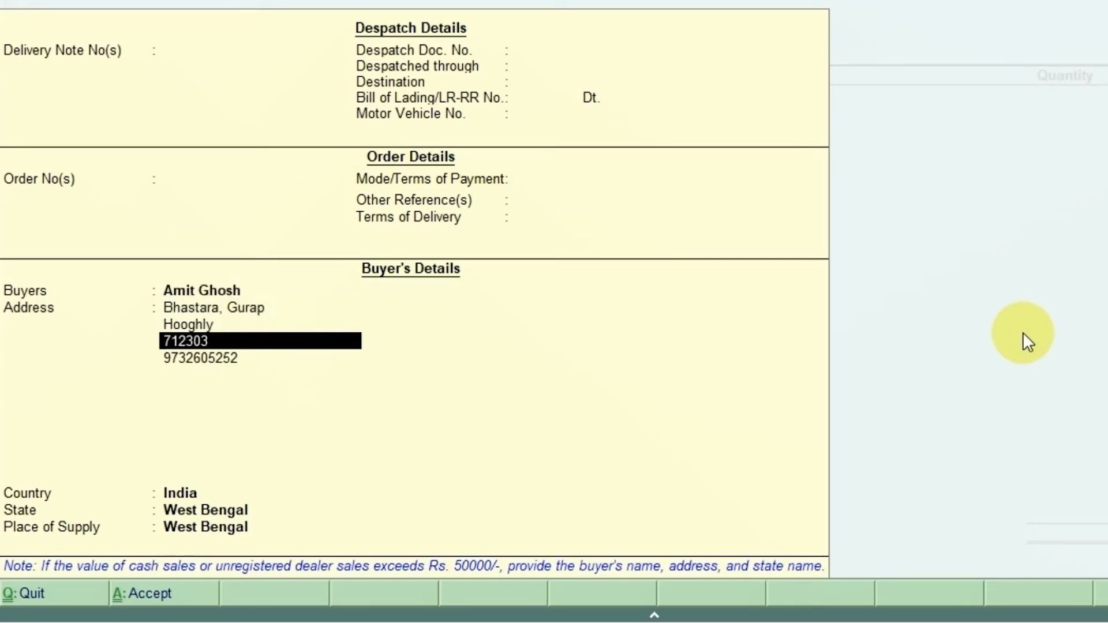
pyautogui.press('Return')
pyautogui.press('Return')
pyautogui.press('Return')
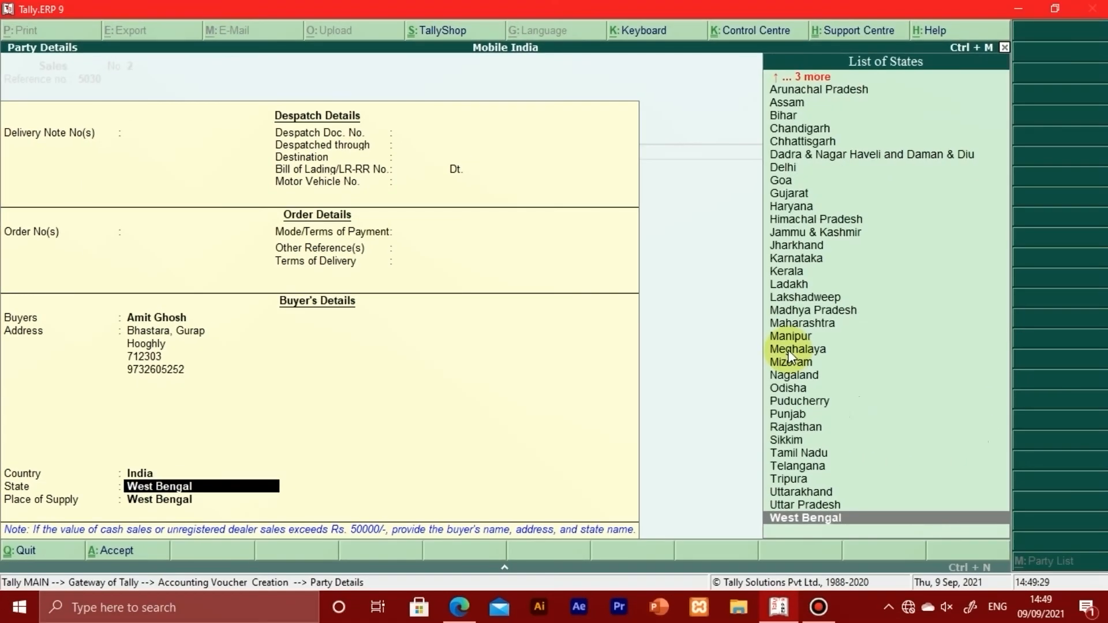
pyautogui.press('Return')
pyautogui.press('Return')
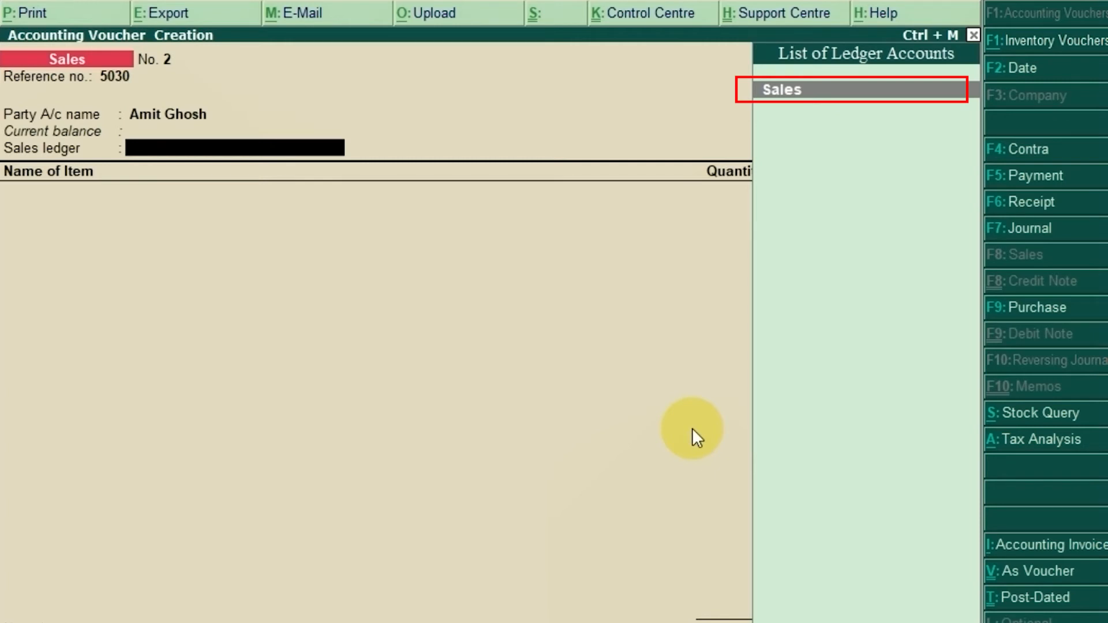
pyautogui.press('Return')
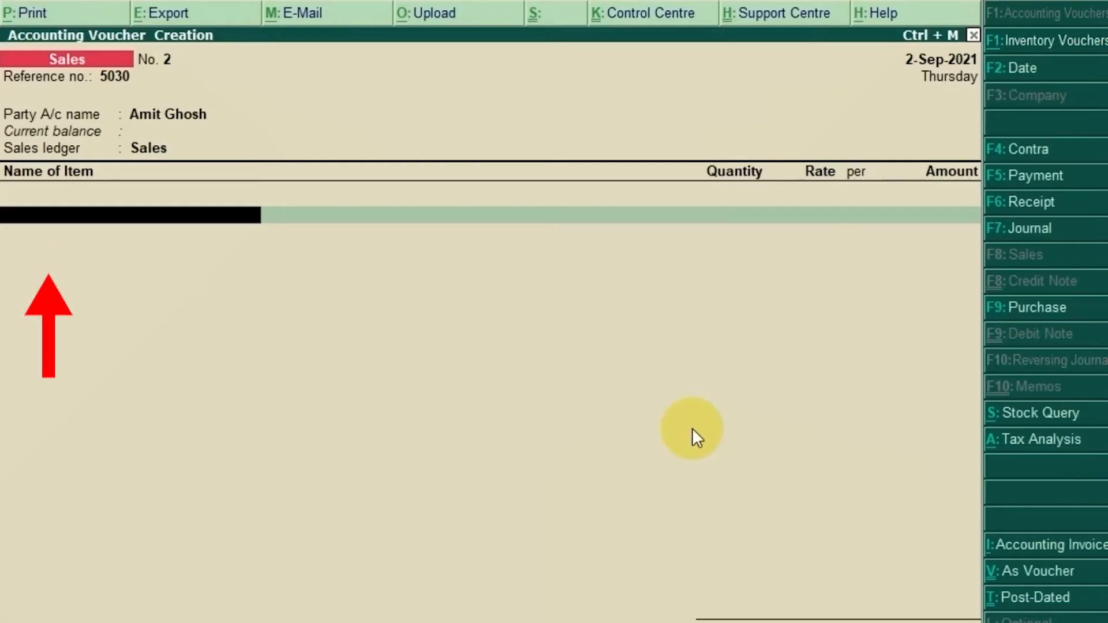
# Step: Add the stock item Realme X2 to the voucher with a quantity of 2 pcs at a rate of 16,200
pyautogui.write('Realme')
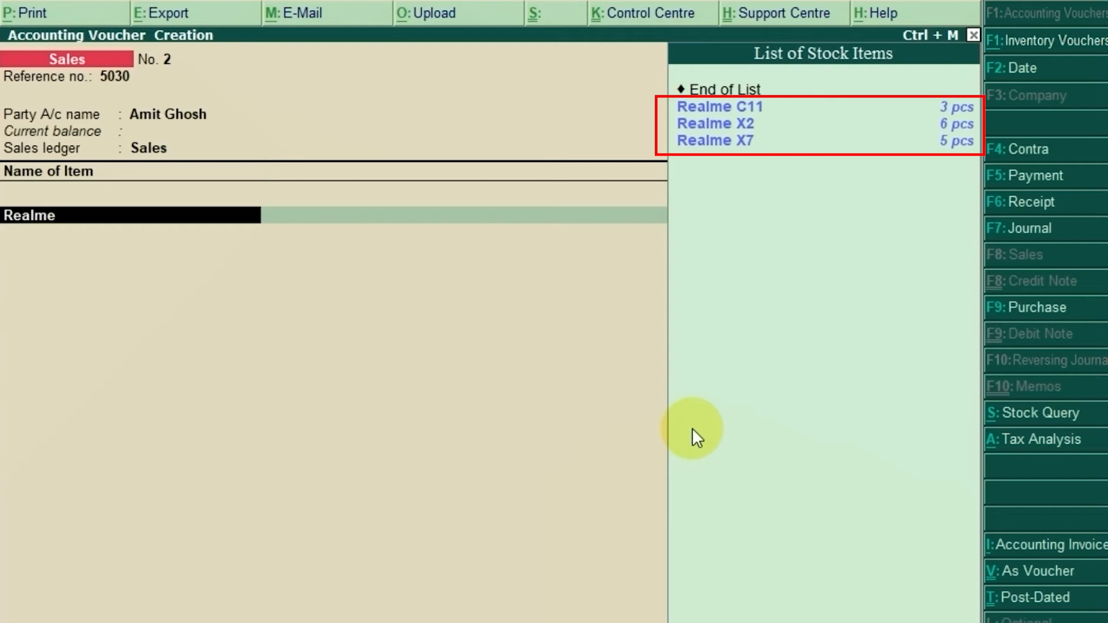
pyautogui.press('Down')
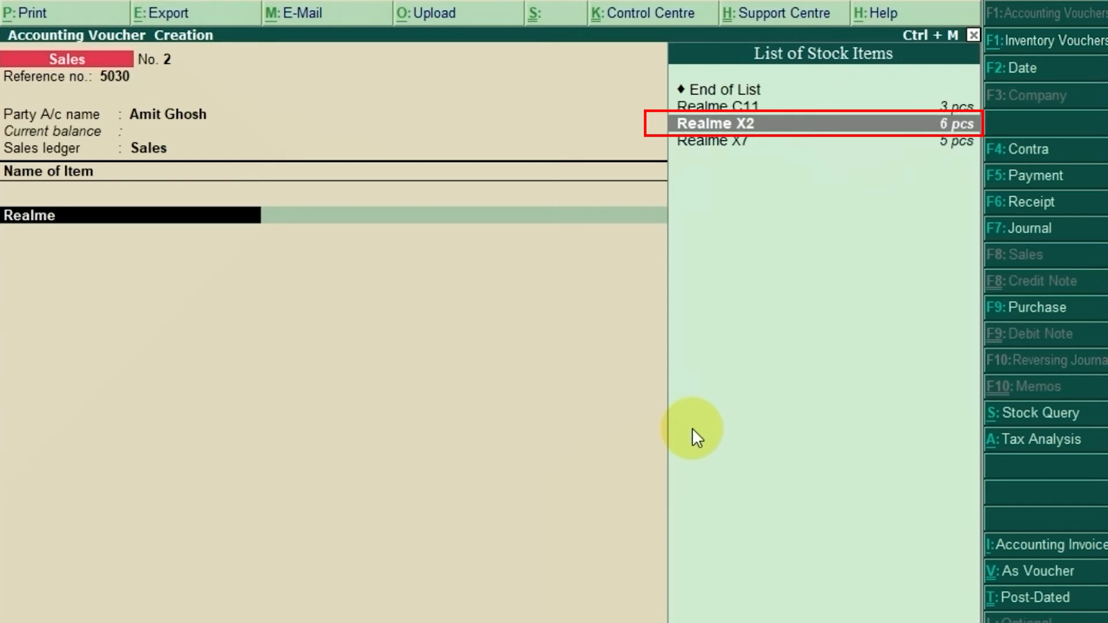
pyautogui.press('Return')
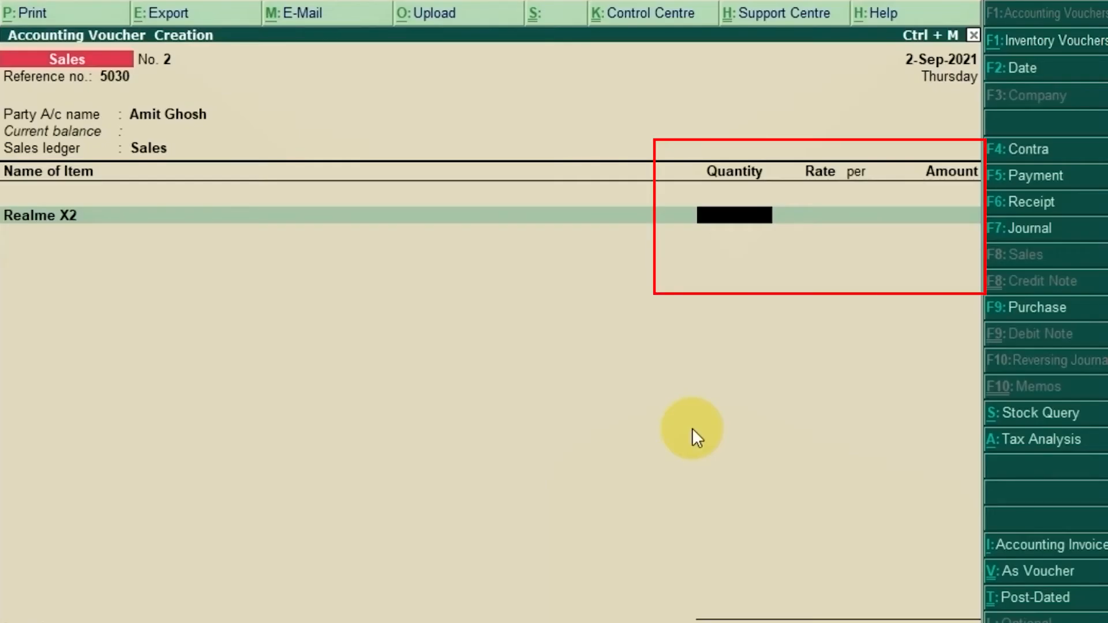
pyautogui.write('2')
pyautogui.press('Return')
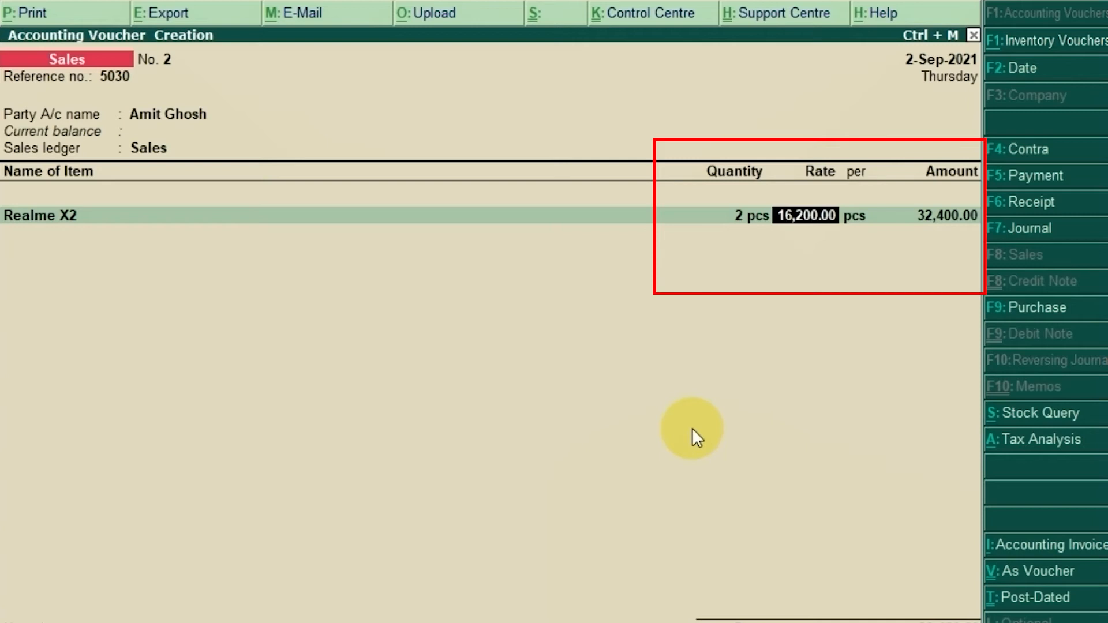
pyautogui.press('Return')
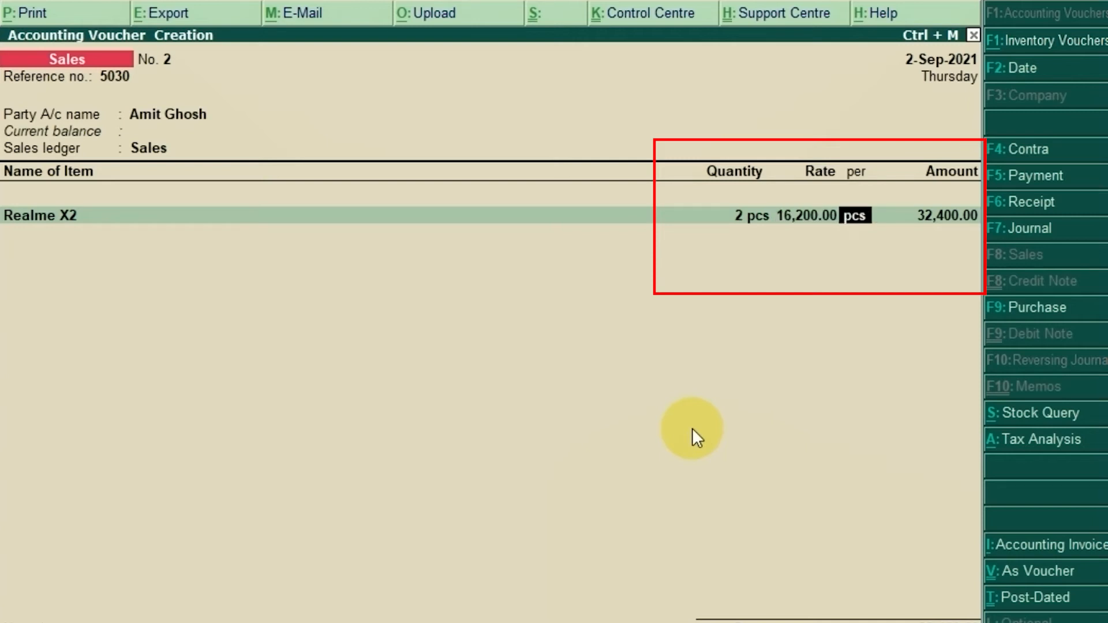
pyautogui.press('Return')
pyautogui.press('Return')
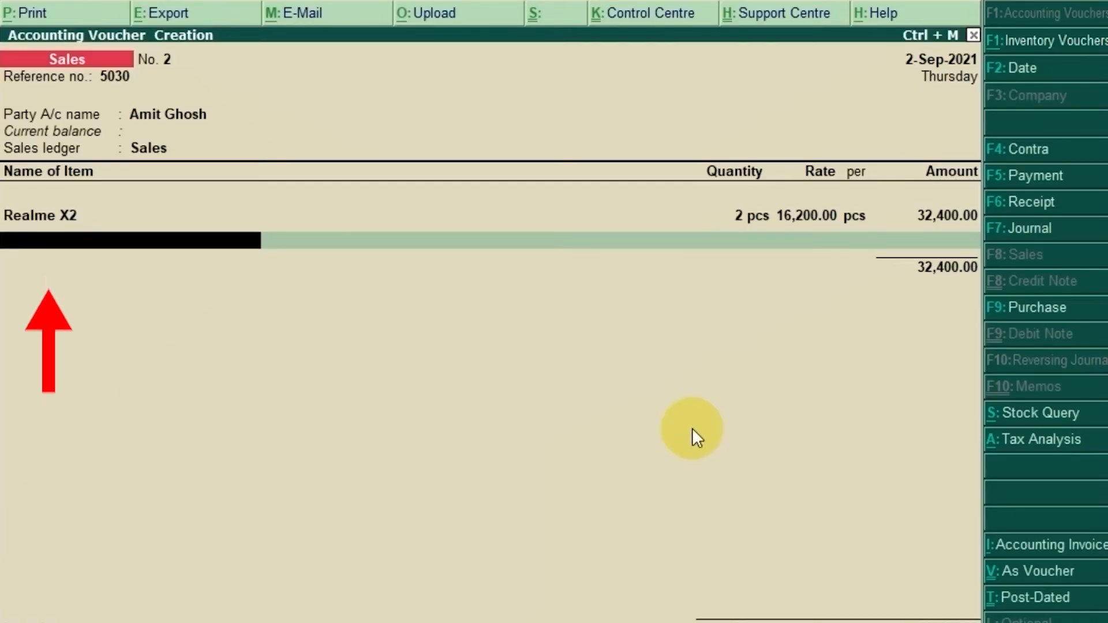
# Step: Add Realme X7 as the second item with a quantity of 2 pcs at a rate of 20,599
pyautogui.write('Rea')
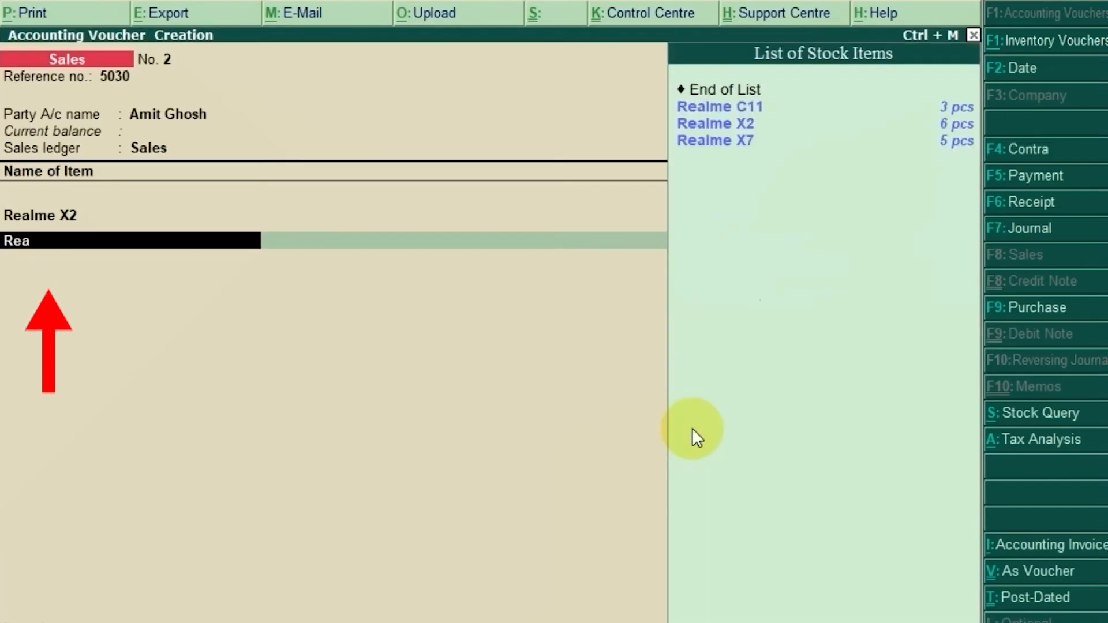
pyautogui.write('lme')
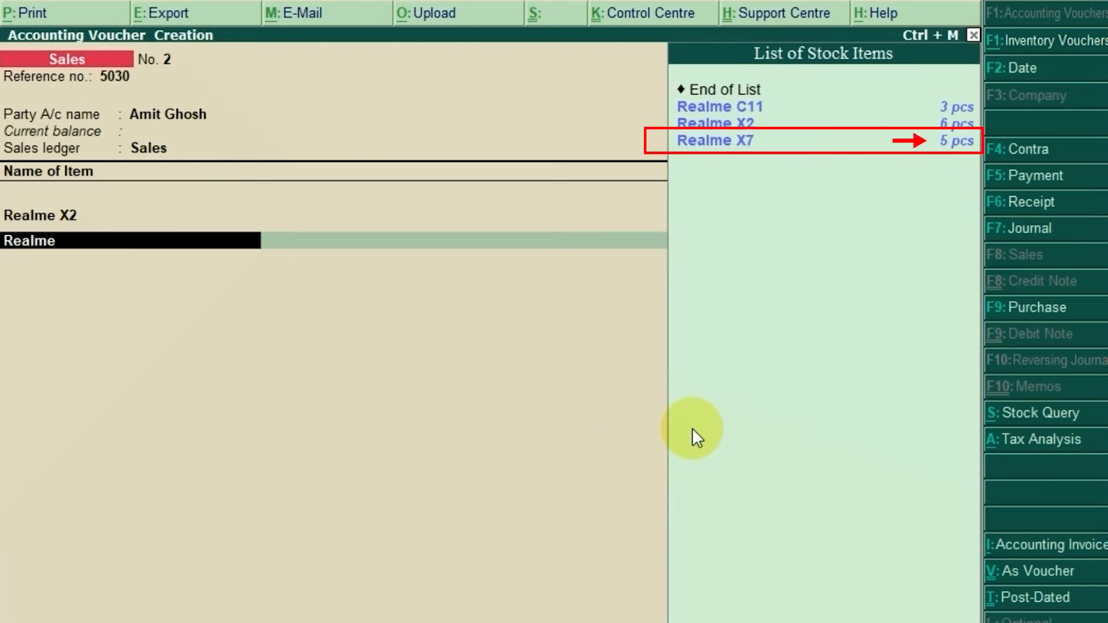
pyautogui.press('Down')
pyautogui.press('Down')
pyautogui.press('Down')
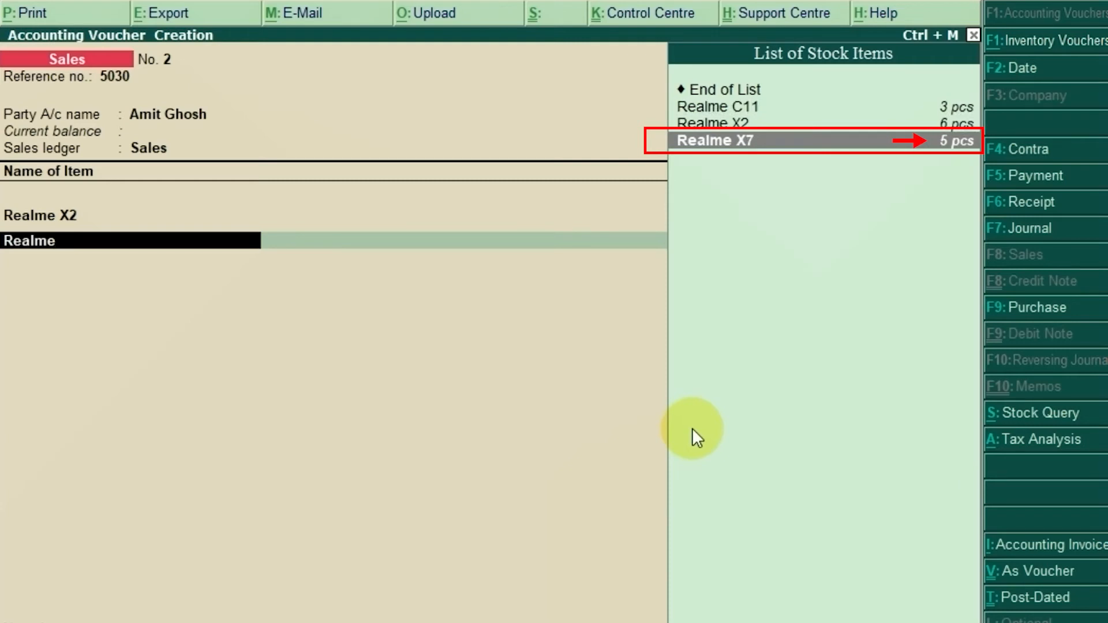
pyautogui.press('Return')
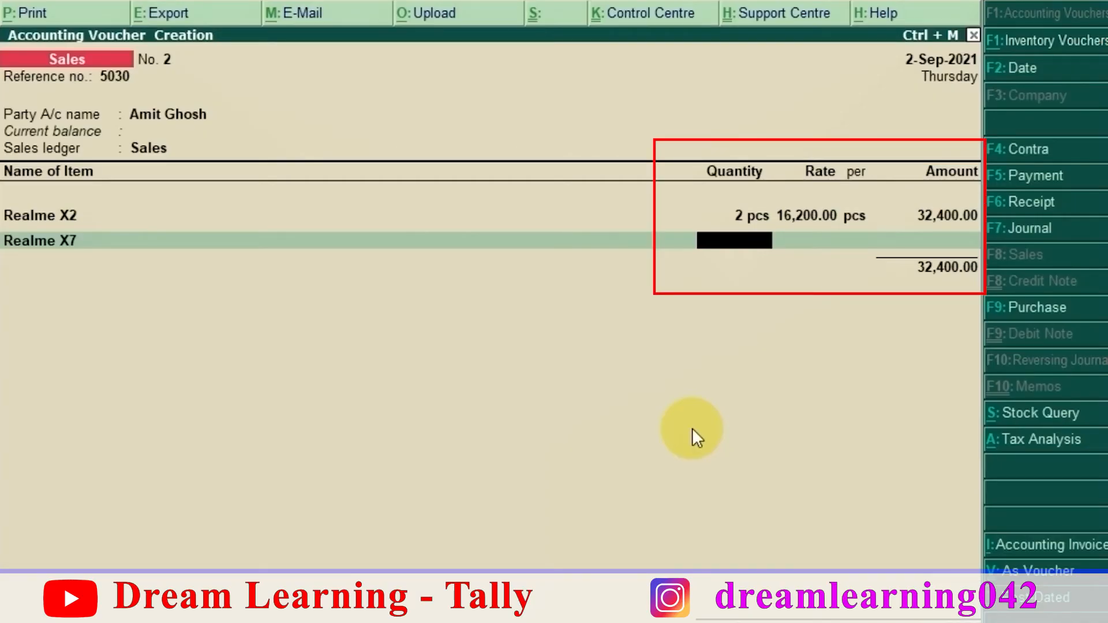
pyautogui.write('2')
pyautogui.press('Return')
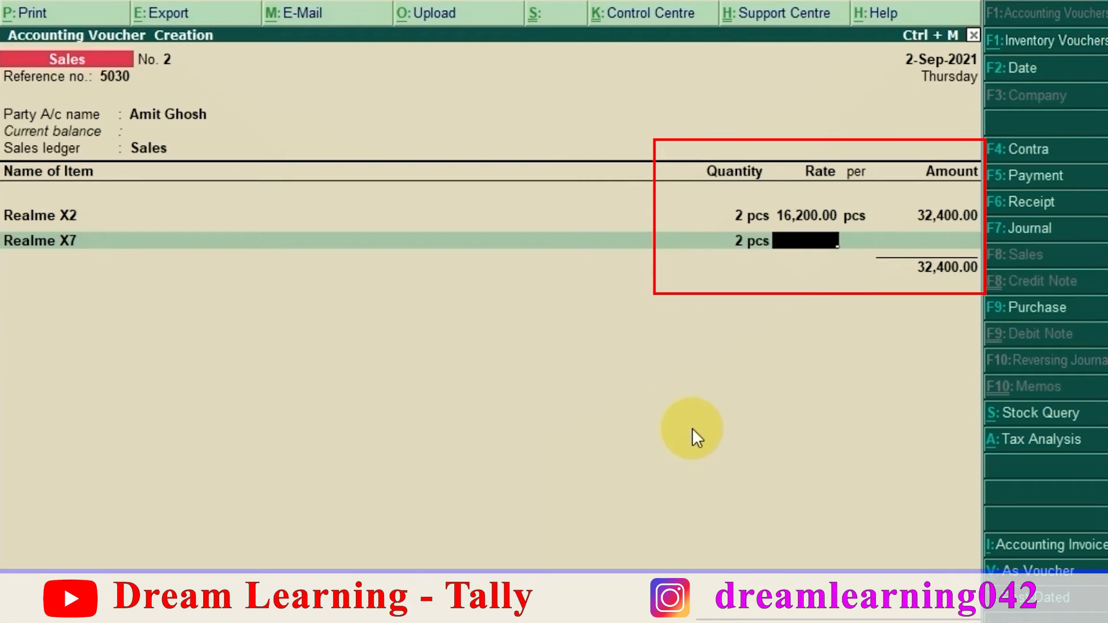
pyautogui.write('20599')
pyautogui.press('Return')
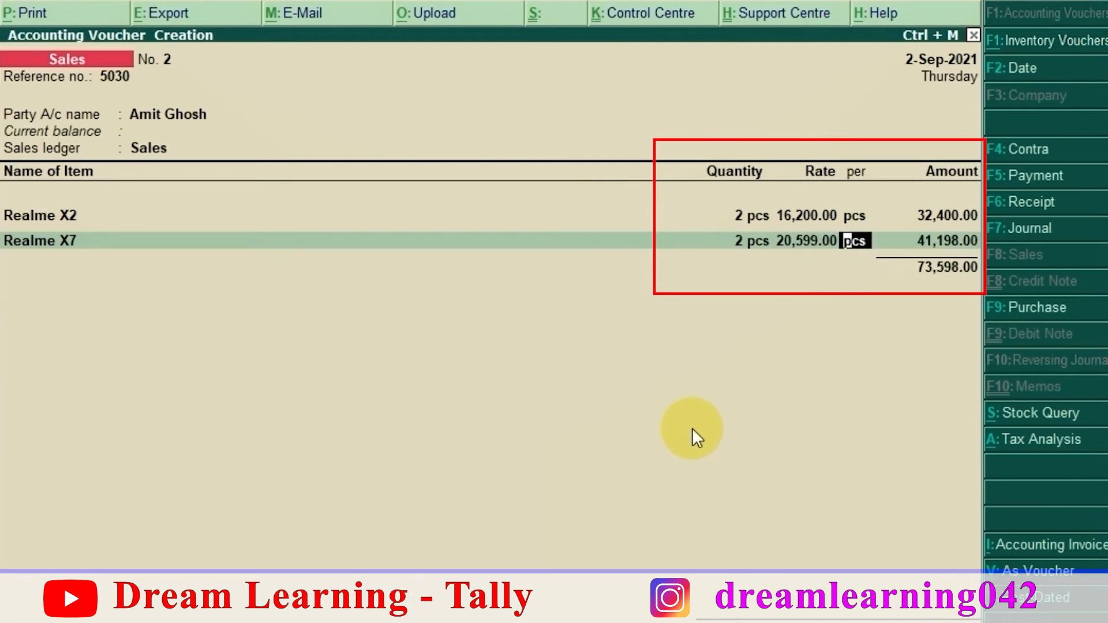
pyautogui.press('Return')
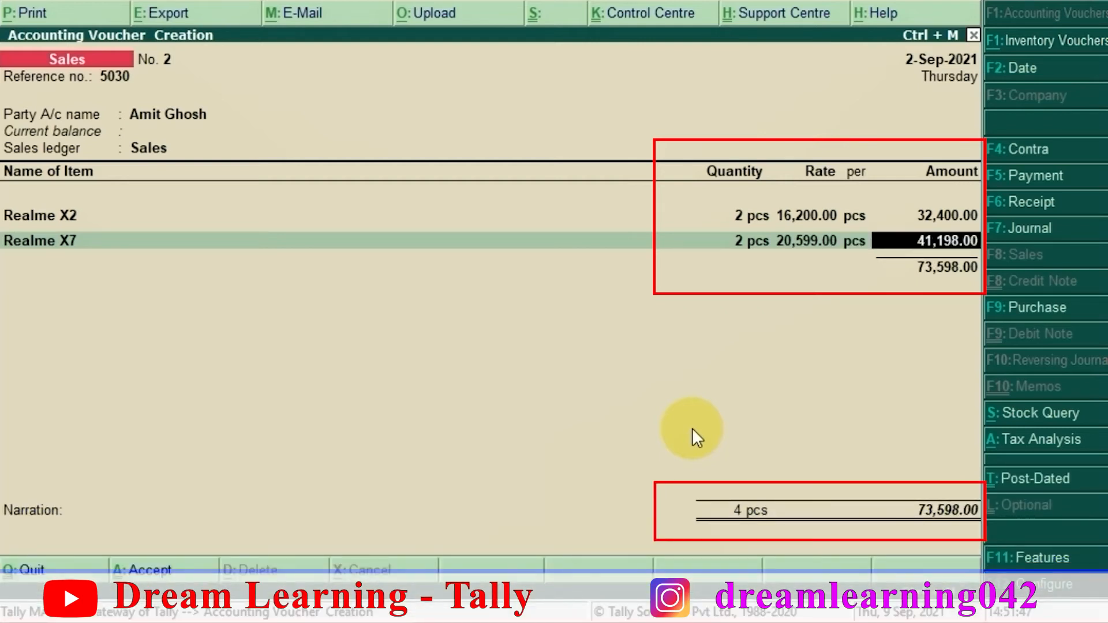
pyautogui.press('Return')
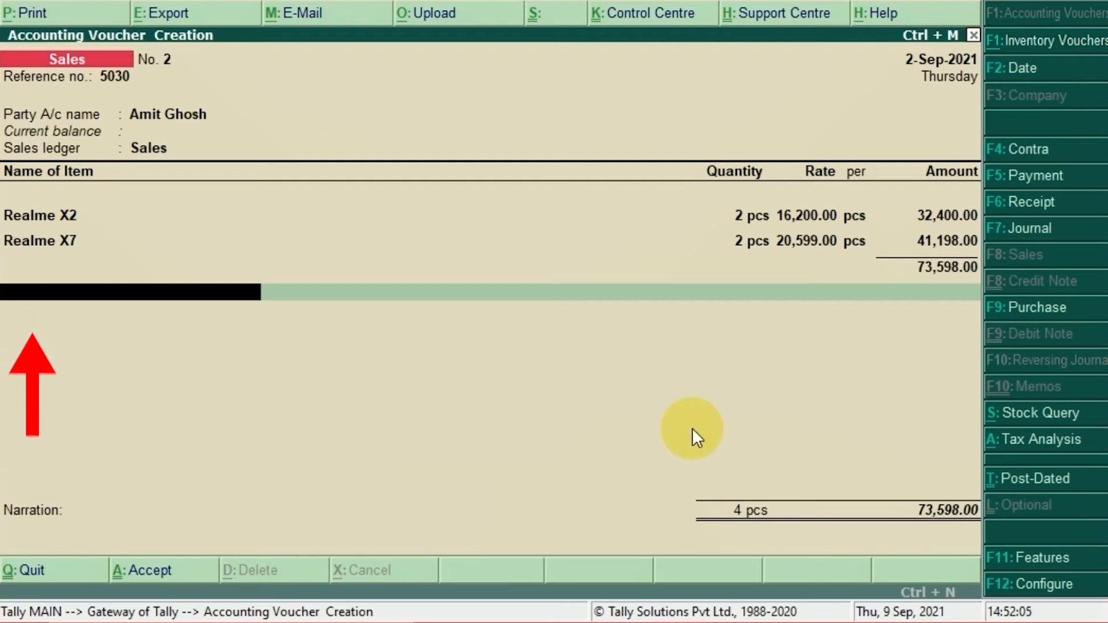
# Step: Add the Sgst ledger below the item subtotal, accepting its calculated tax amount
pyautogui.write('Sgst')
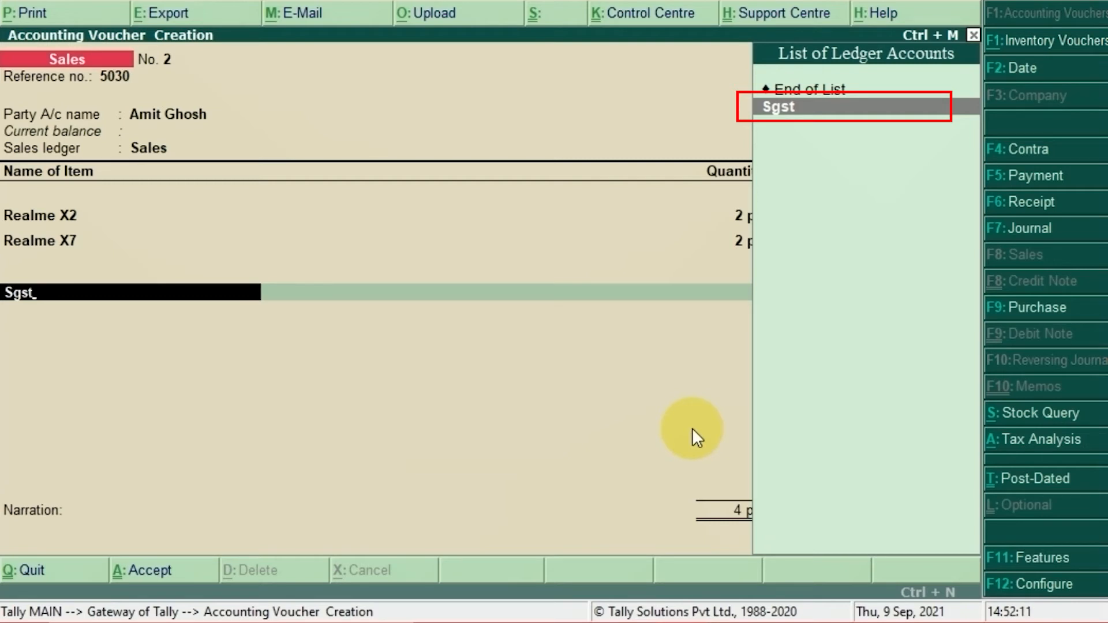
pyautogui.press('Return')
pyautogui.press('Return')
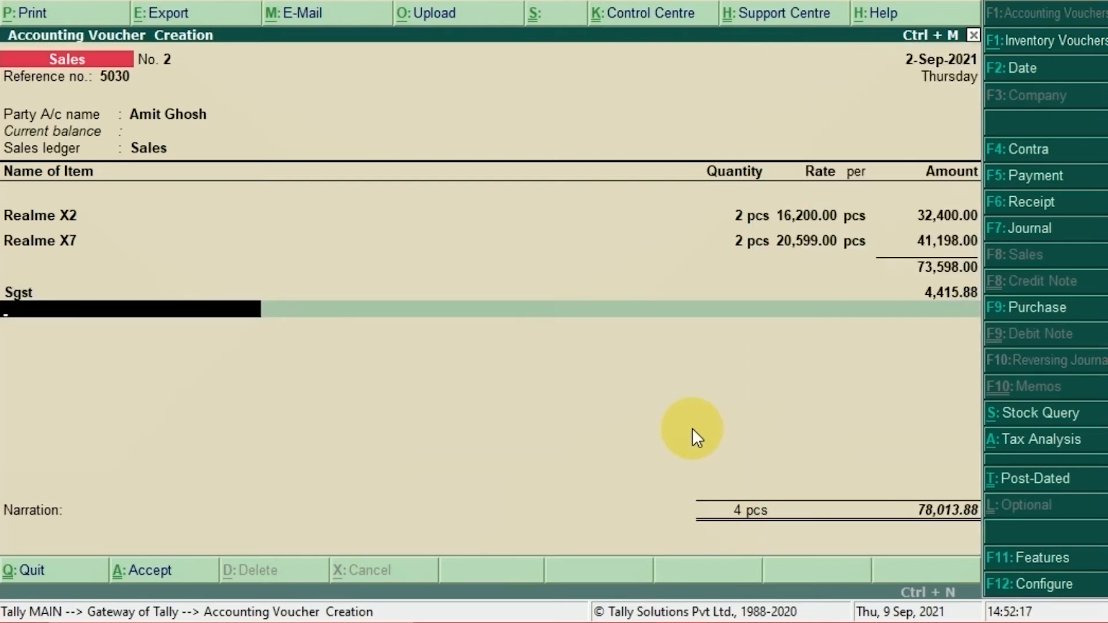
# Step: Add the Cgst ledger below Sgst, accepting its calculated tax amount, and end the ledger entries
pyautogui.write('Cgst')
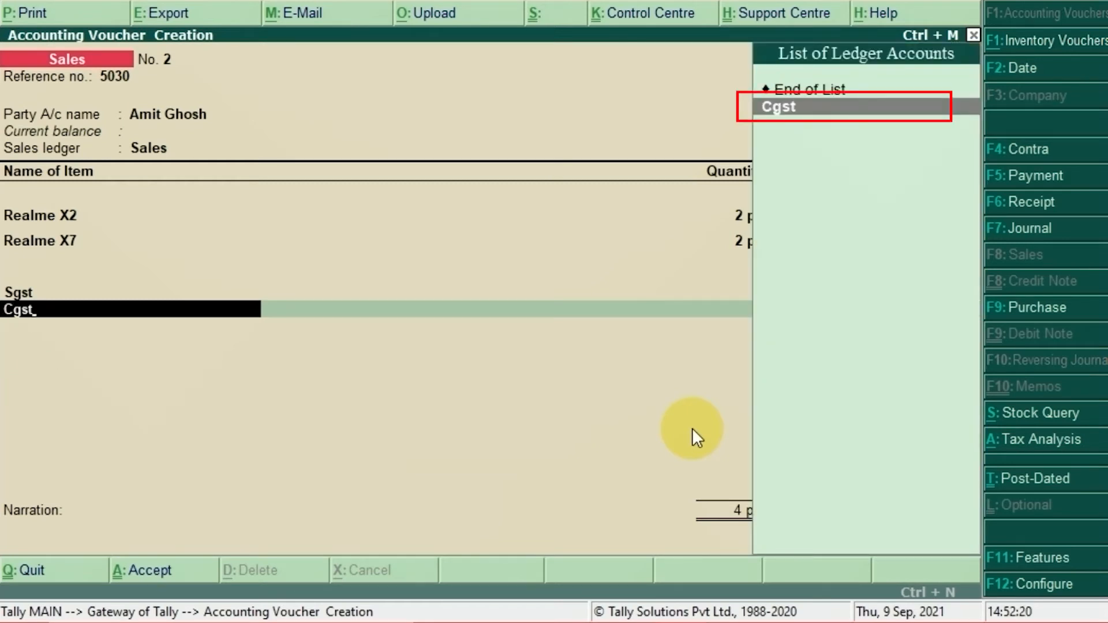
pyautogui.press('Return')
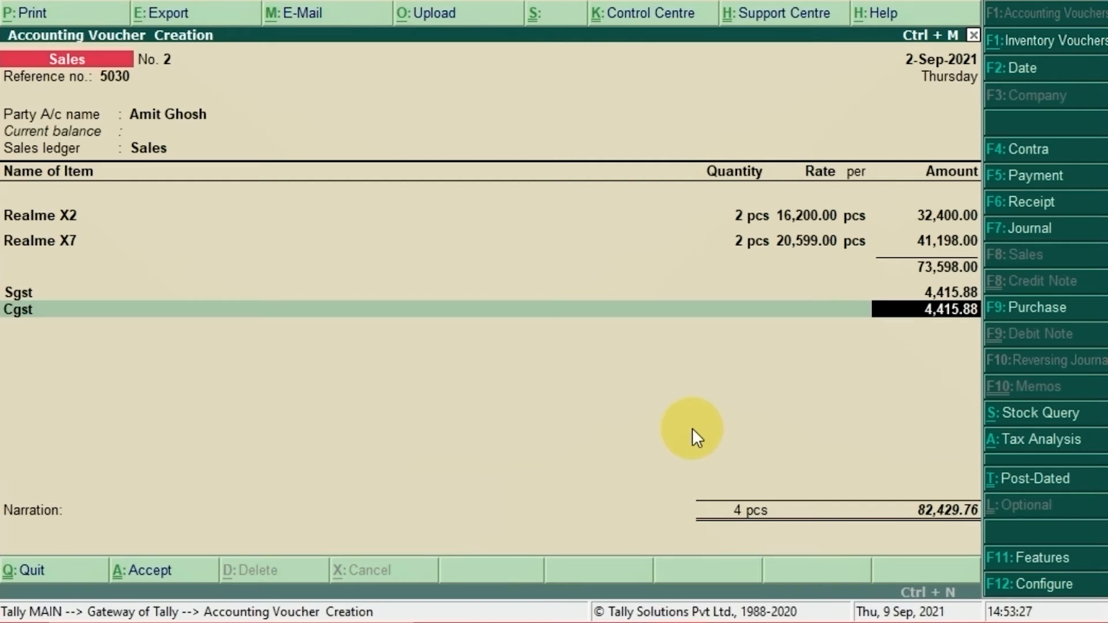
pyautogui.press('Return')
pyautogui.press('Return')
pyautogui.press('Return')
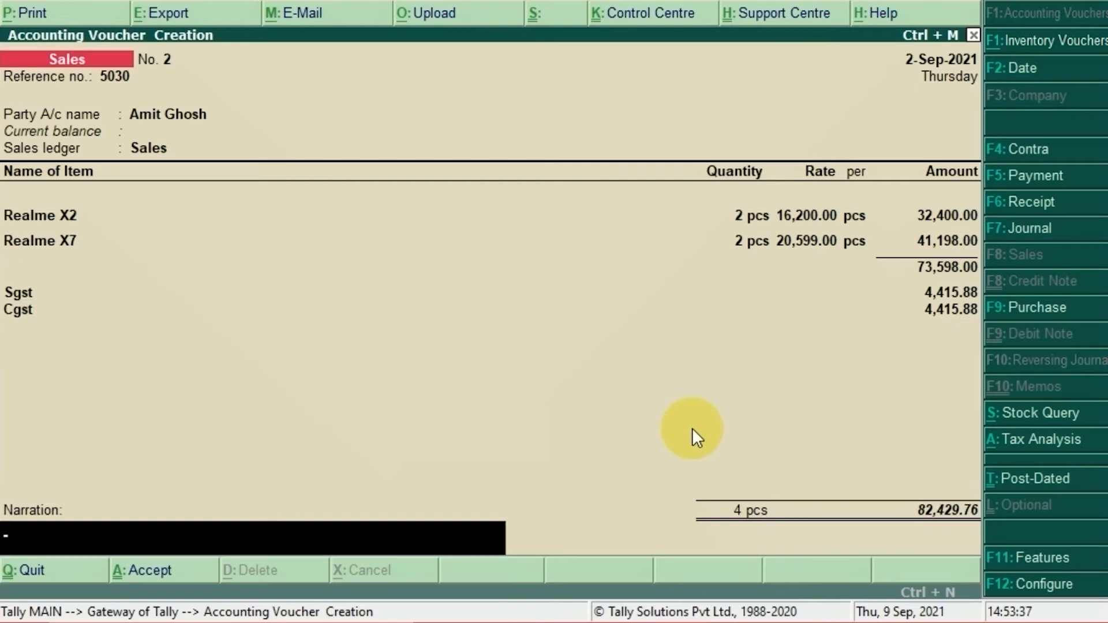
# Step: Enter the narration "Being the goods sold in credit" and accept the sales voucher
pyautogui.write('Being the')
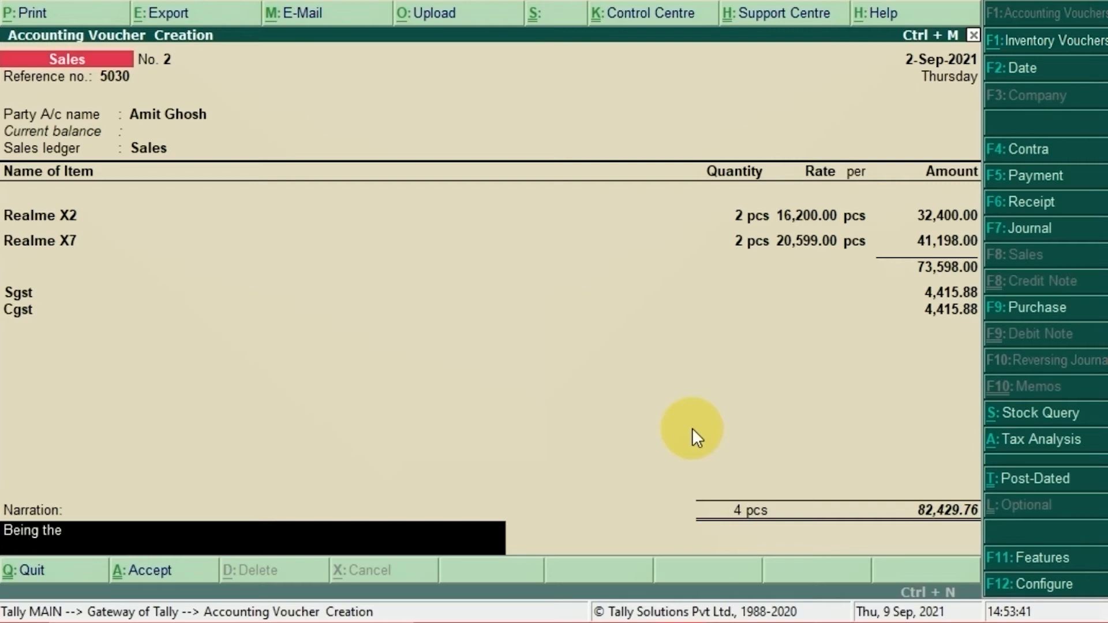
pyautogui.write(' goods sold in cr')
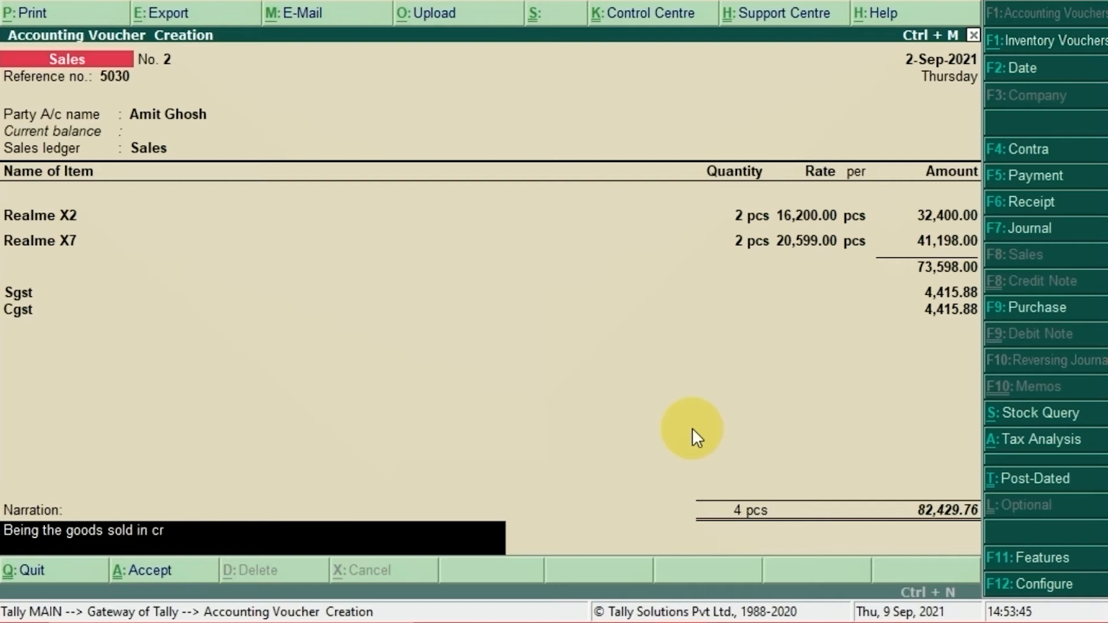
pyautogui.write('edit')
pyautogui.press('Return')
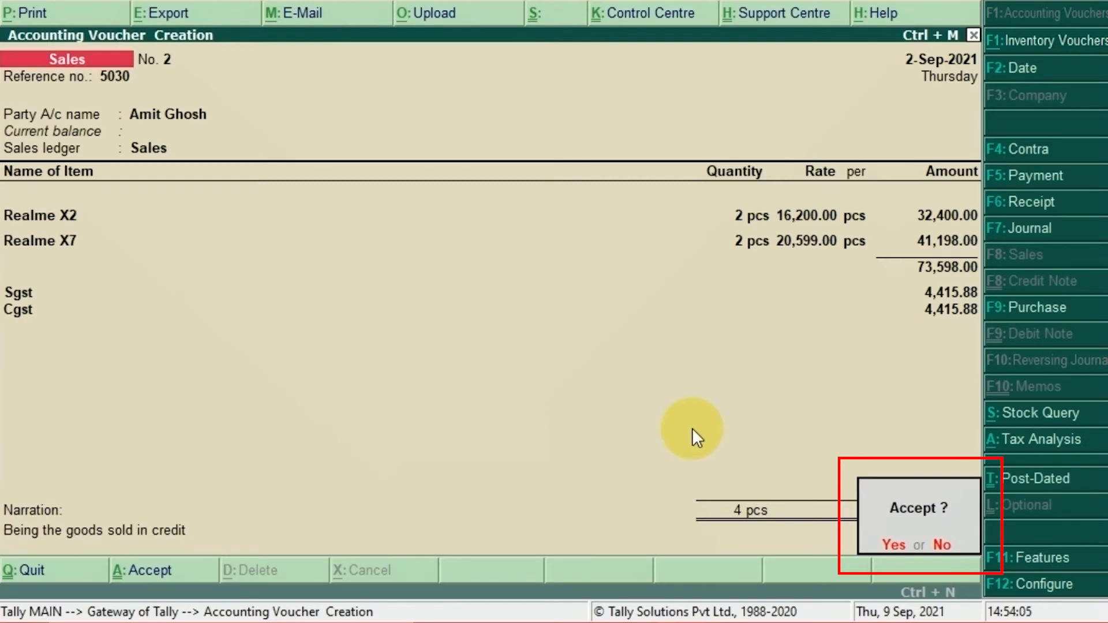
pyautogui.press('Return')
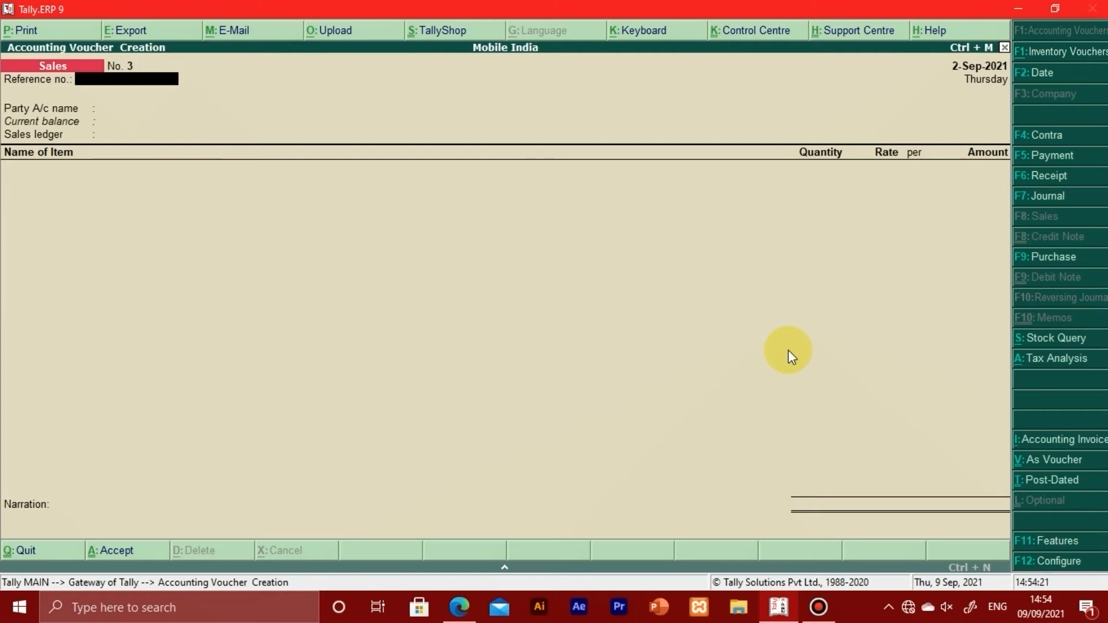
# Step: Consult invoice 5031 in the PDF in Edge, and give the new Tally sales voucher reference number 5031 and date 2-9-2021
pyautogui.hotkey('alt', 'Tab')
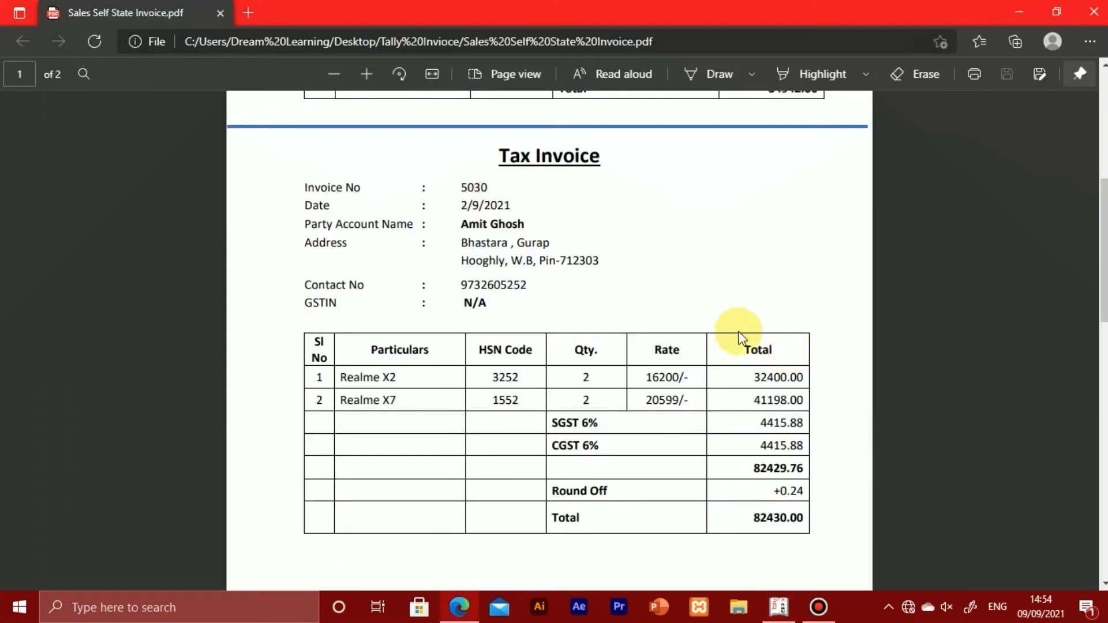
pyautogui.scroll(-8, 726, 325)
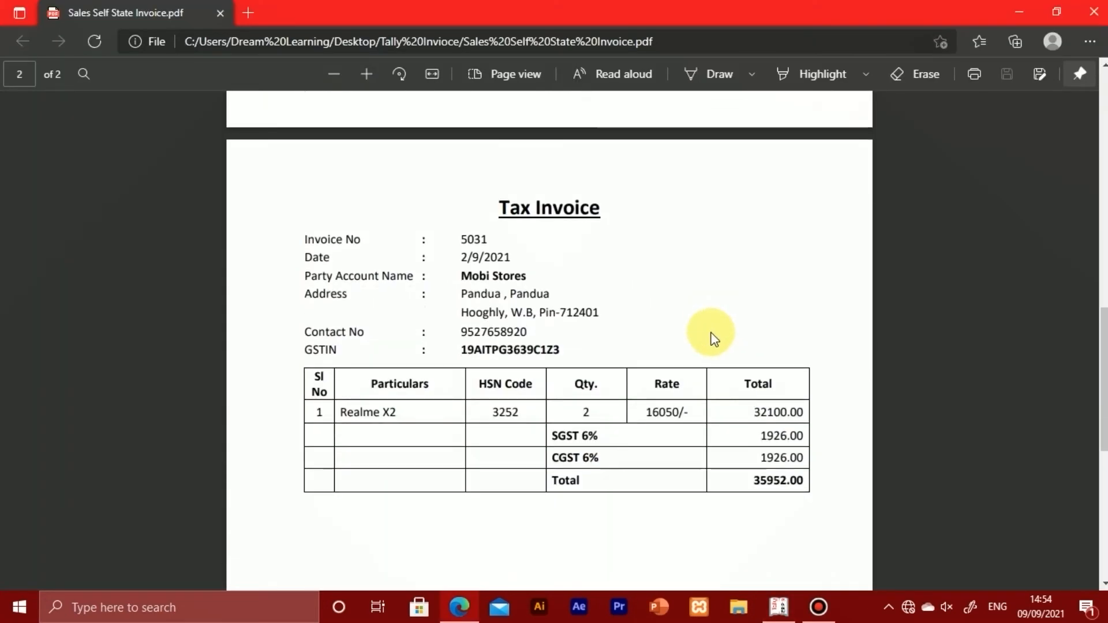
pyautogui.scroll(-1, 713, 339)
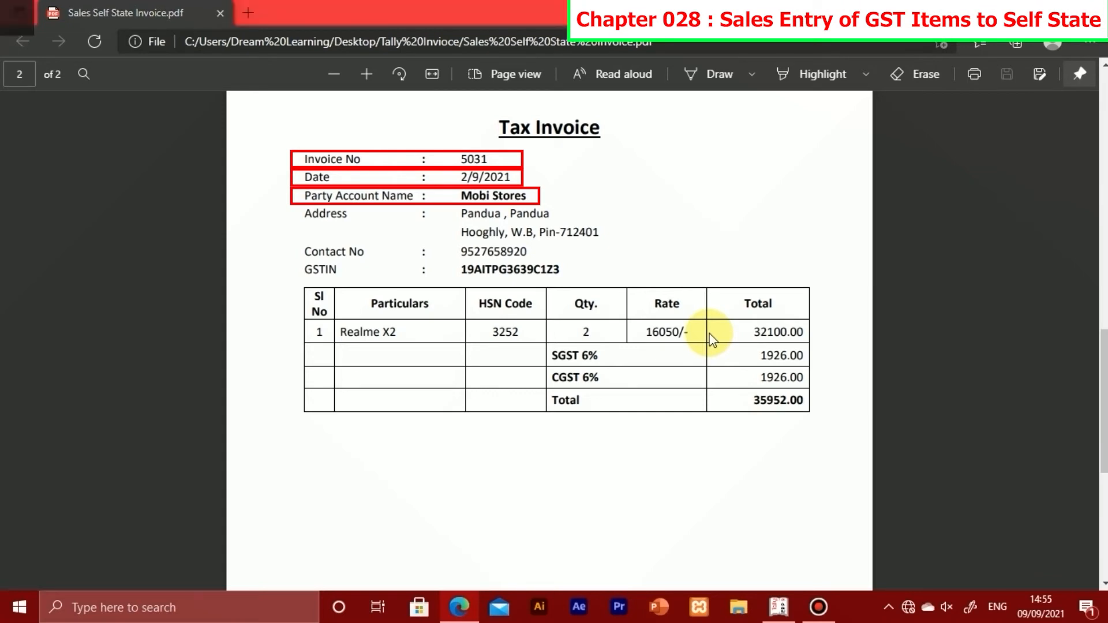
pyautogui.hotkey('alt', 'Tab')
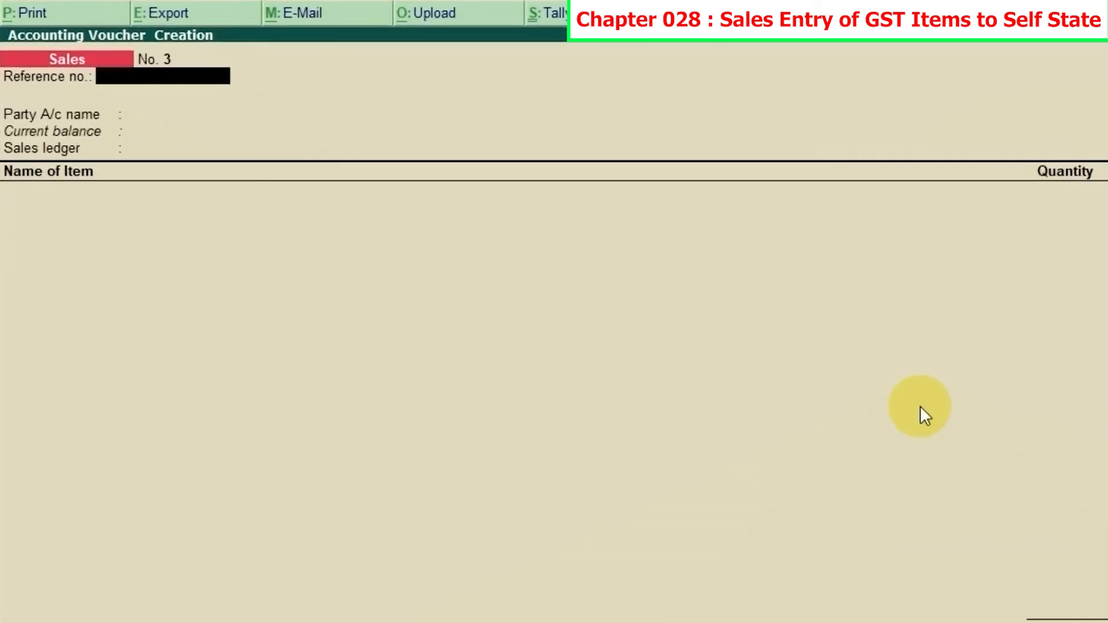
pyautogui.write('5631')
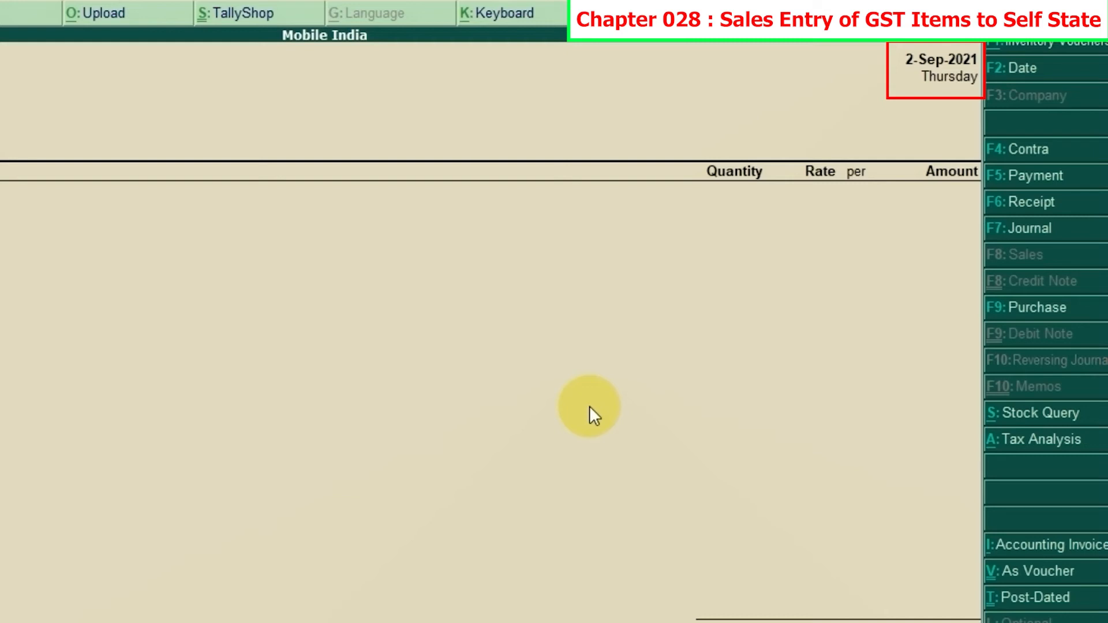
pyautogui.press('F2')
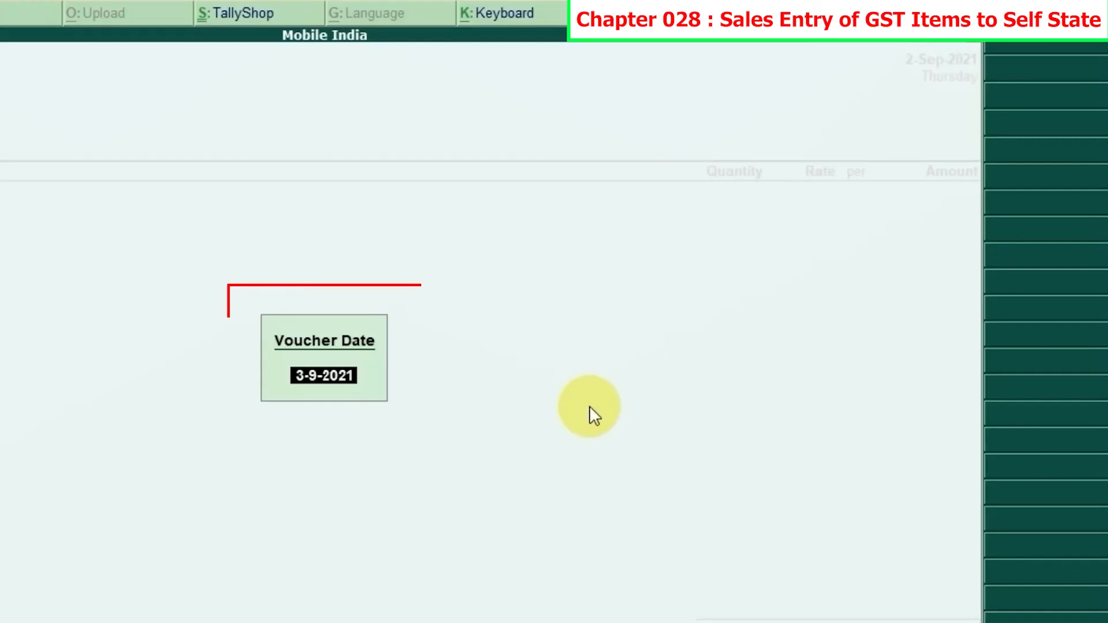
pyautogui.write('2-9')
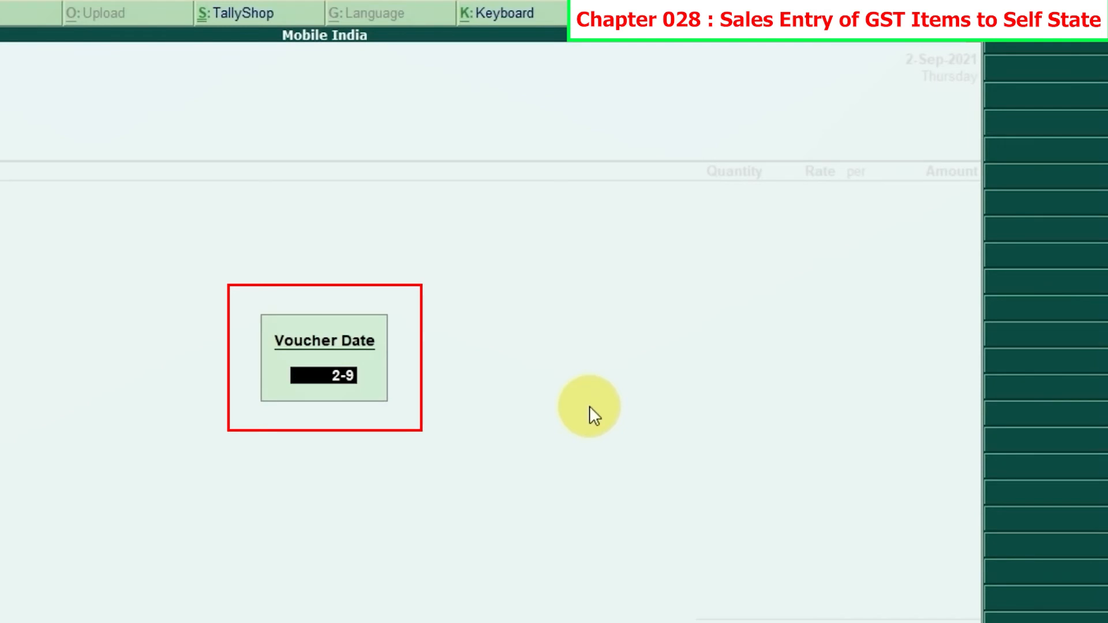
pyautogui.press('Return')
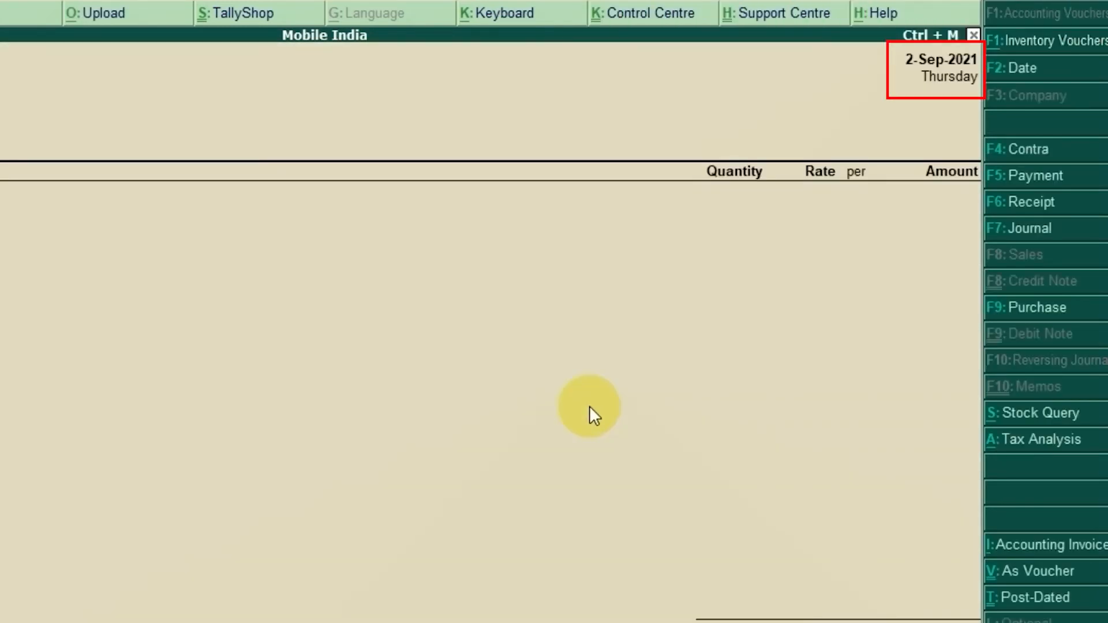
pyautogui.press('Return')
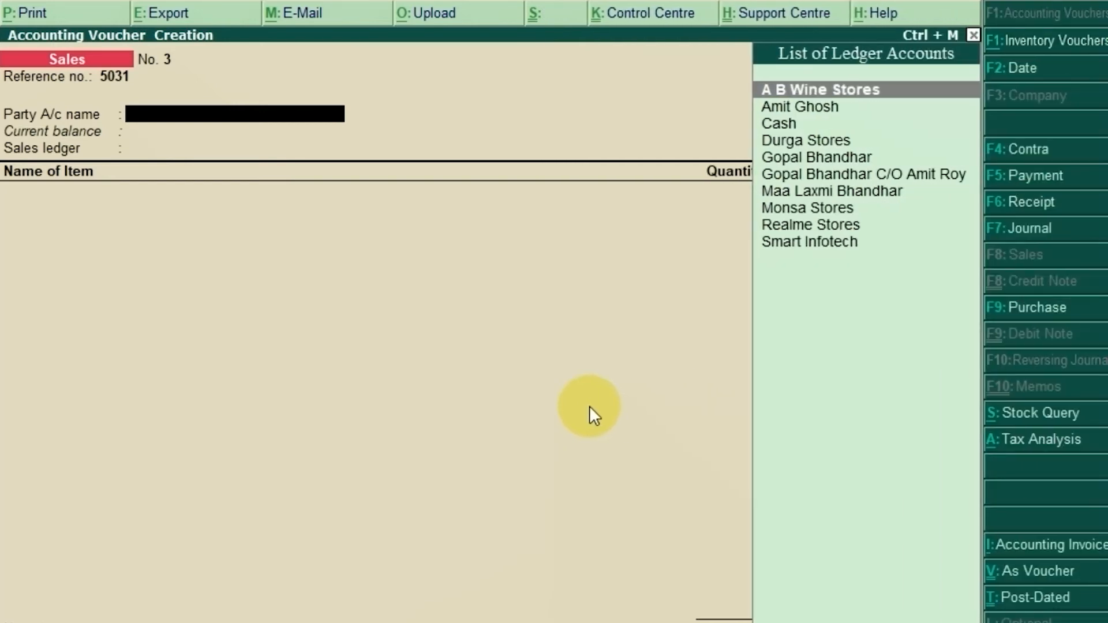
# Step: Create a new party ledger from the voucher's party account field, naming it Mobi Stores and leaving the alias blank
pyautogui.write('mo')
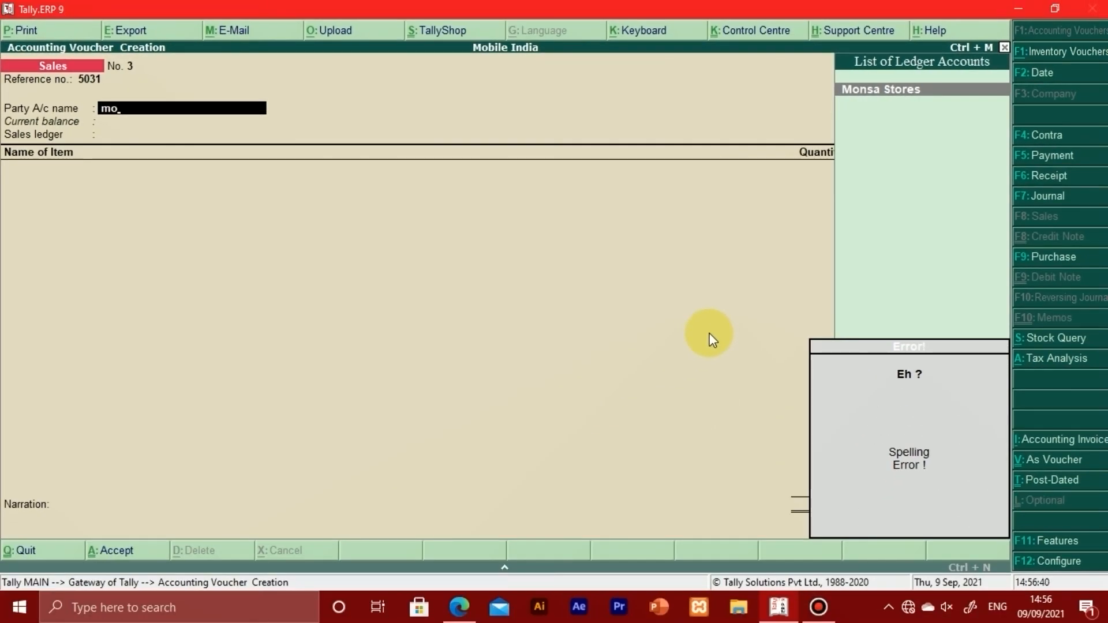
pyautogui.hotkey('alt', 'c')
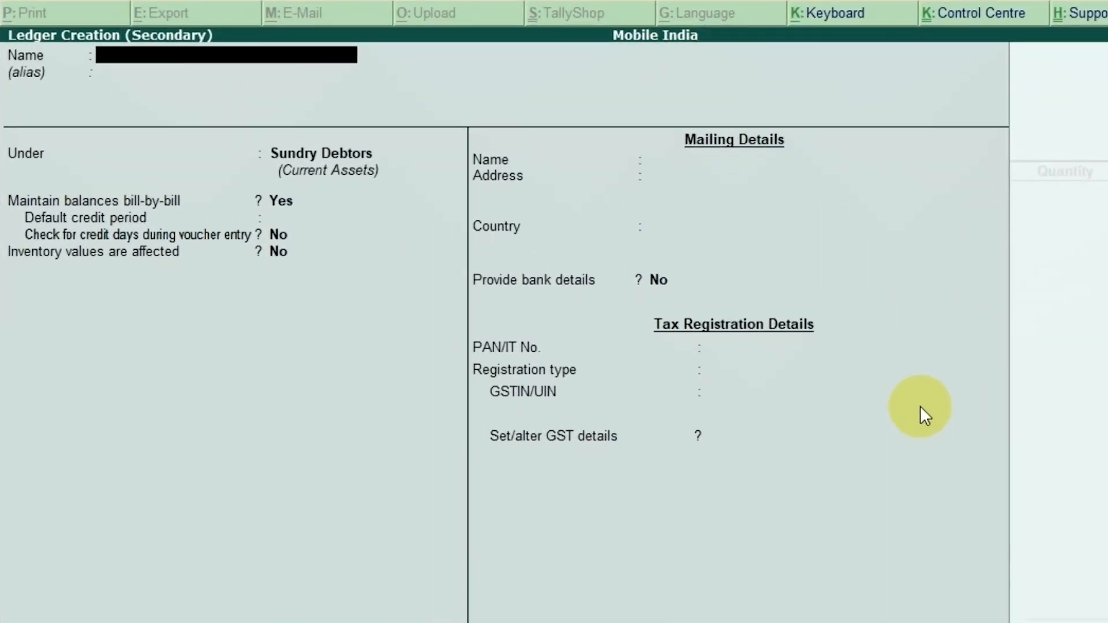
pyautogui.write('Mobi Stores')
pyautogui.press('Return')
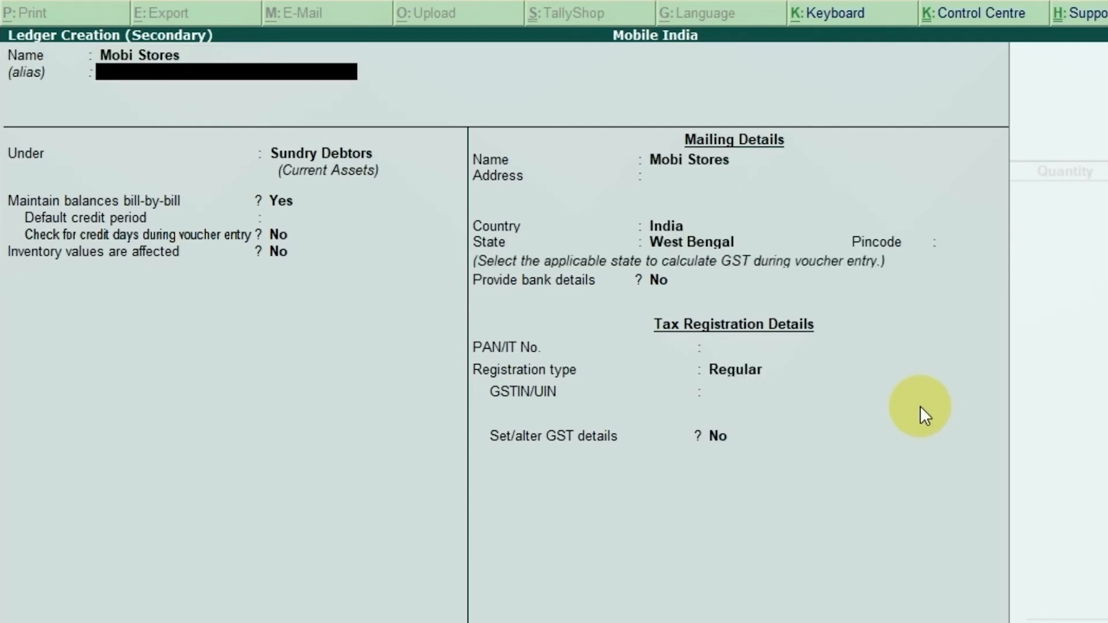
pyautogui.press('Return')
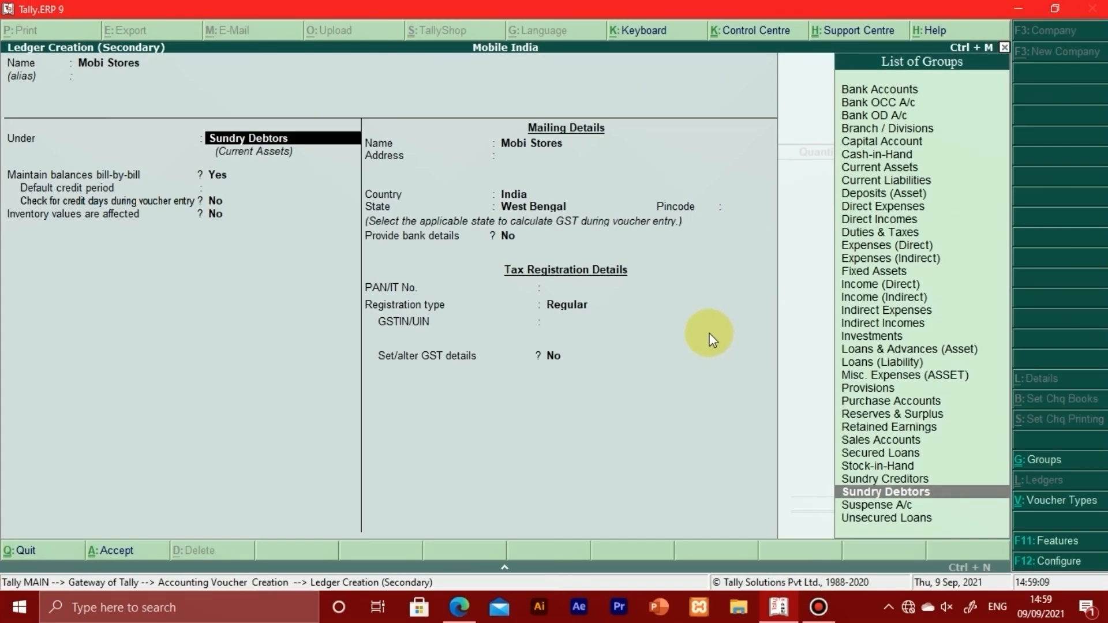
# Step: Place the Mobi Stores ledger under Sundry Debtors with bill-by-bill balances set to Yes, accepting the remaining credit and inventory defaults
pyautogui.write('S')
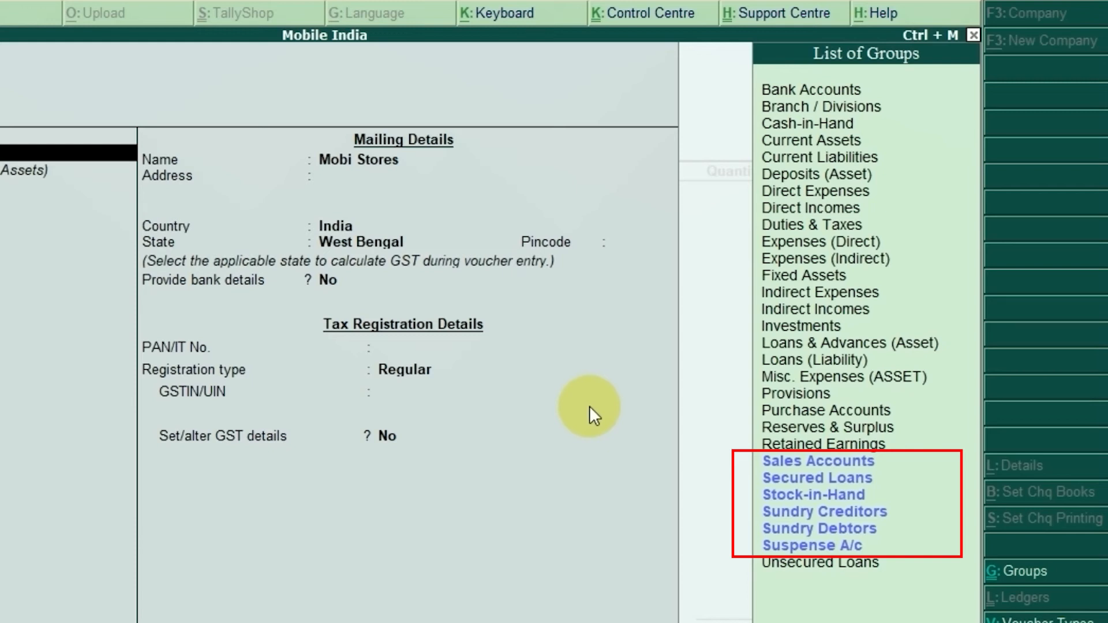
pyautogui.press('Down')
pyautogui.press('Down')
pyautogui.press('Down')
pyautogui.press('Down')
pyautogui.press('Down')
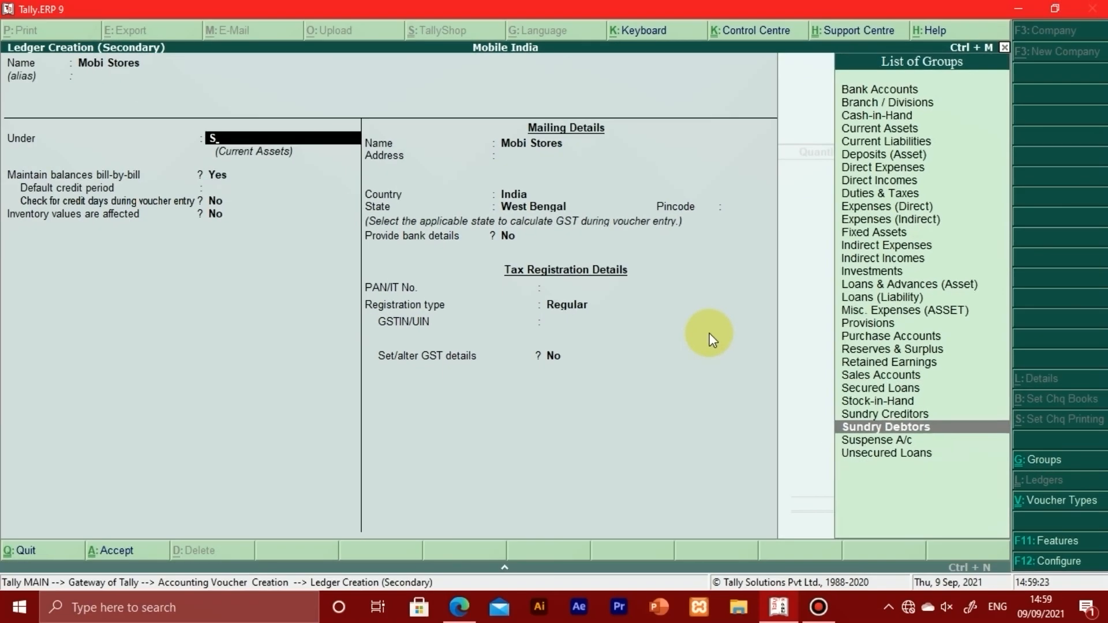
pyautogui.press('Return')
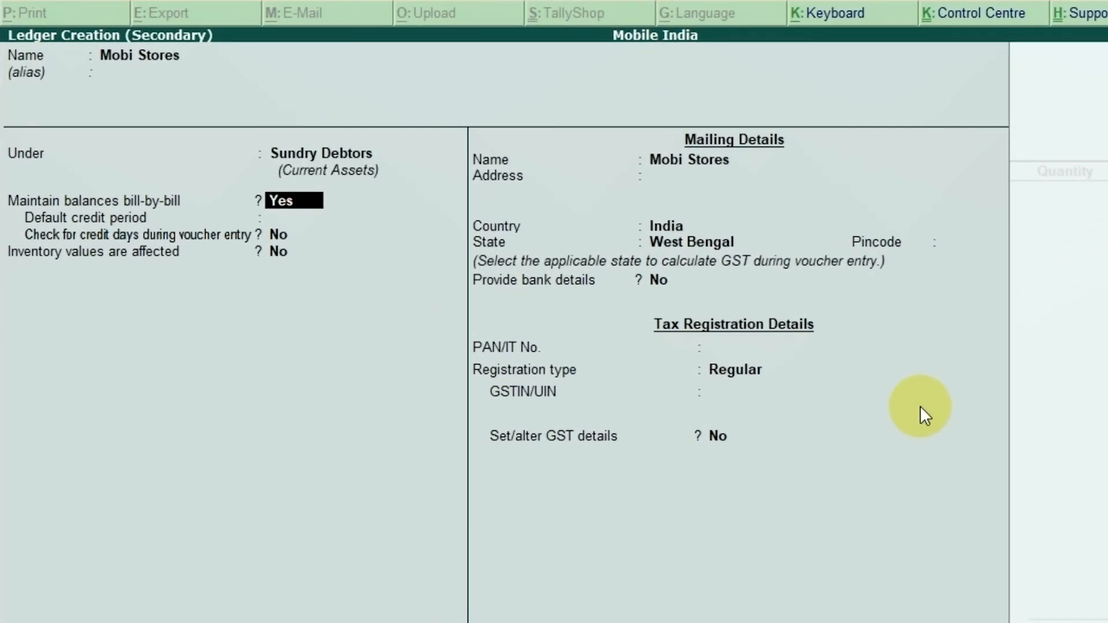
pyautogui.press('y')
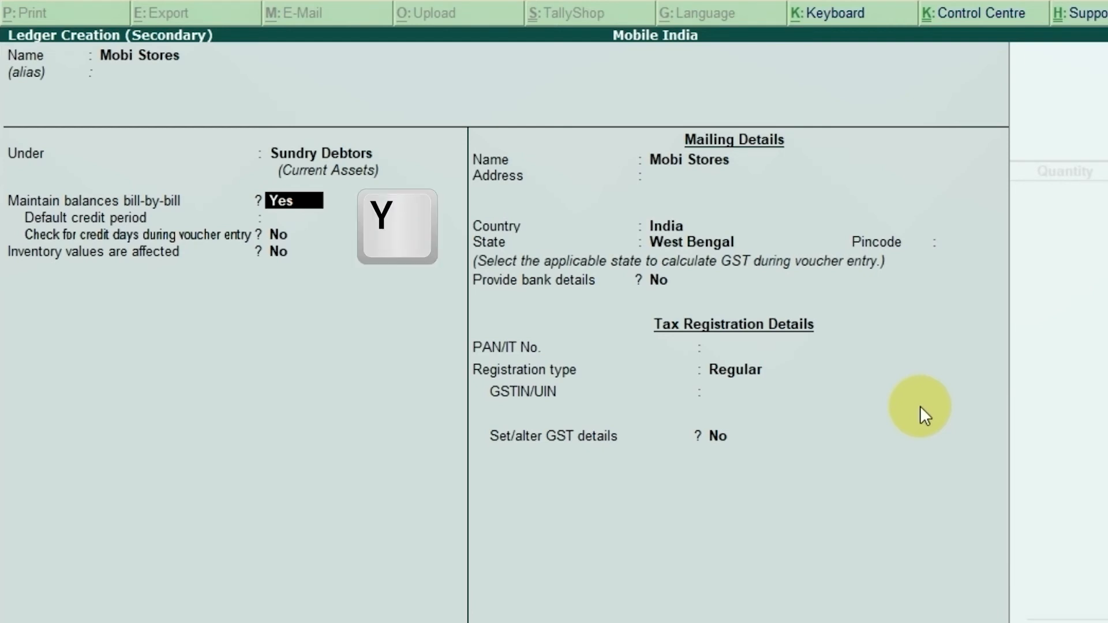
pyautogui.press('Return')
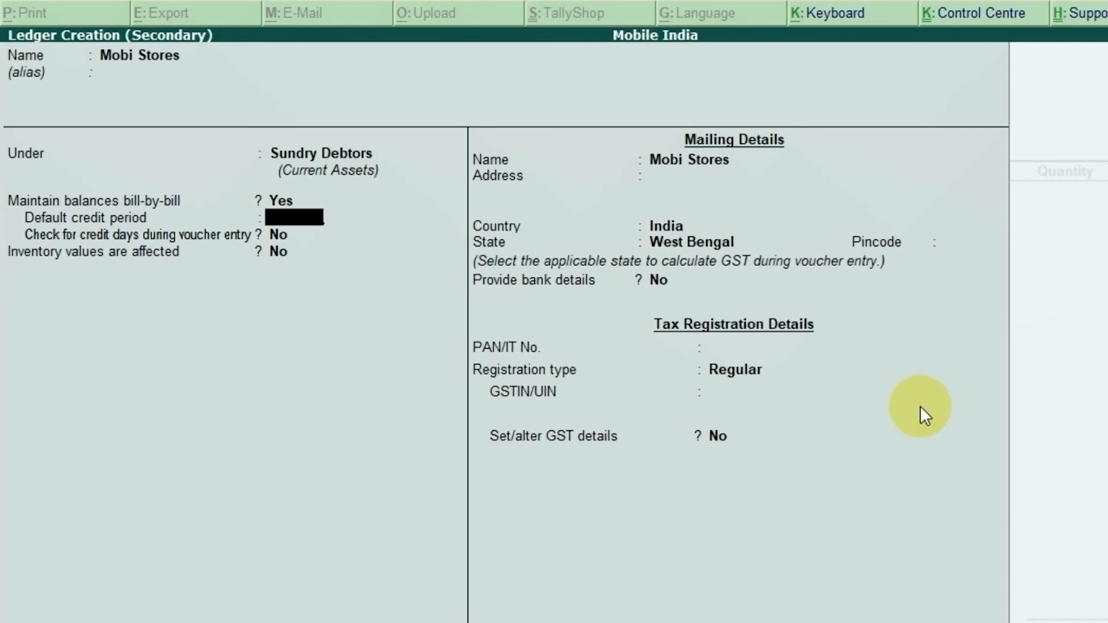
pyautogui.press('Return')
pyautogui.press('Return')
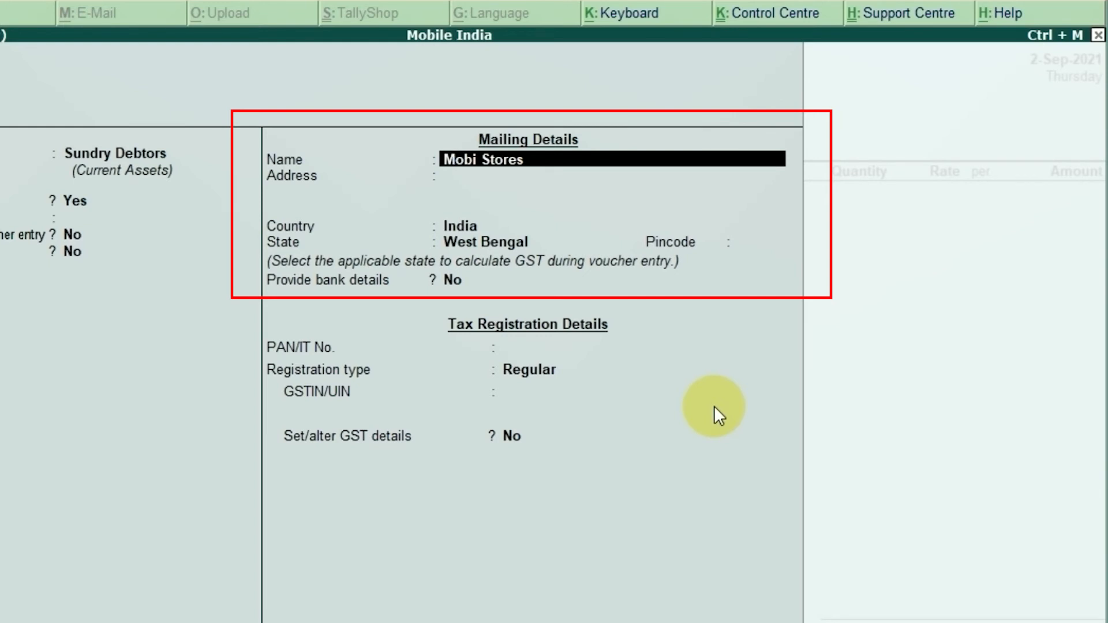
# Step: Keep the mailing name Mobi Stores and fill in the party's postal address on three lines as given in the invoice
pyautogui.press('Return')
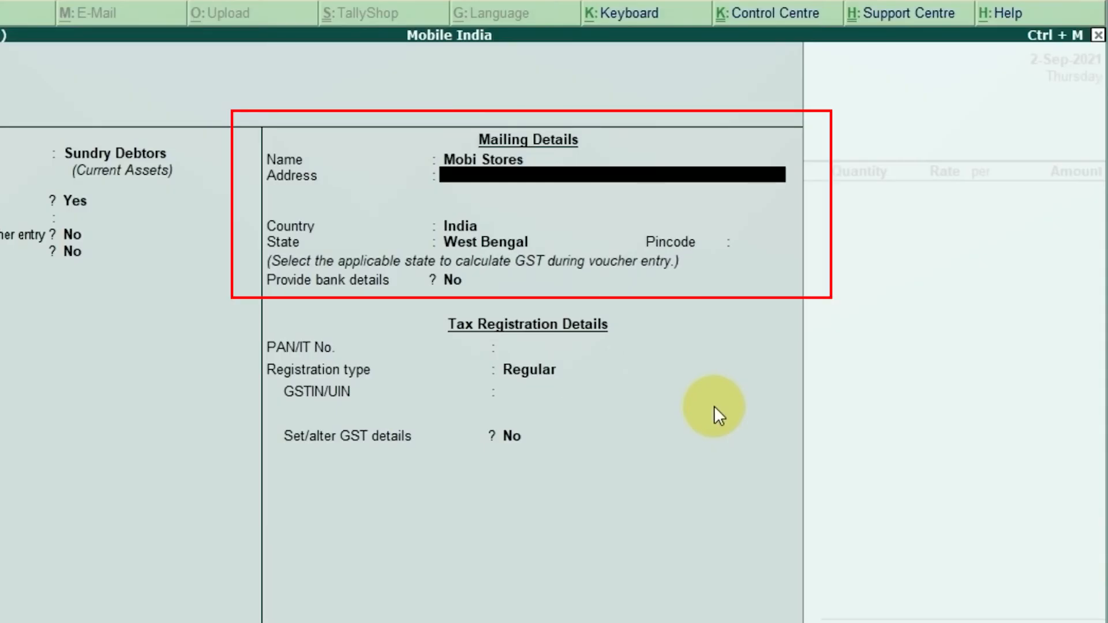
pyautogui.write('Pandua')
pyautogui.press('Return')
pyautogui.write('Panu')
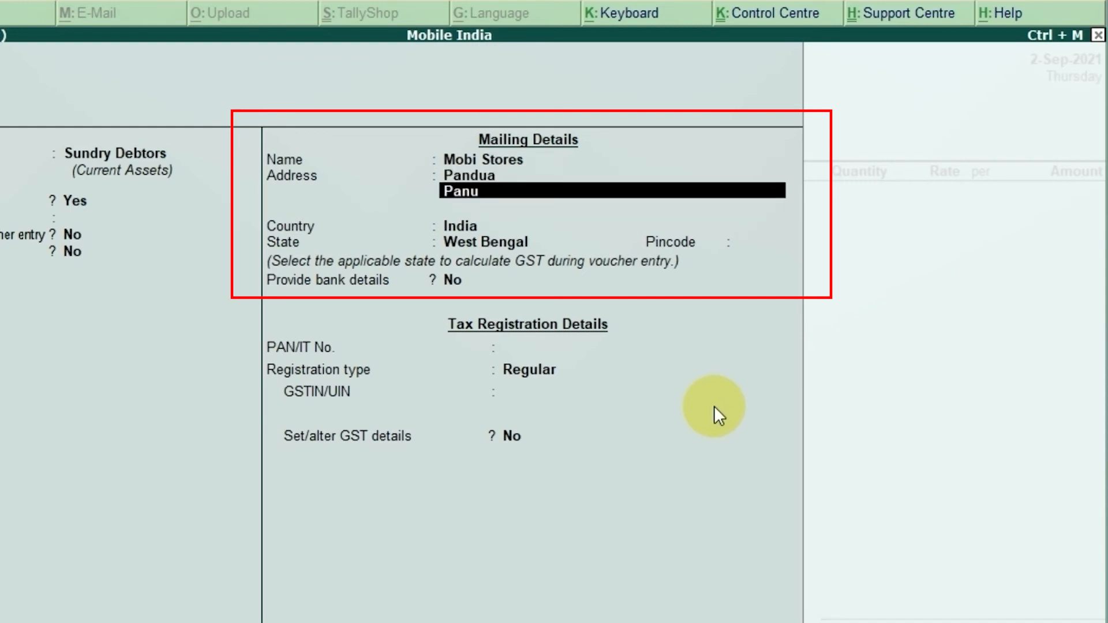
pyautogui.press('BackSpace')
pyautogui.write('dua')
pyautogui.press('Return')
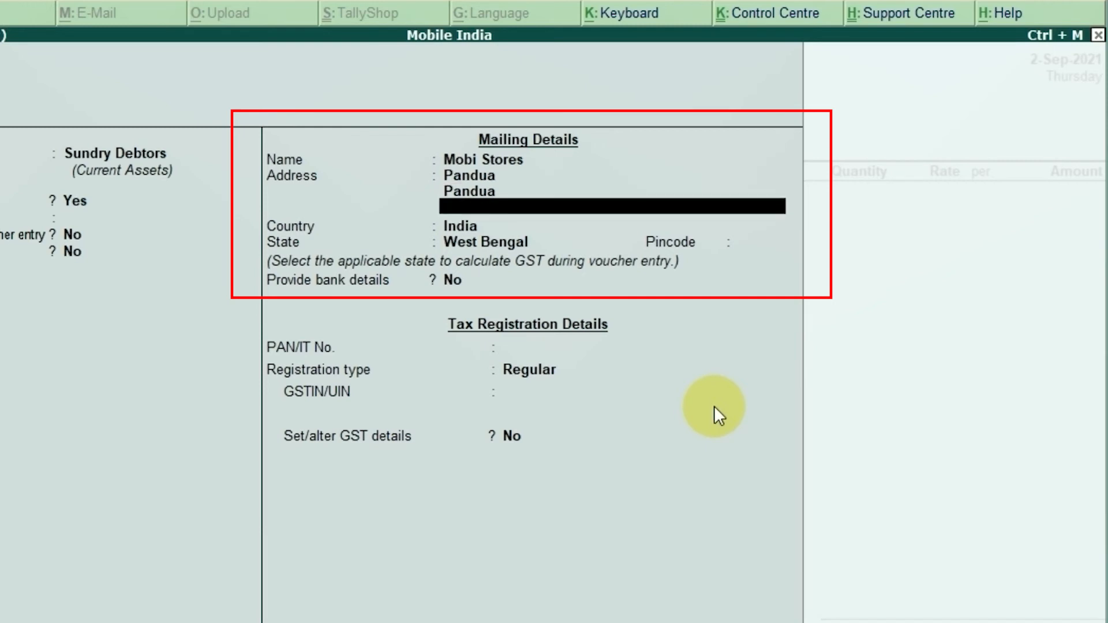
pyautogui.write('Hooghly')
pyautogui.press('Return')
pyautogui.press('Return')
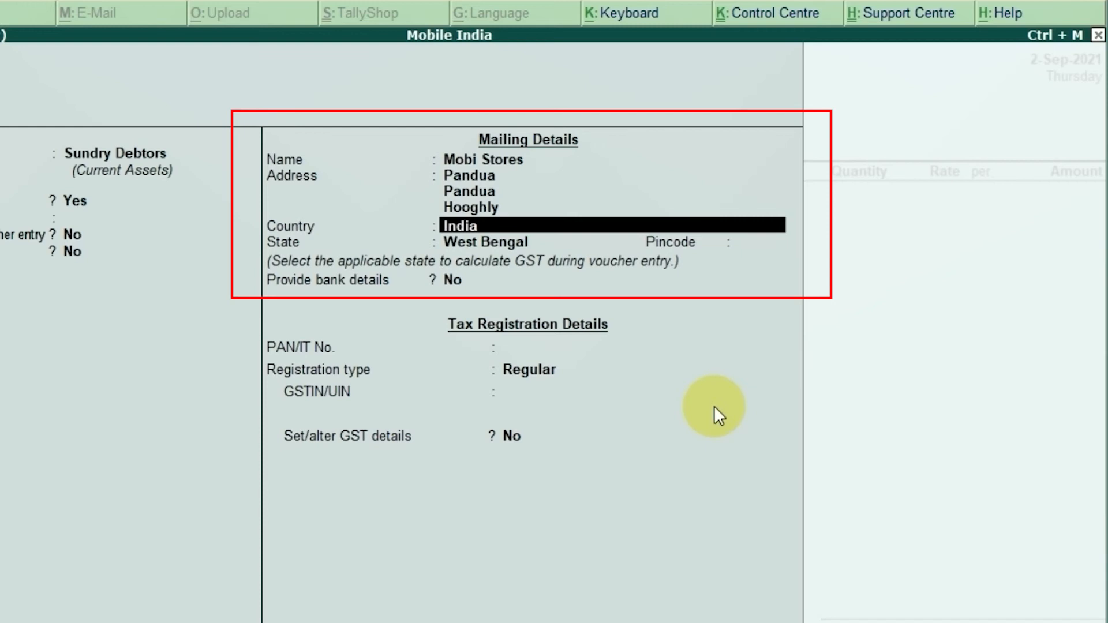
# Step: Accept India and West Bengal, enter the party's pincode, and leave bank details at No and the PAN/IT number blank
pyautogui.press('Return')
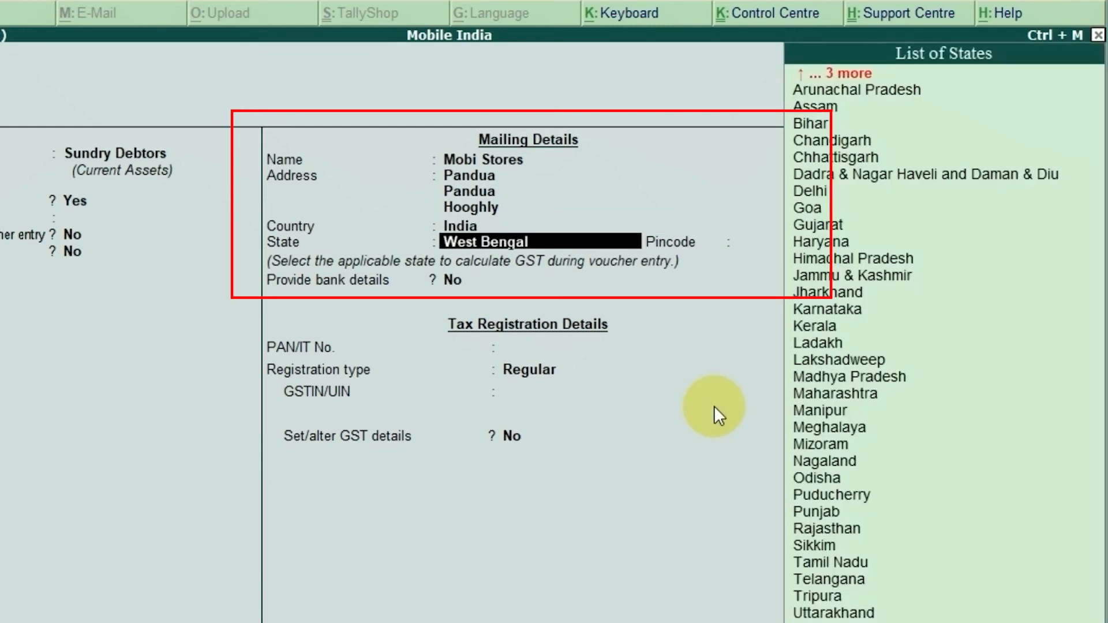
pyautogui.press('Return')
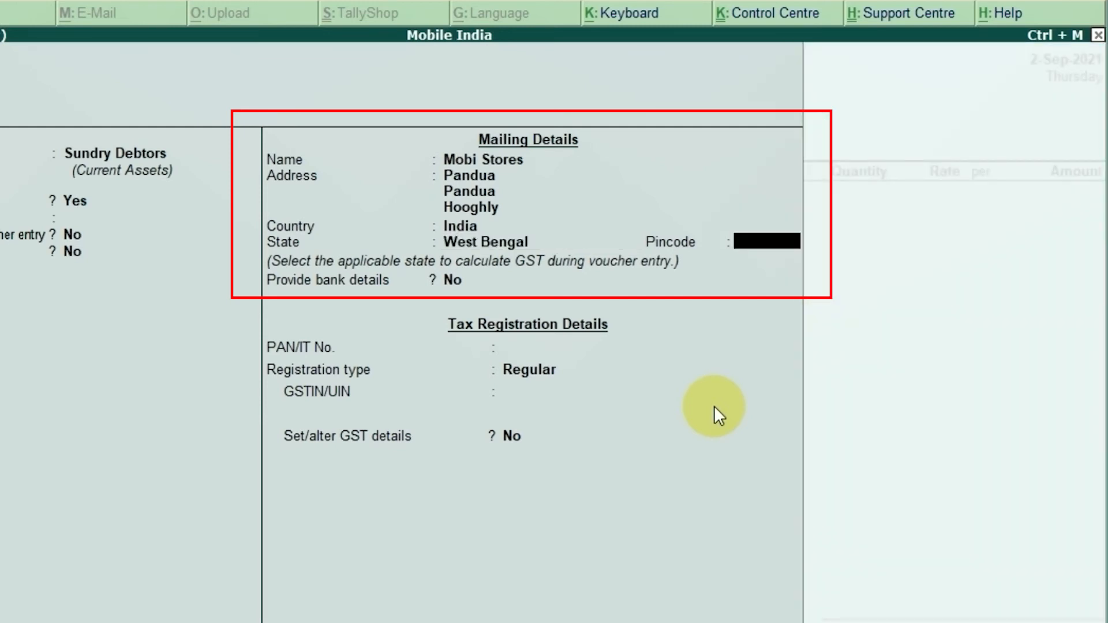
pyautogui.write('712401')
pyautogui.press('Return')
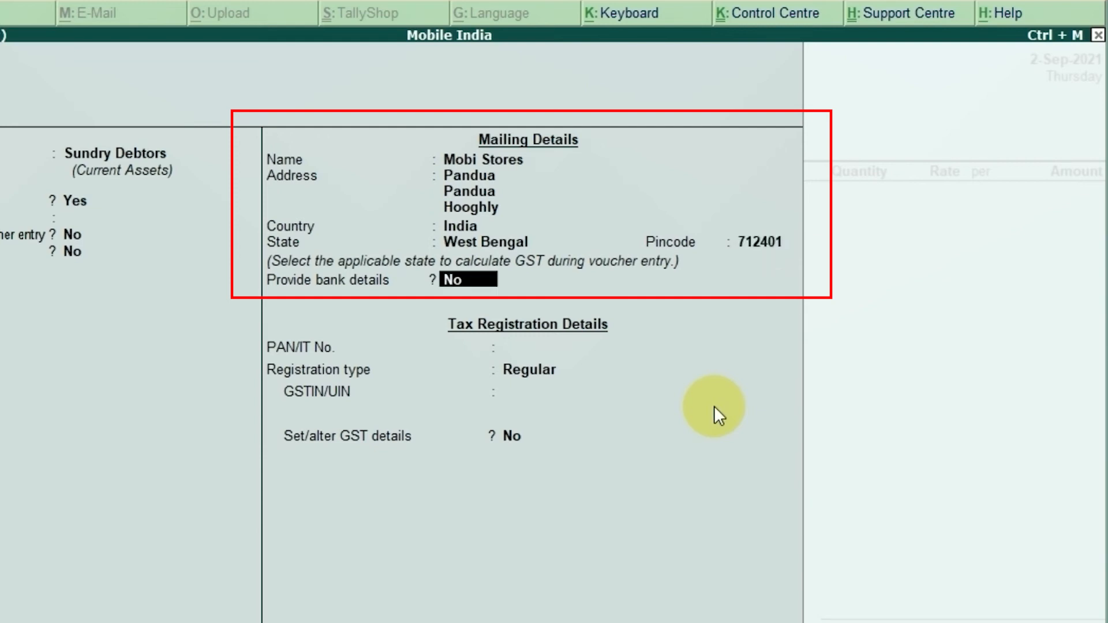
pyautogui.press('Return')
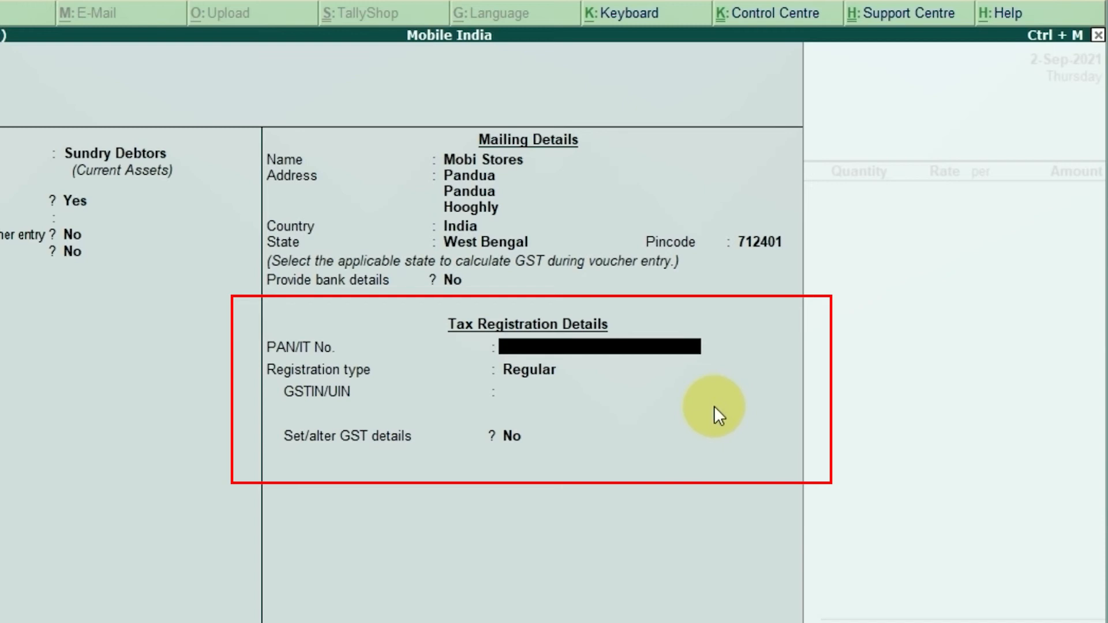
pyautogui.press('Return')
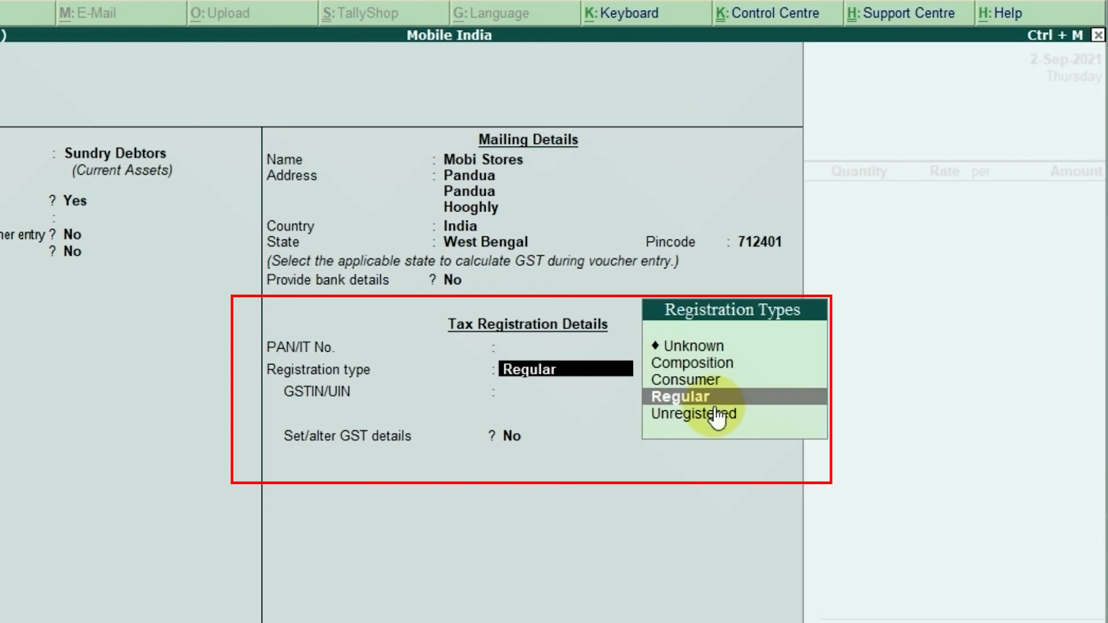
# Step: Review the registration types for the Mobi Stores ledger and keep Regular selected
pyautogui.press('Up')
pyautogui.press('Up')
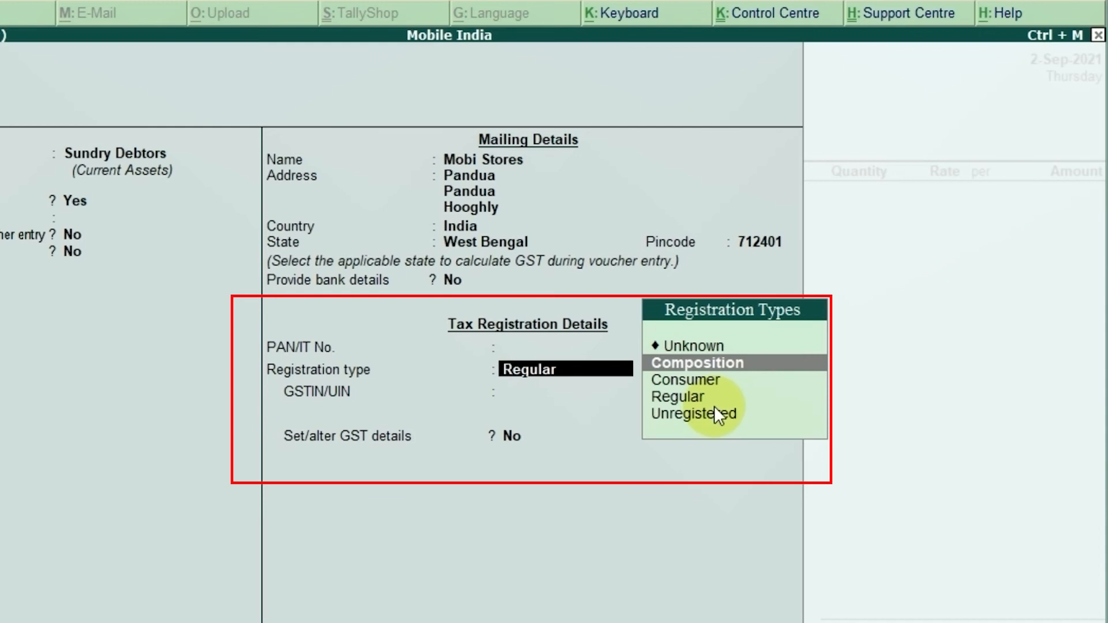
pyautogui.press('Down')
pyautogui.press('Down')
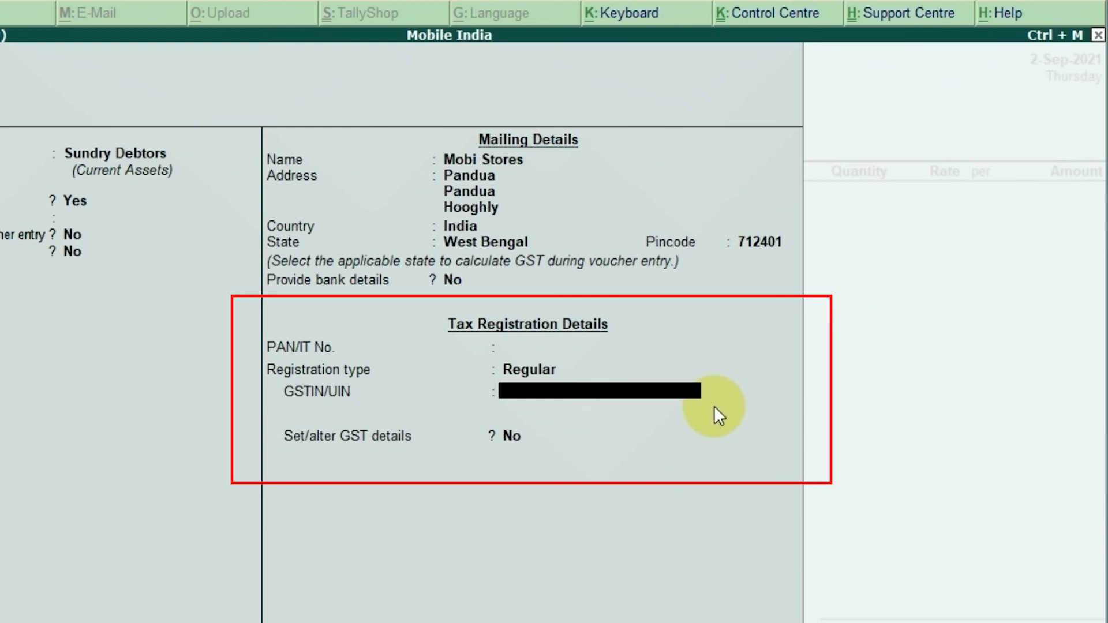
# Step: Copy the party's GSTIN from the PDF invoice into the ledger, keep Set/alter GST details at No, and save the ledger
pyautogui.hotkey('alt', 'Tab')
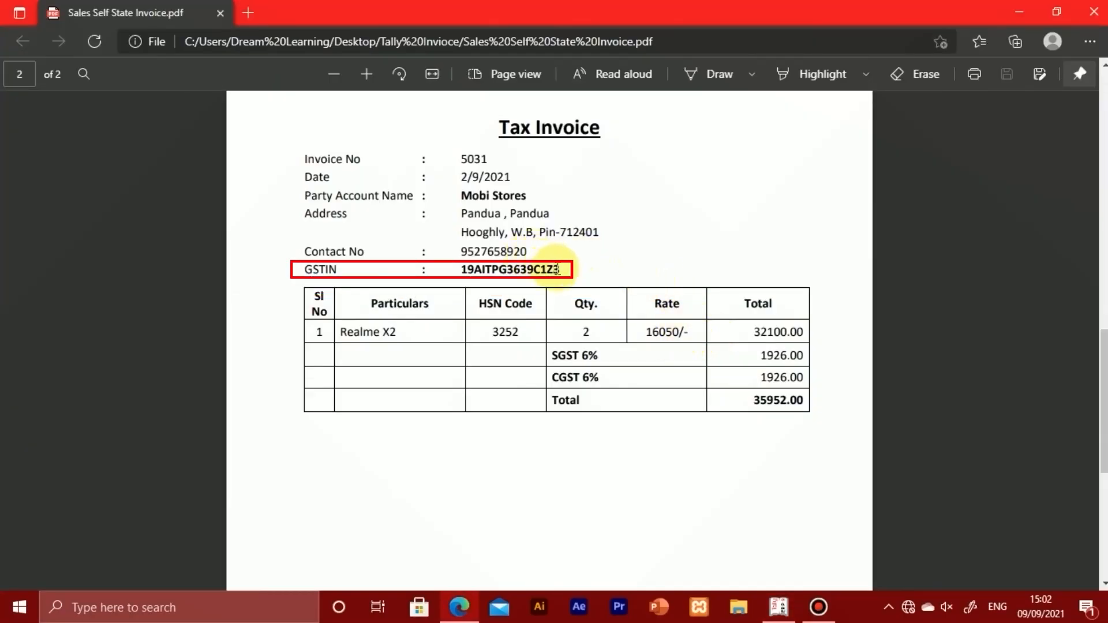
pyautogui.moveTo(558, 269); pyautogui.dragTo(458, 270)
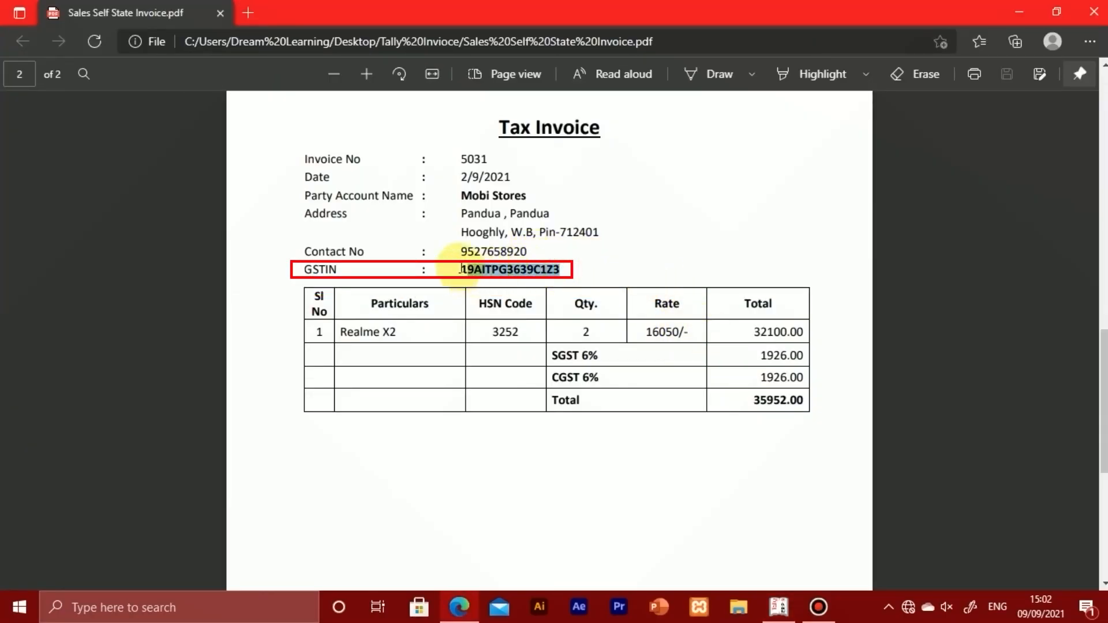
pyautogui.rightClick(518, 276)
pyautogui.click(570, 346)
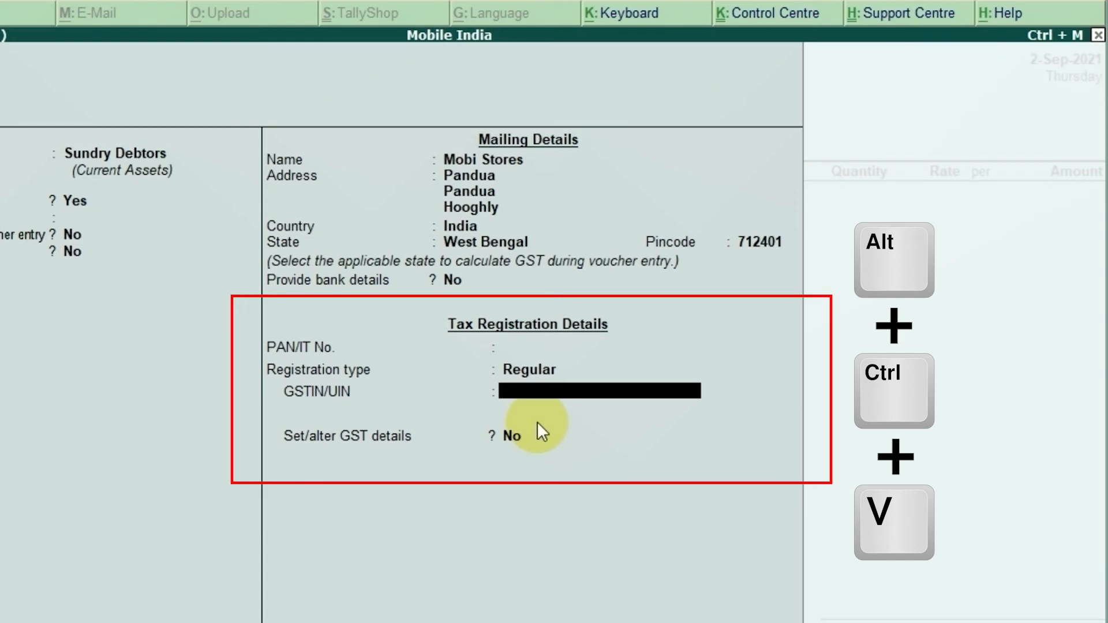
pyautogui.hotkey('ctrl', 'alt', 'v')
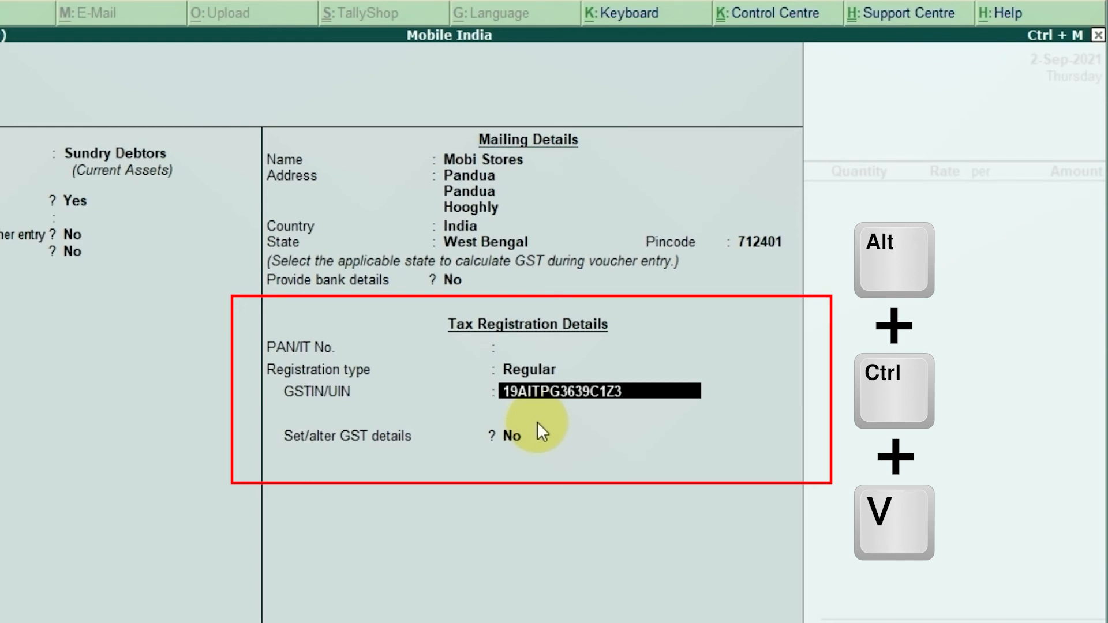
pyautogui.press('Return')
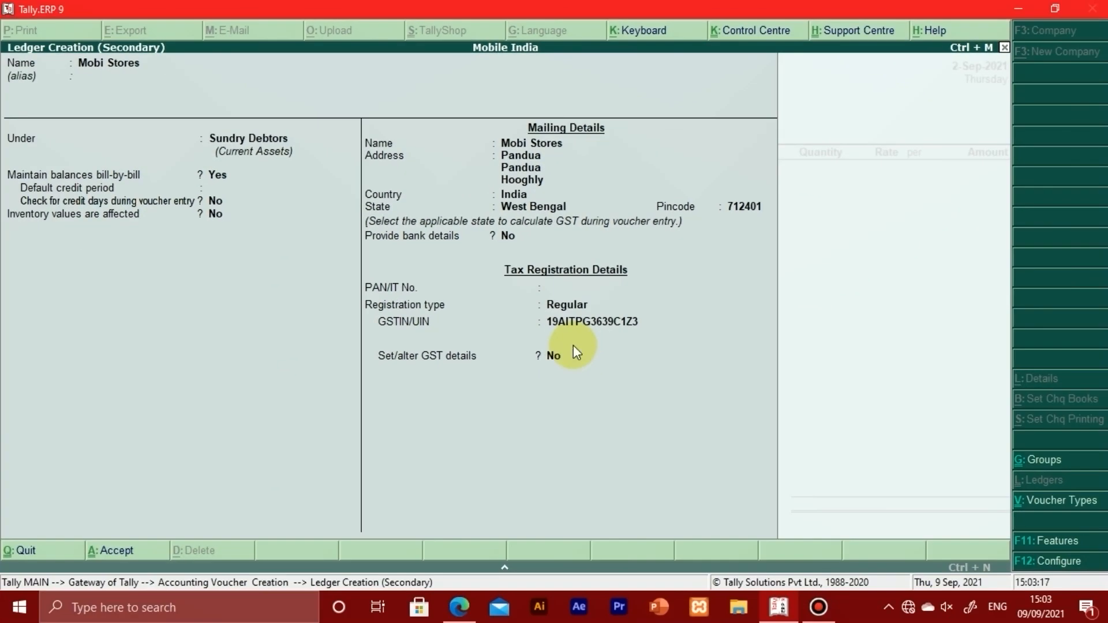
pyautogui.press('Return')
pyautogui.press('Return')
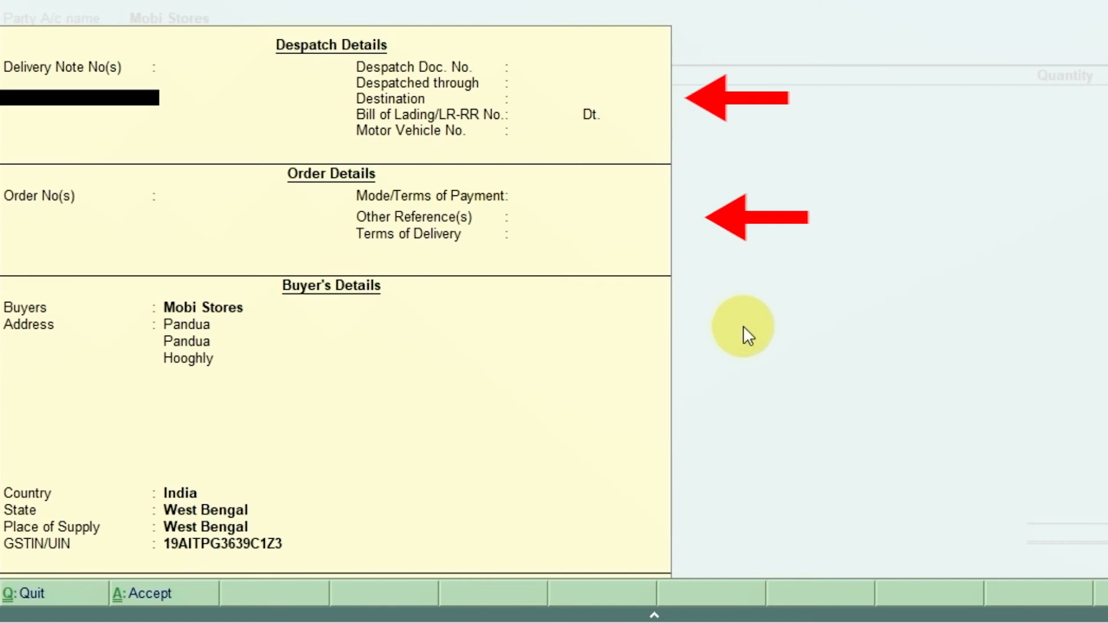
# Step: Leave all despatch and order details blank for the Mobi Stores sale
pyautogui.press('Return')
pyautogui.press('Return')
pyautogui.press('Return')
pyautogui.press('Return')
pyautogui.press('Return')
pyautogui.press('Return')
pyautogui.press('Return')
pyautogui.press('Return')
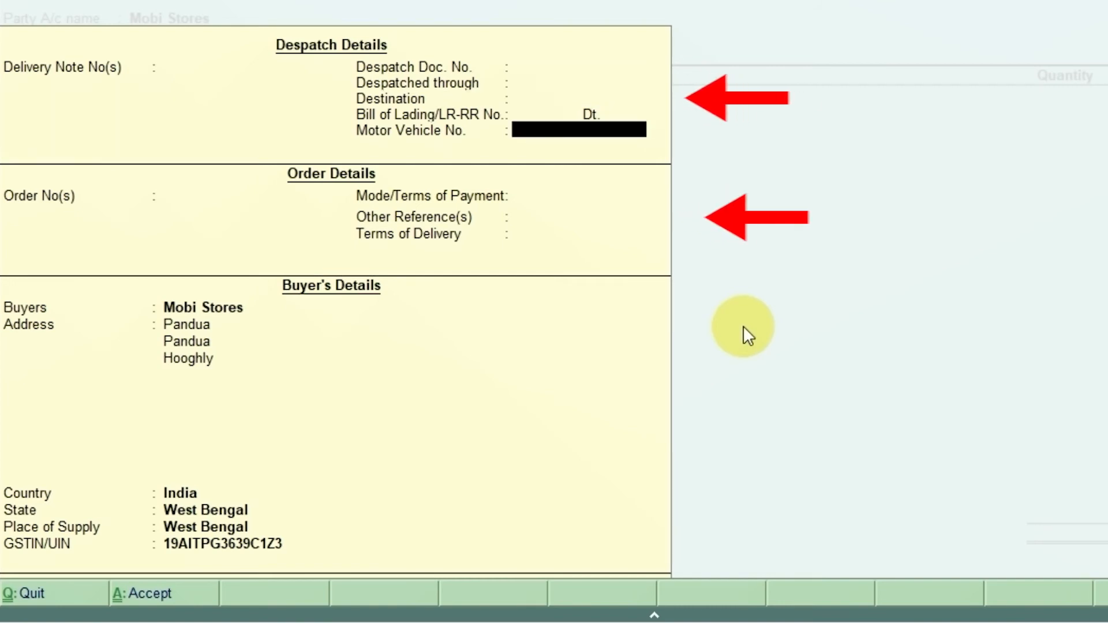
# Step: Accept the buyer's details for Mobi Stores as filled in from the ledger, keeping country India and state West Bengal
pyautogui.press('Return')
pyautogui.press('Return')
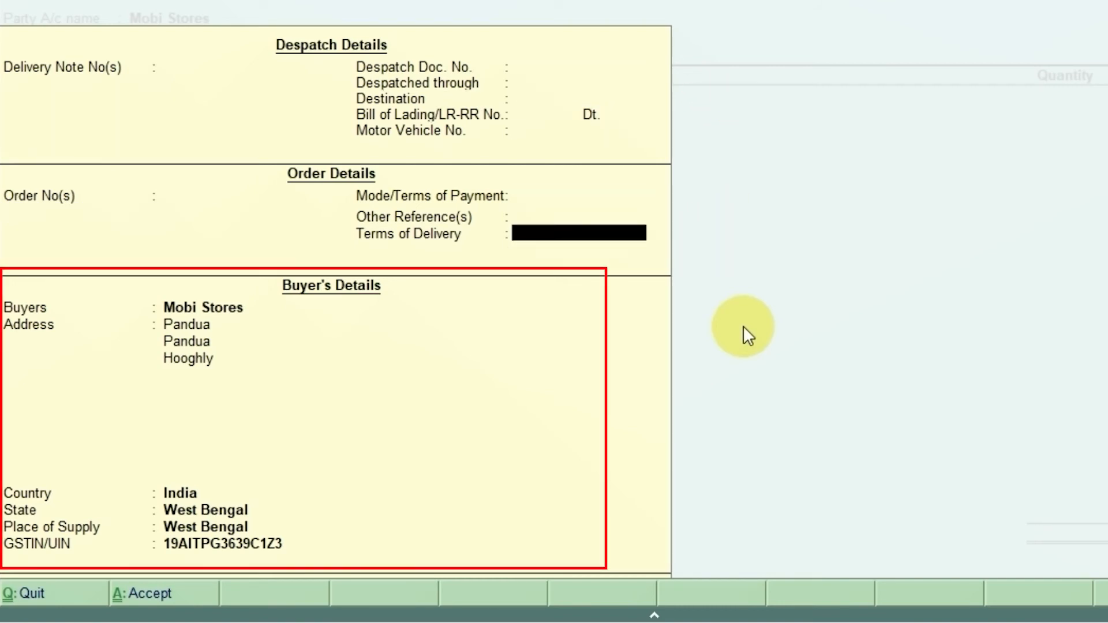
pyautogui.press('Return')
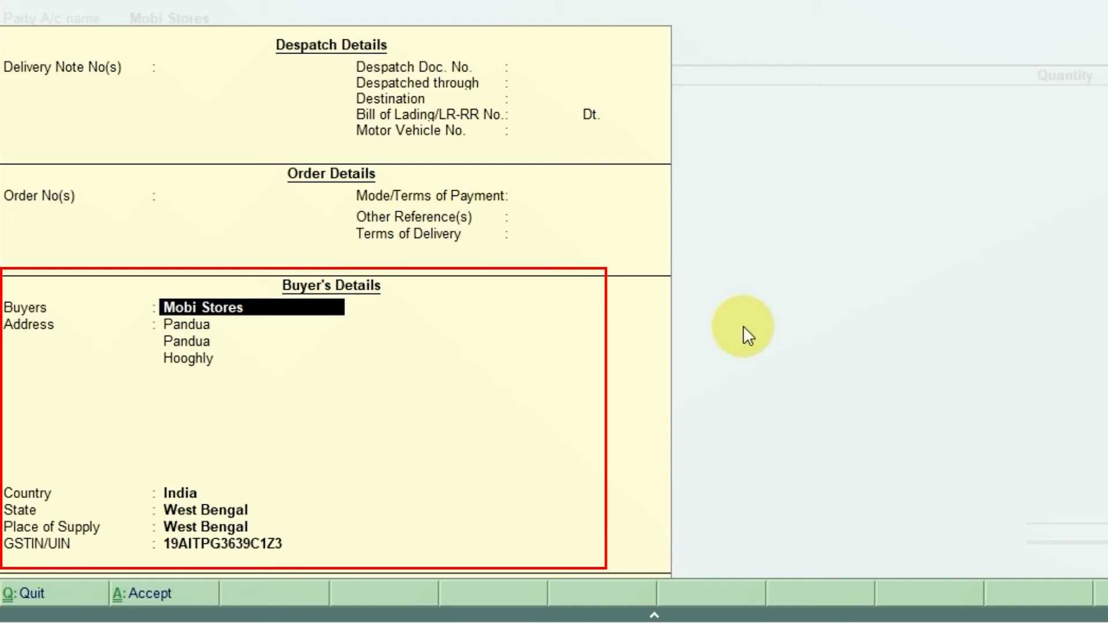
pyautogui.press('Return')
pyautogui.press('Return')
pyautogui.press('Return')
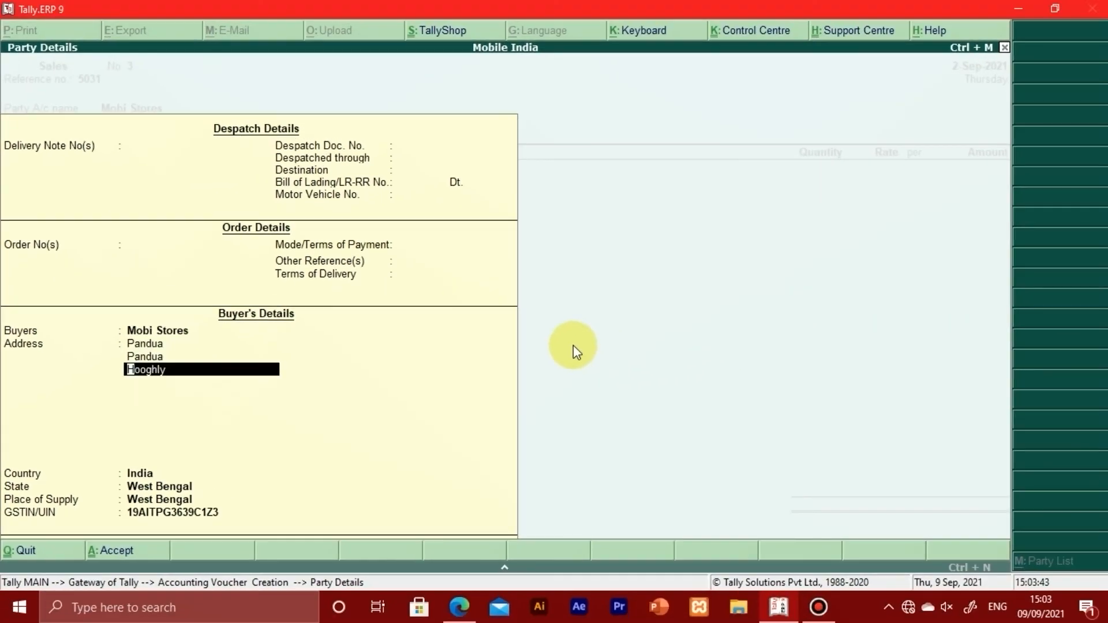
pyautogui.press('Return')
pyautogui.press('Return')
pyautogui.press('Return')
pyautogui.press('Return')
pyautogui.press('Return')
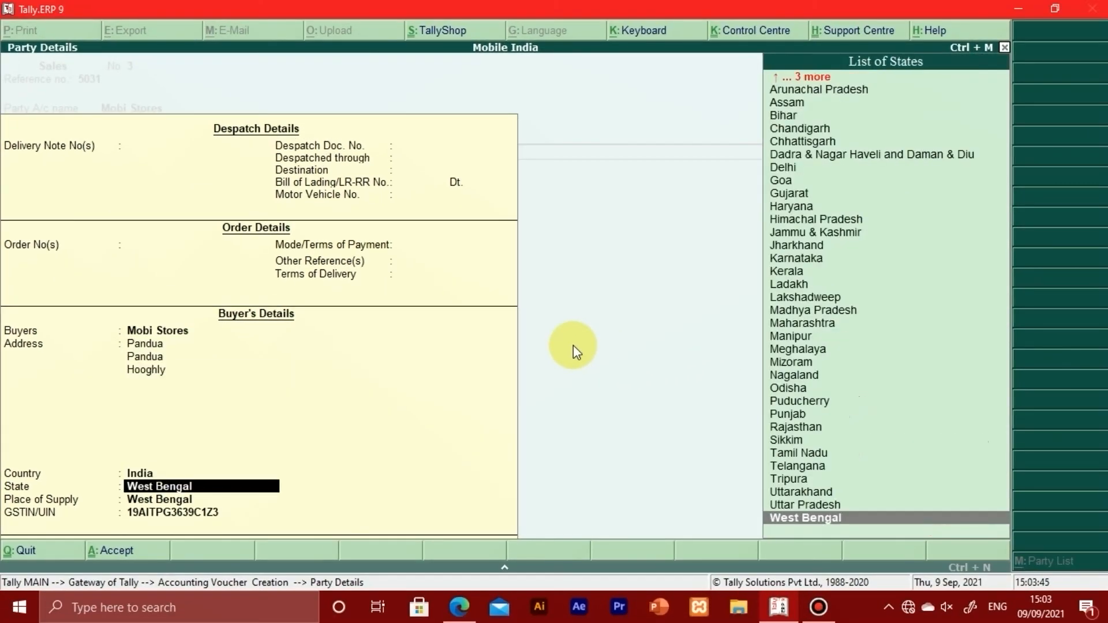
pyautogui.press('Return')
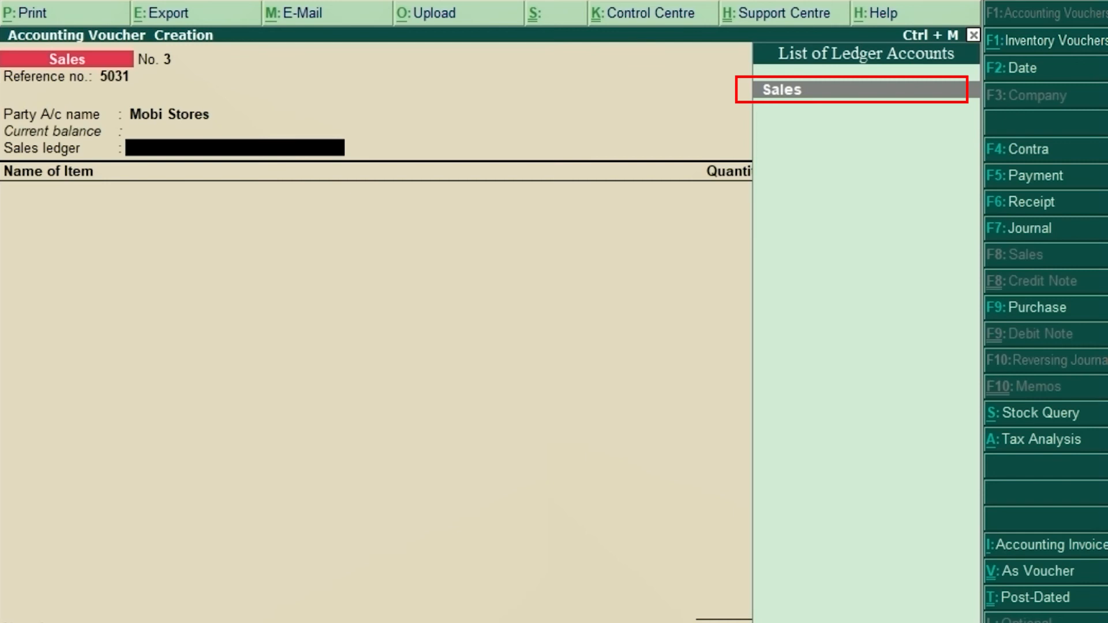
# Step: Choose Sales as the sales ledger and add Realme X2 as the stock item
pyautogui.press('Return')
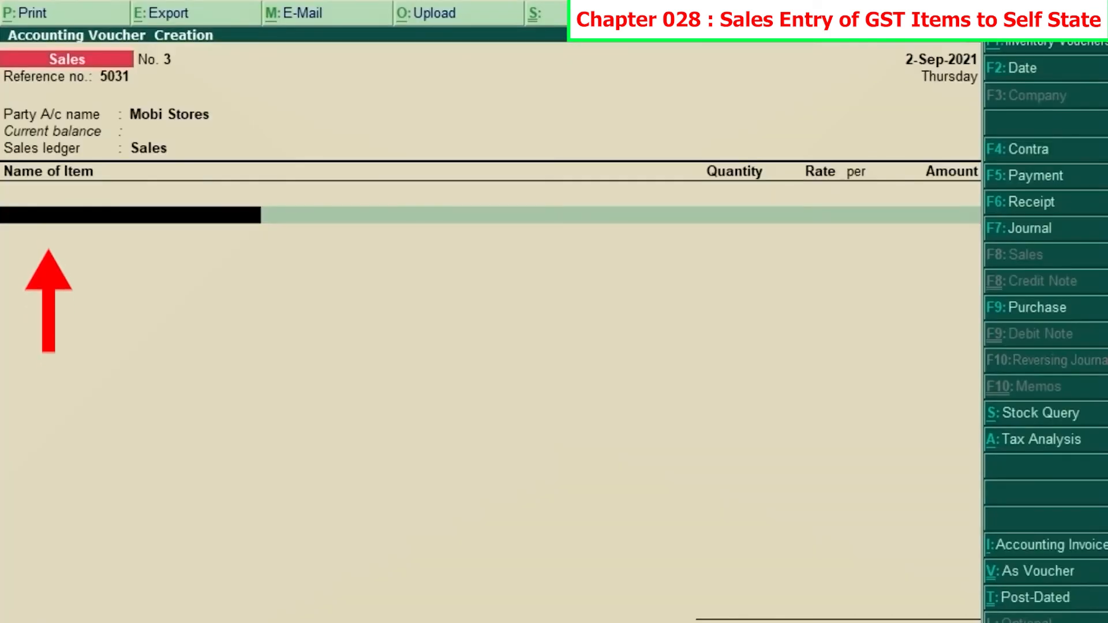
pyautogui.write('Rea')
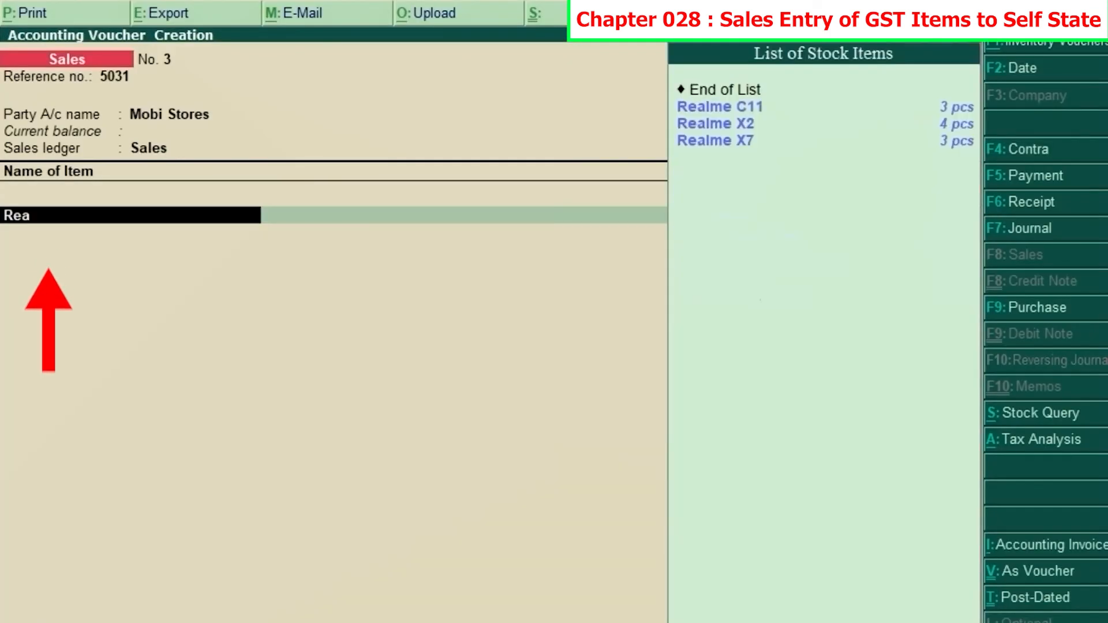
pyautogui.write('lme')
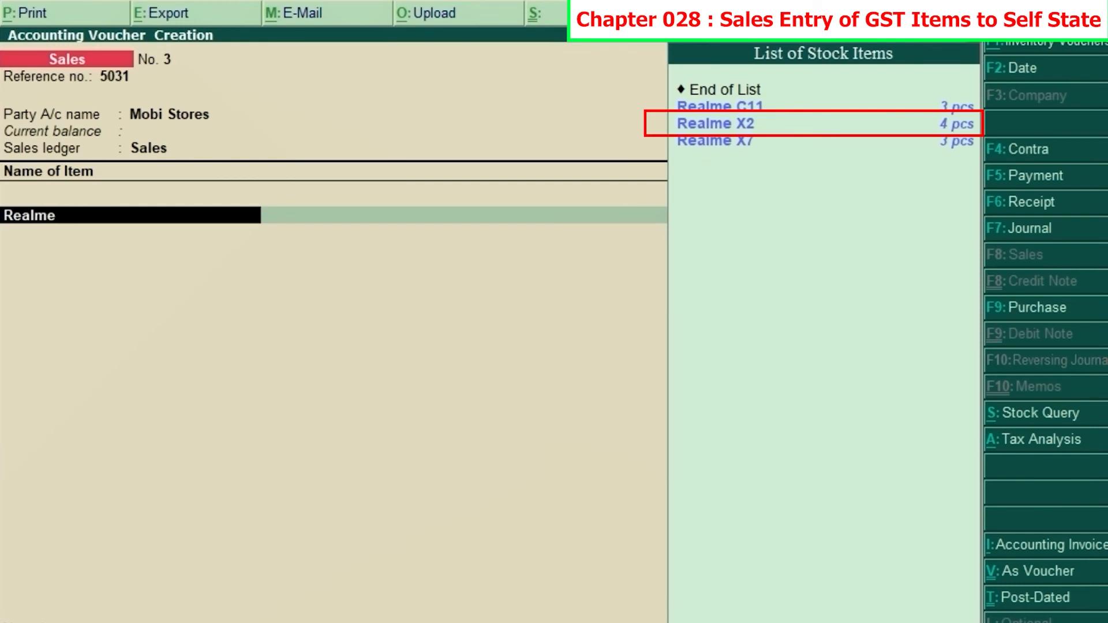
pyautogui.press('Down')
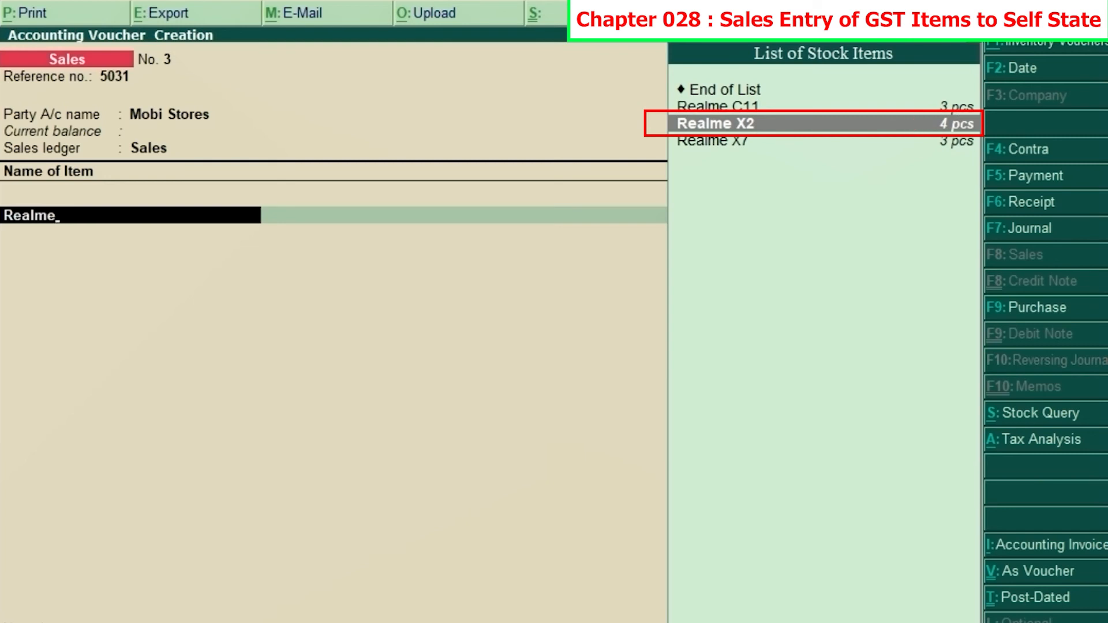
pyautogui.press('Return')
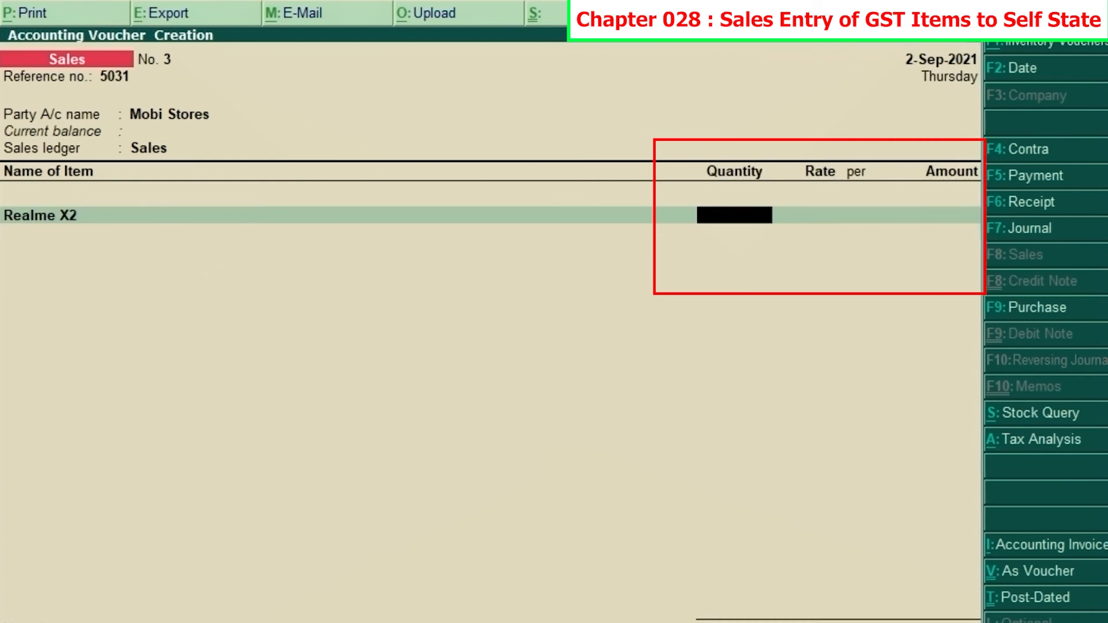
# Step: Enter the Realme X2 quantity of 2 pcs and rate of 16050 from the invoice, accepting the calculated amount
pyautogui.hotkey('alt', 'Tab')
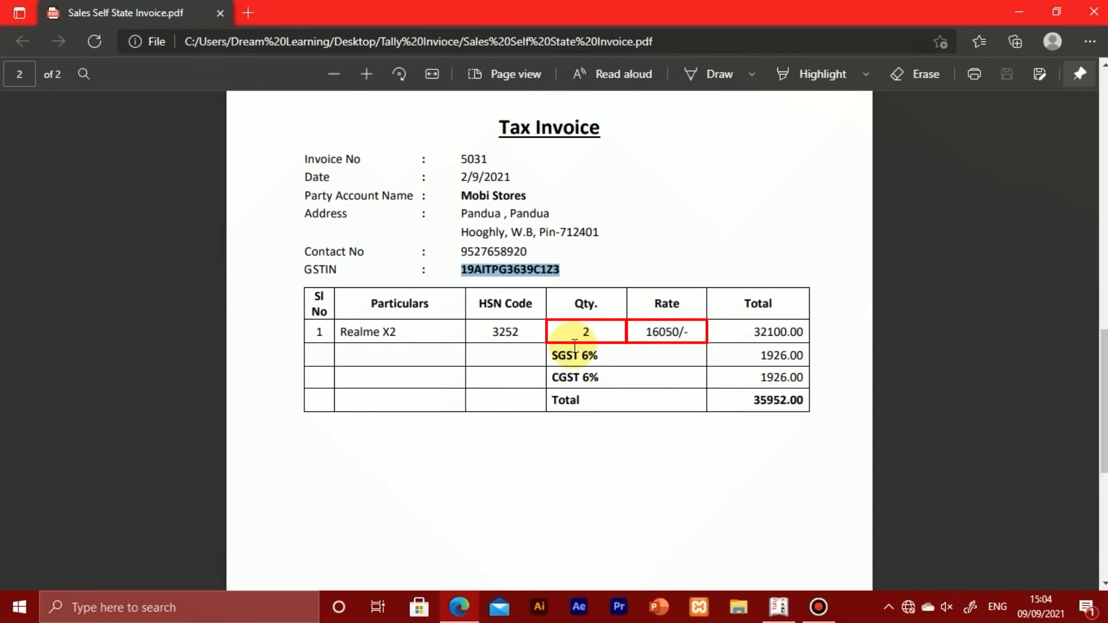
pyautogui.hotkey('alt', 'Tab')
pyautogui.write('2')
pyautogui.press('Return')
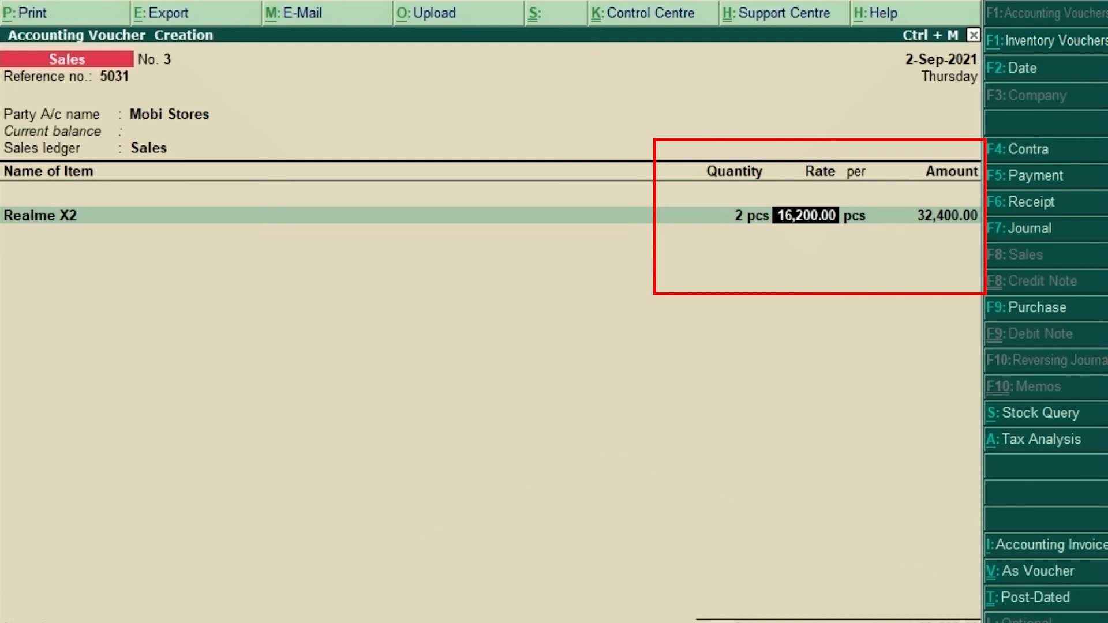
pyautogui.write('16050')
pyautogui.press('Return')
pyautogui.press('Return')
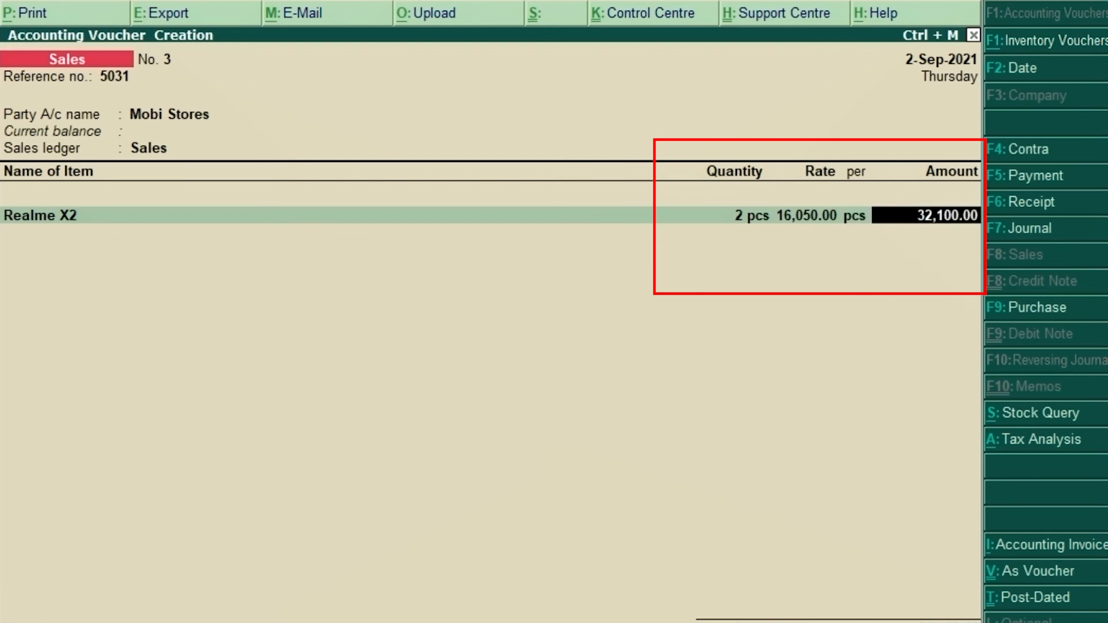
pyautogui.press('Return')
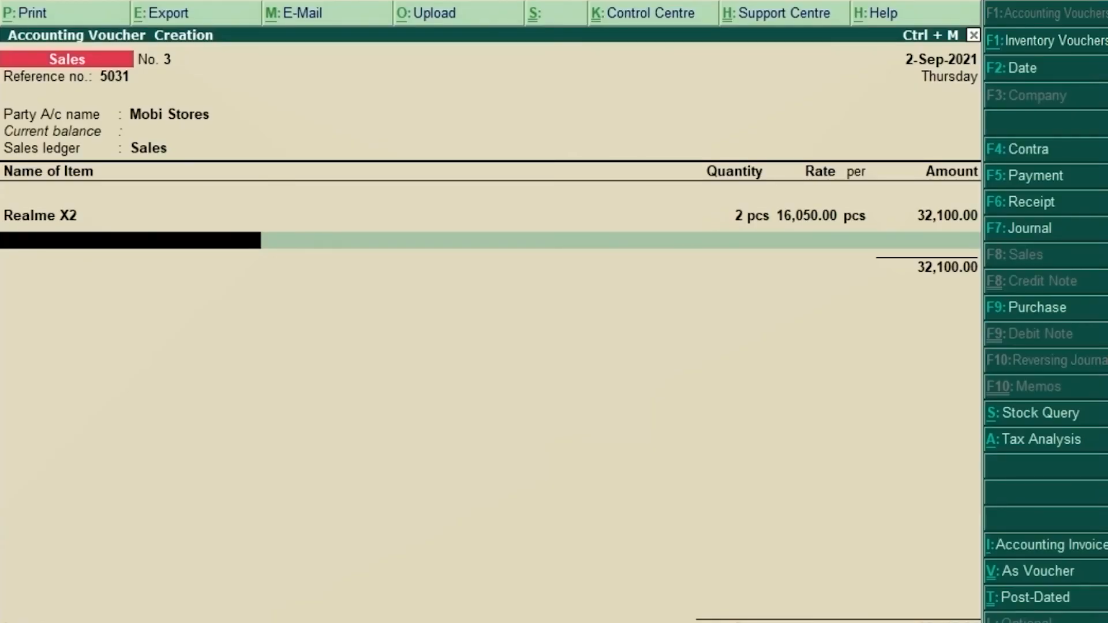
# Step: End the item list and add the Sgst and Cgst ledgers with their automatically calculated amounts
pyautogui.press('Return')
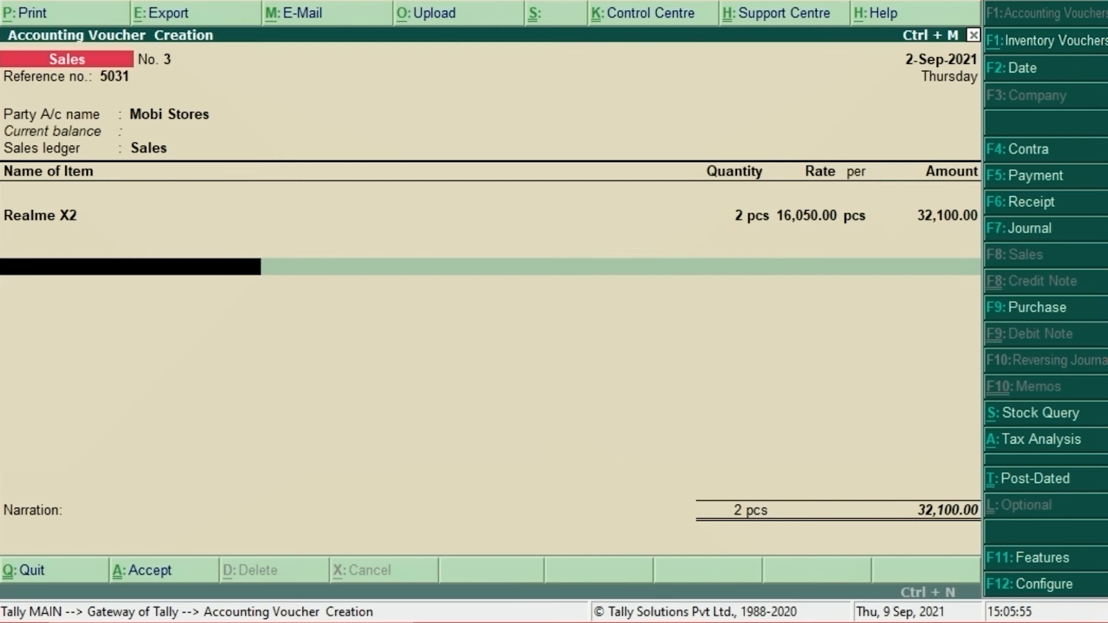
pyautogui.write('Sgst')
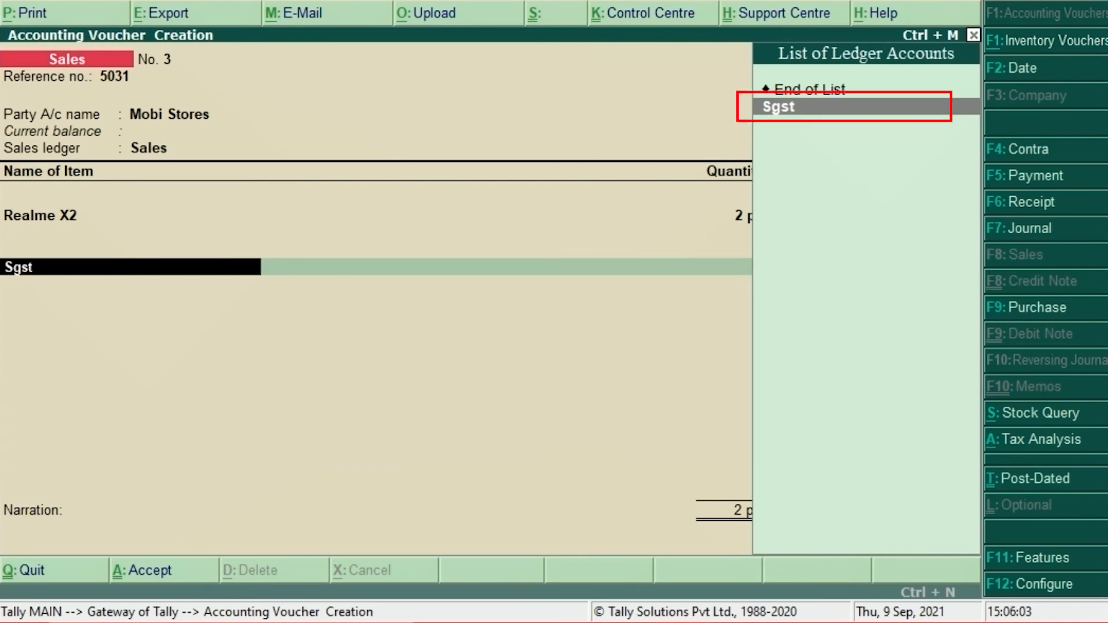
pyautogui.press('Return')
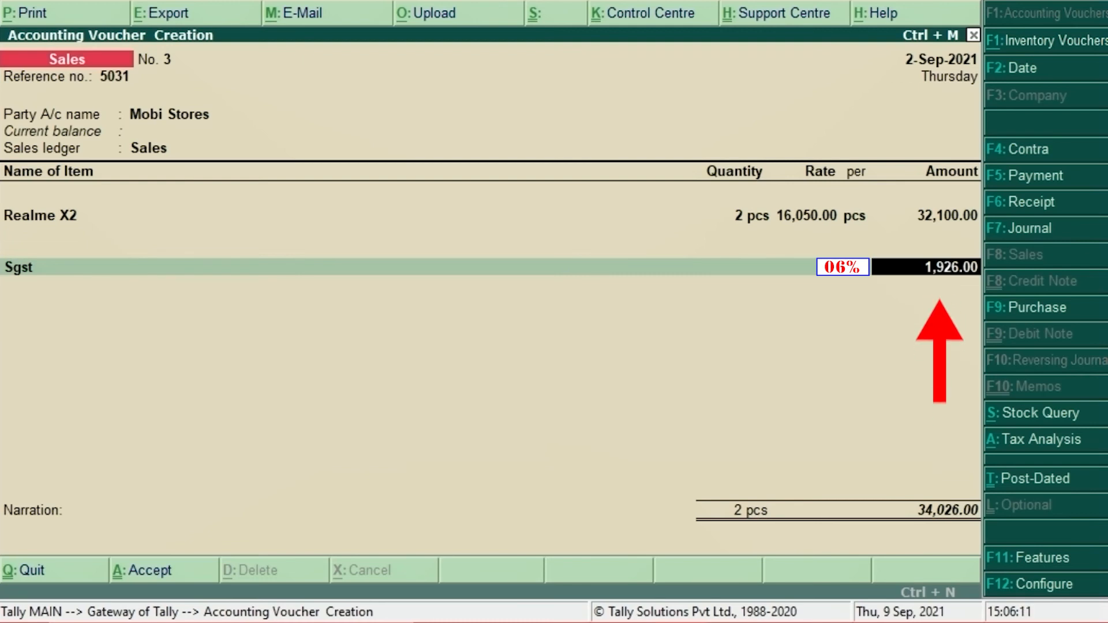
pyautogui.press('Return')
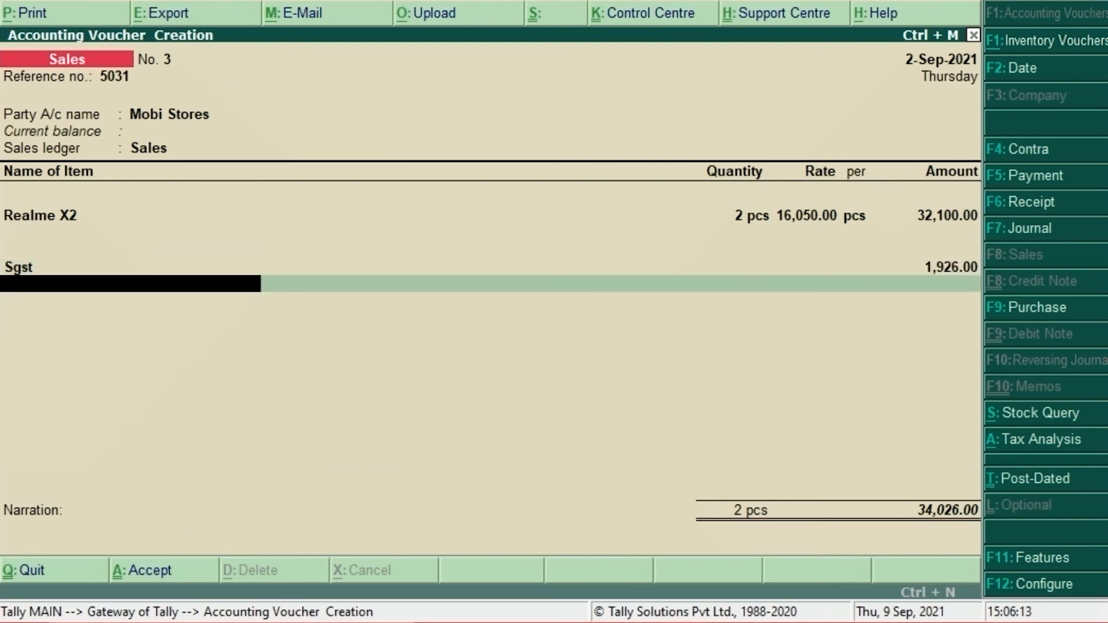
pyautogui.write('Cgst')
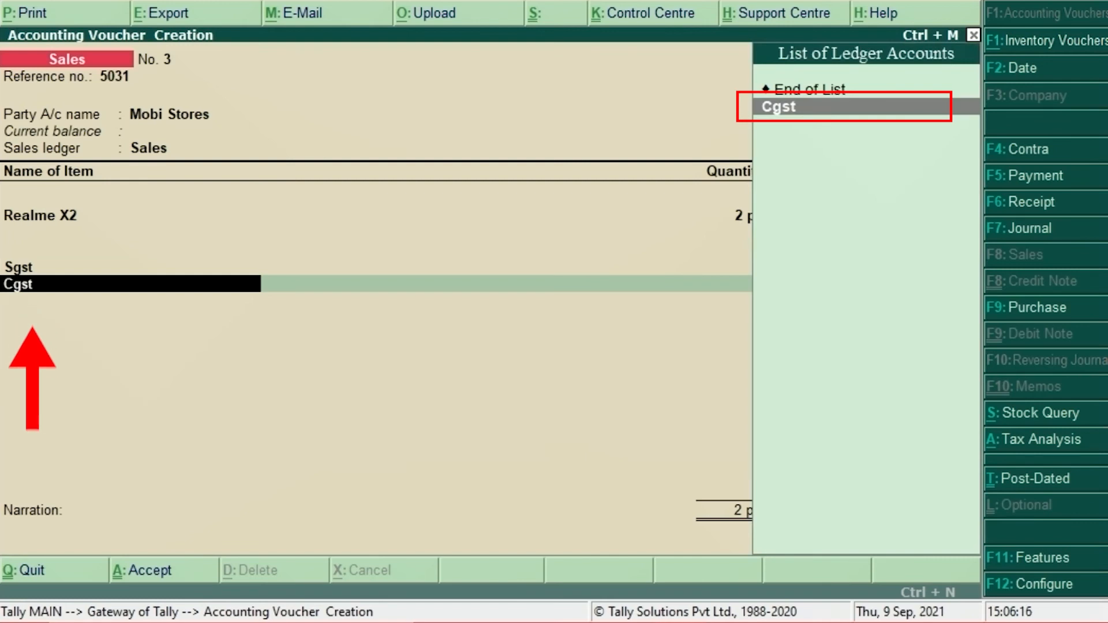
pyautogui.press('Return')
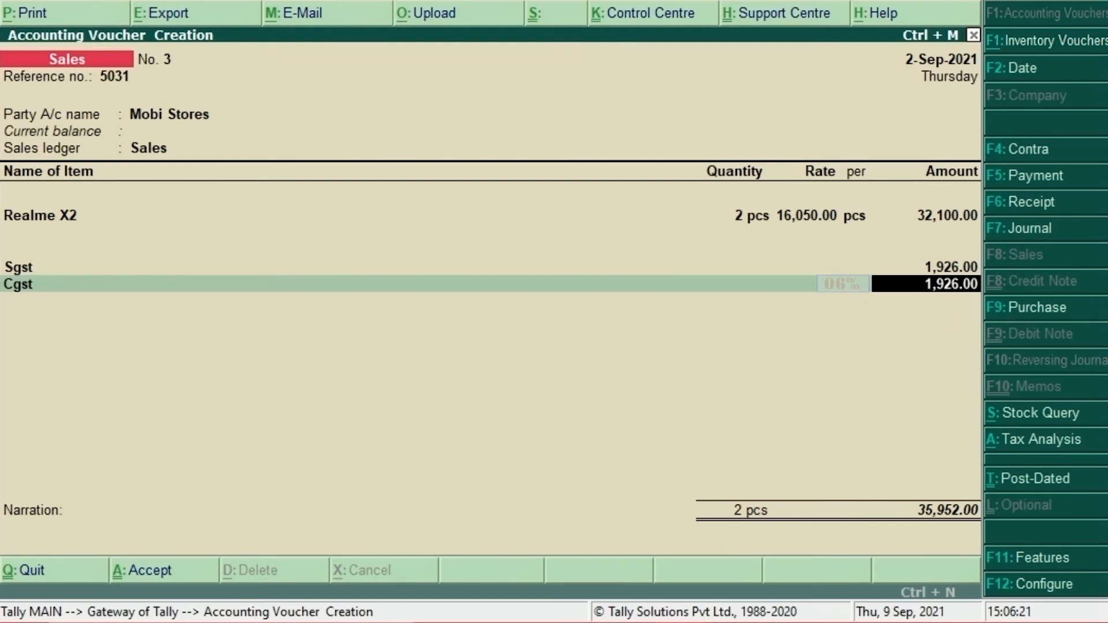
pyautogui.press('Return')
pyautogui.press('Return')
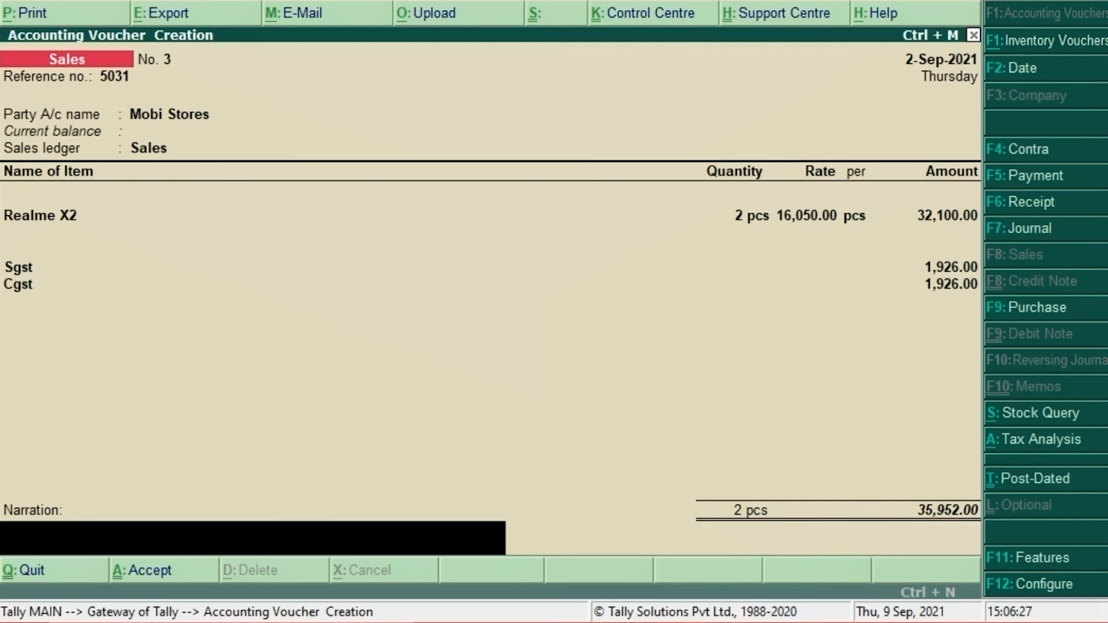
# Step: Add the narration "Being the goods sold in credit" and save the sales voucher
pyautogui.write('Being the g')
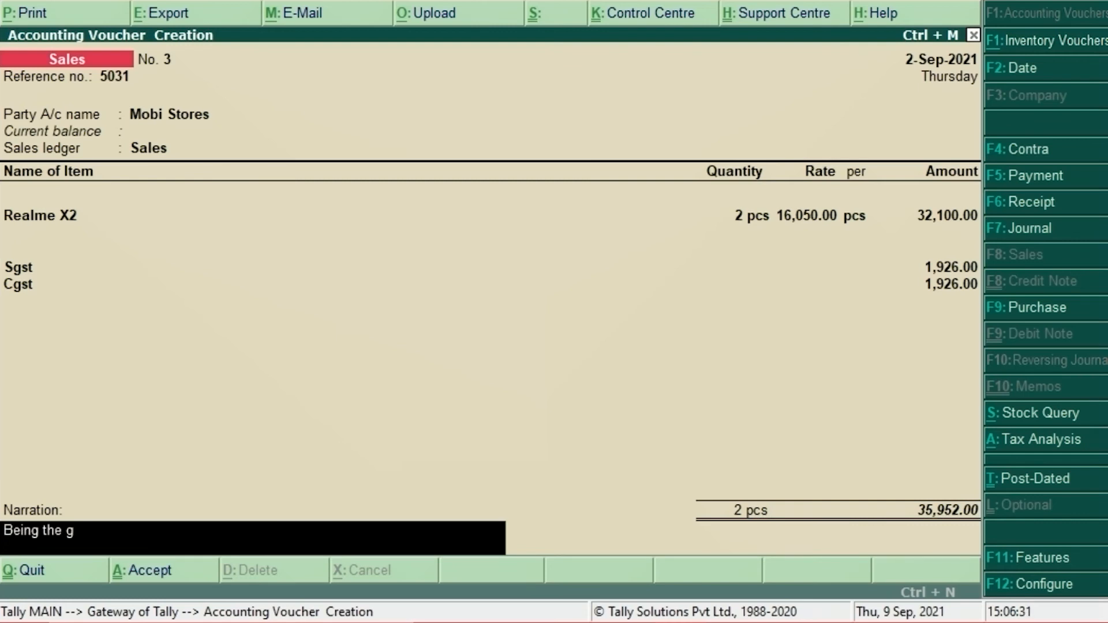
pyautogui.write('oods sold in credit')
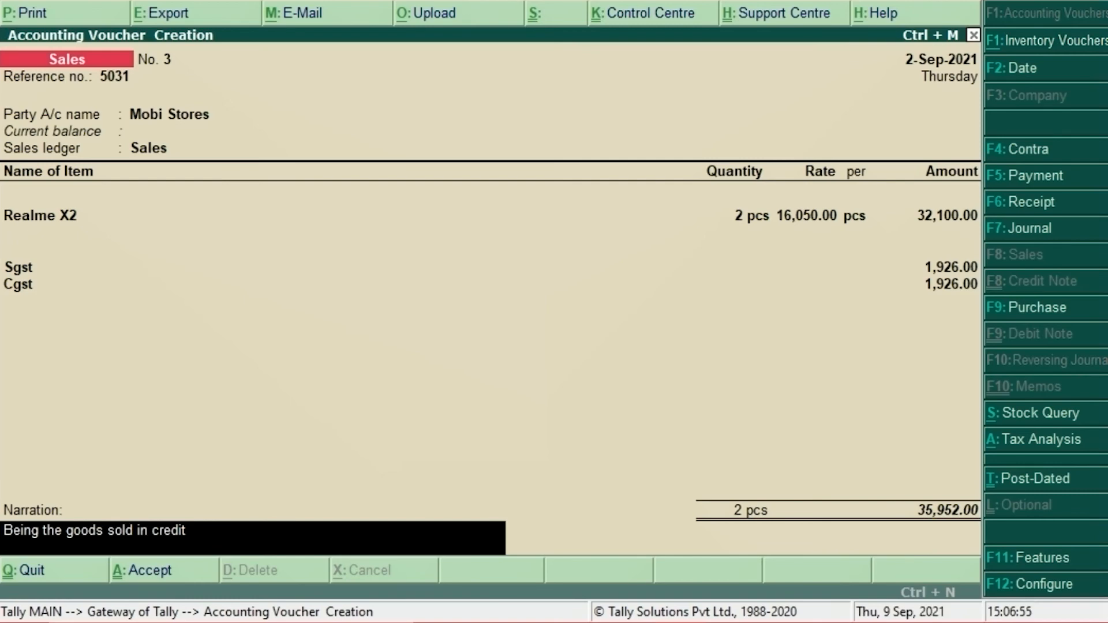
pyautogui.press('Return')
pyautogui.press('Return')
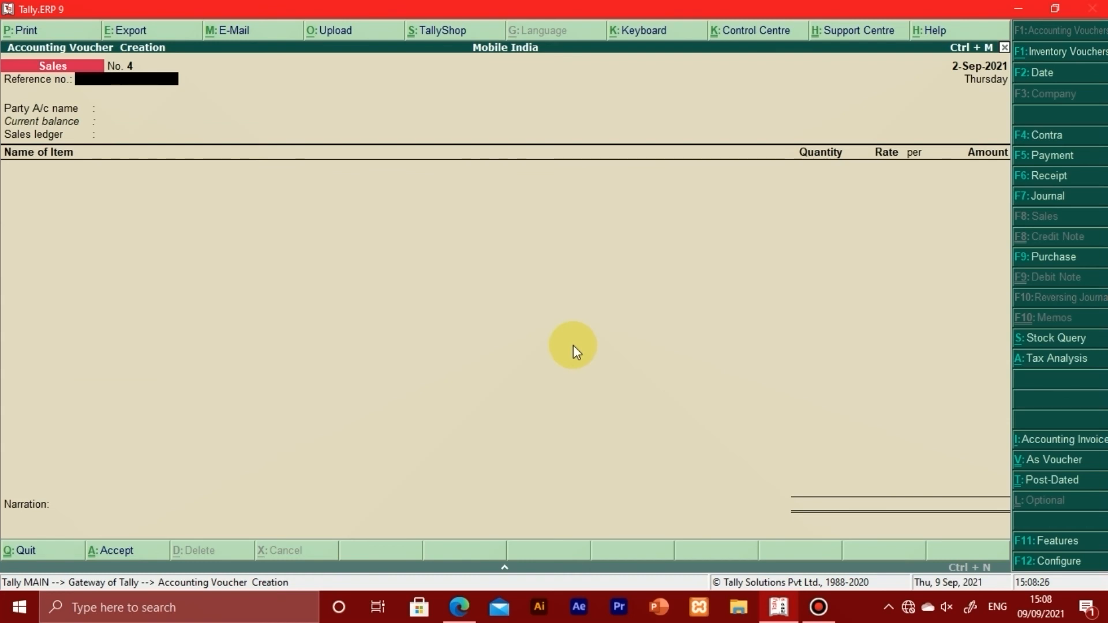
# Step: Leave voucher creation and open the Sales Register among the account books
pyautogui.press('Escape')
pyautogui.press('y')
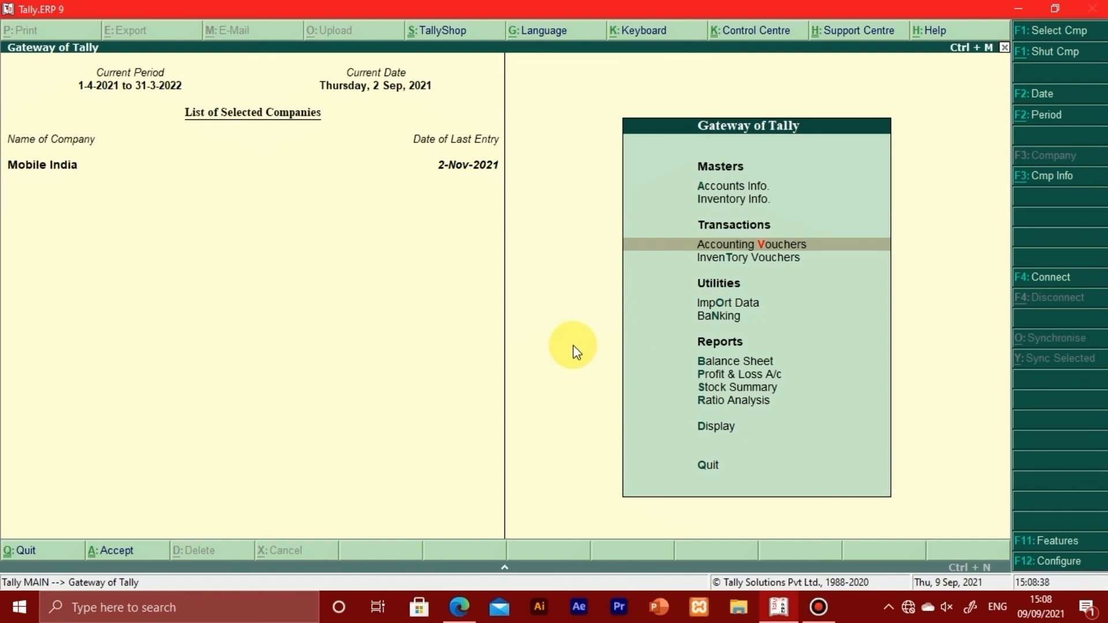
pyautogui.press('d')
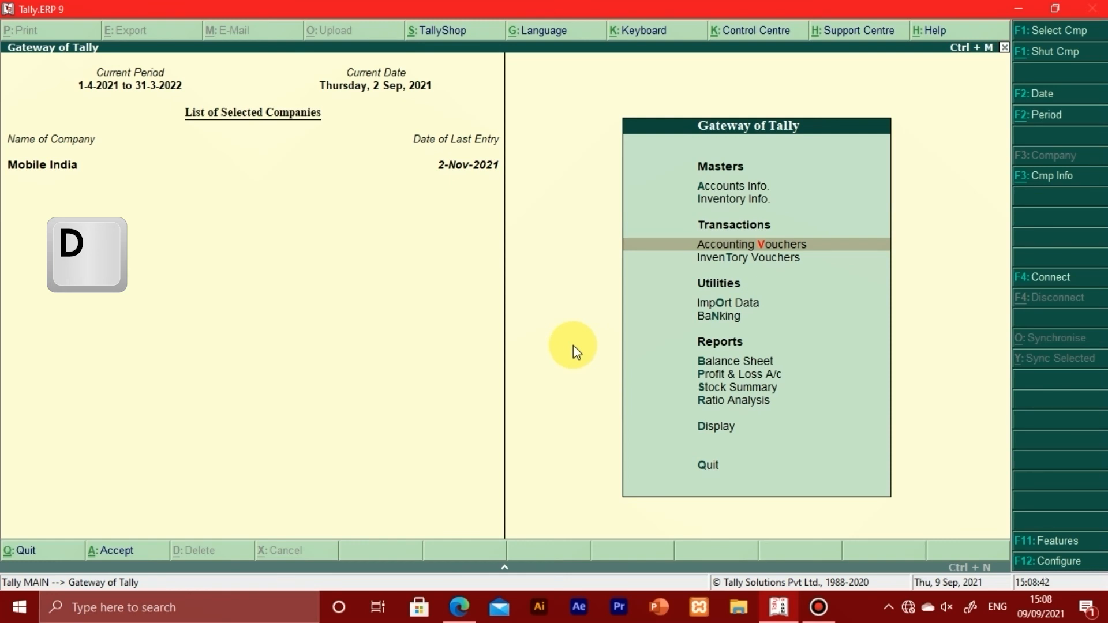
pyautogui.press('d')
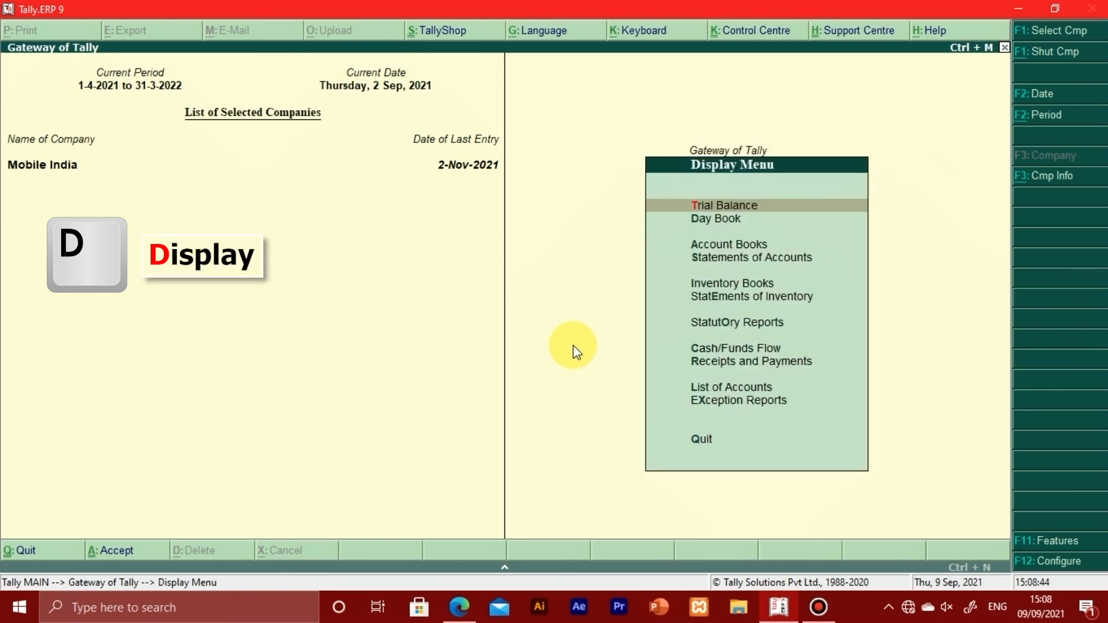
pyautogui.press('a')
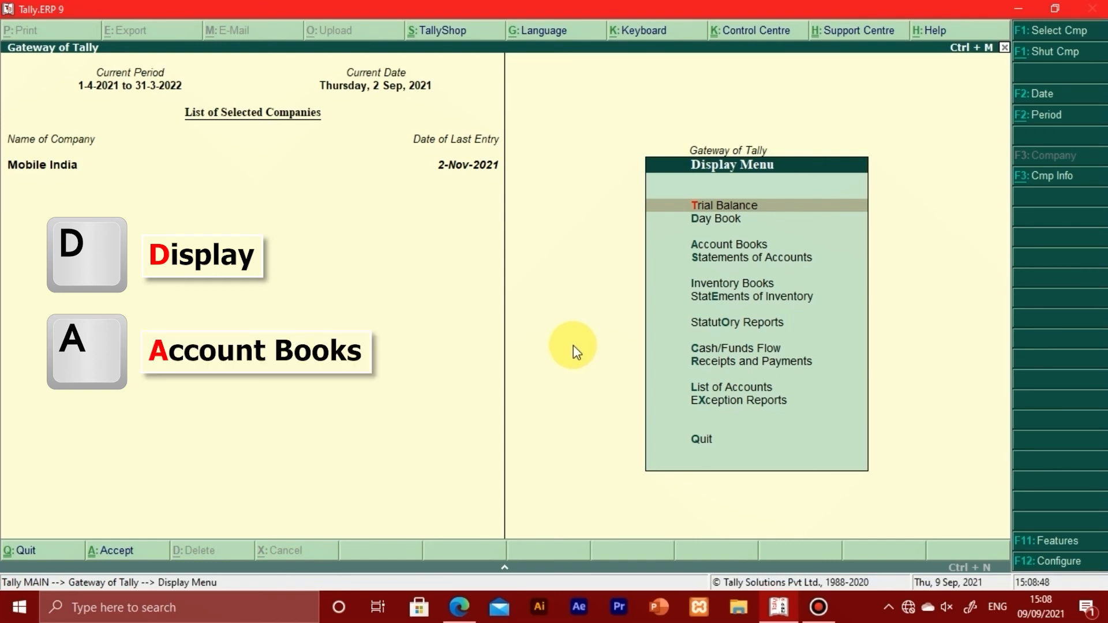
pyautogui.press('a')
pyautogui.press('s')
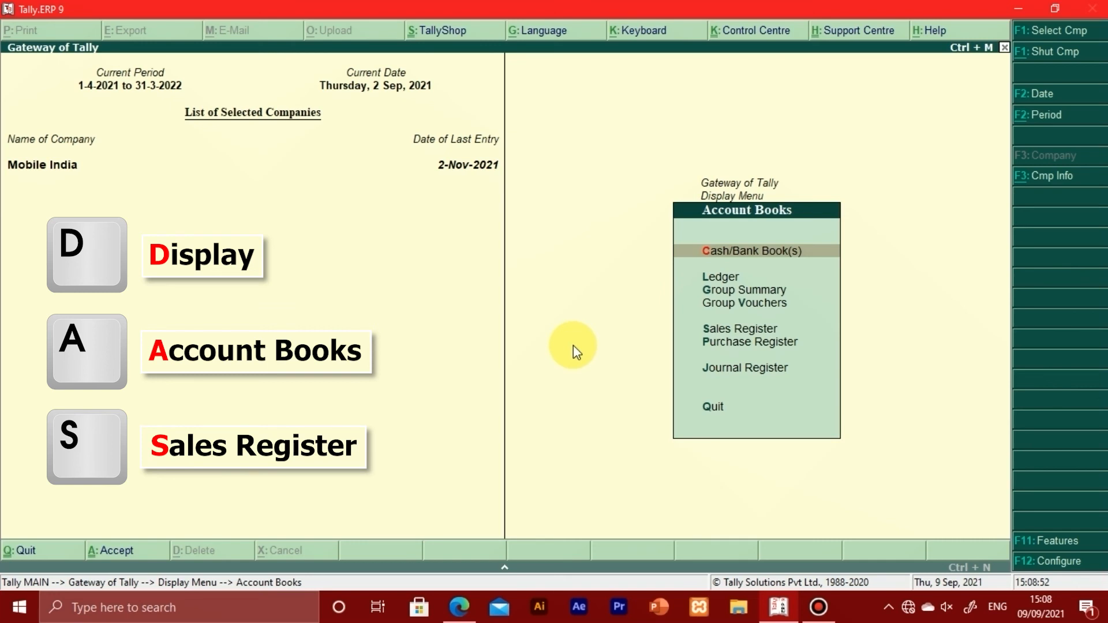
pyautogui.press('s')
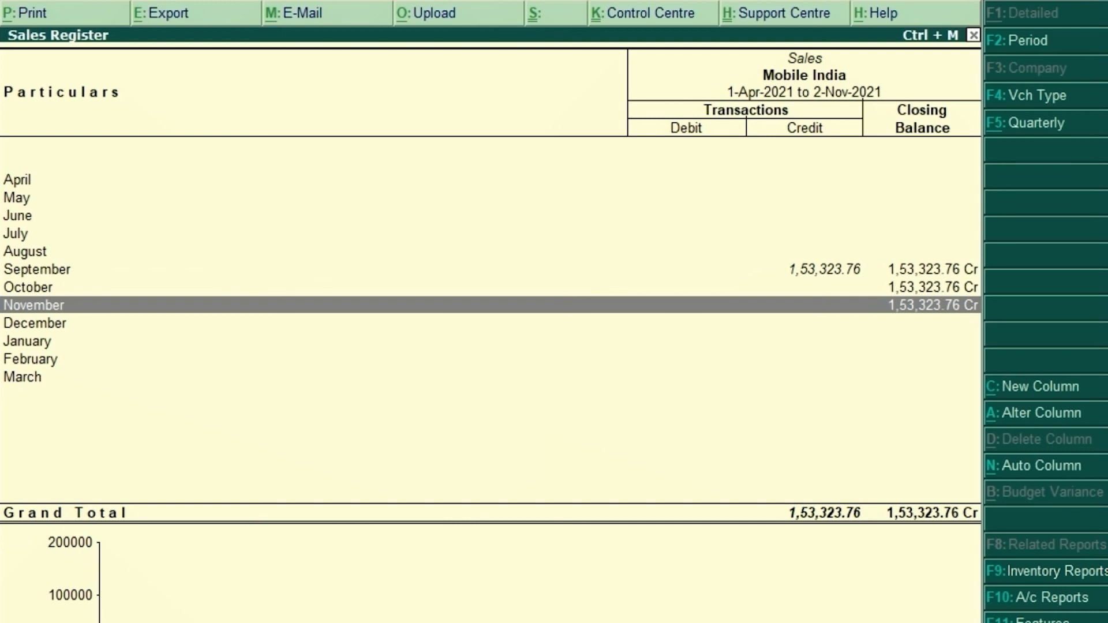
# Step: Open the September list of sales vouchers from the Sales Register
pyautogui.press('Up')
pyautogui.press('Up')
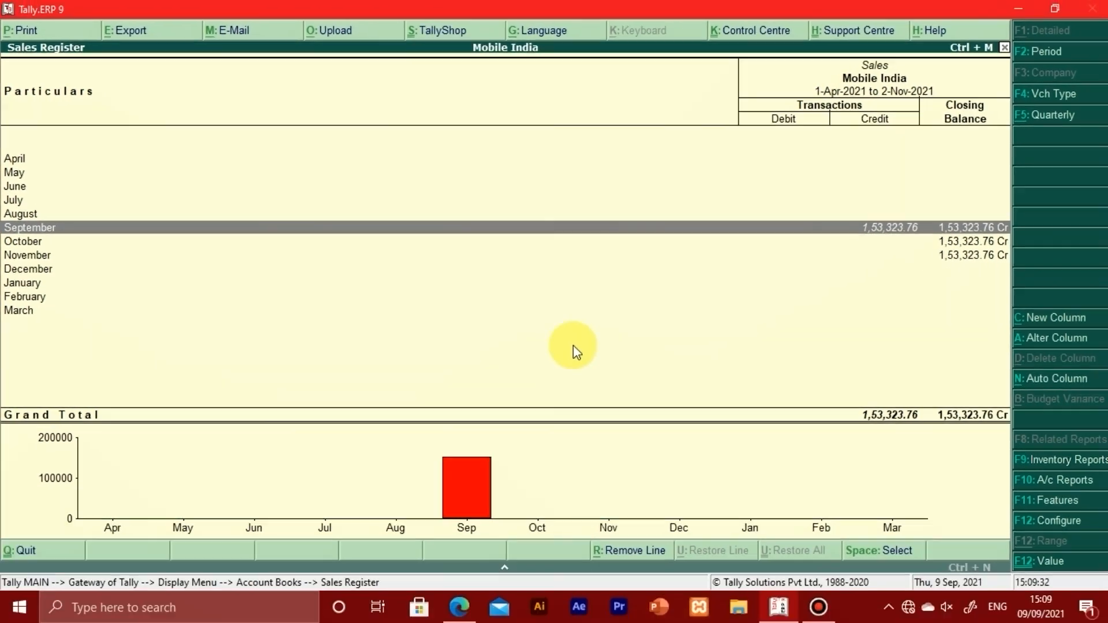
pyautogui.press('Return')
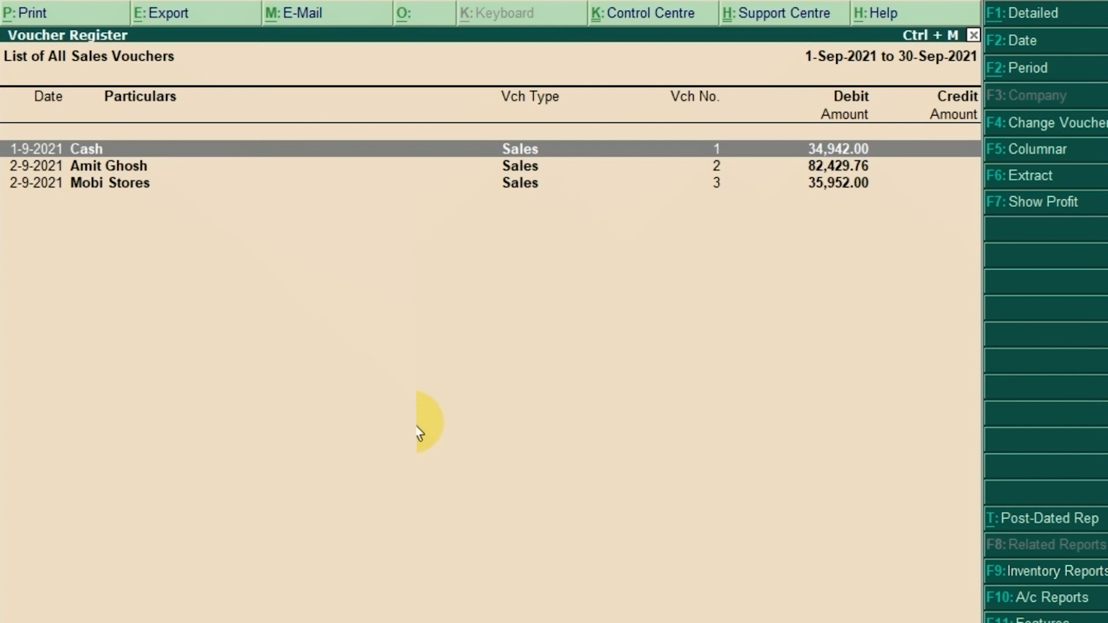
# Step: Look through the listed September sales vouchers and open the Cash sale dated 1-9-2021
pyautogui.press('Down')
pyautogui.press('Down')
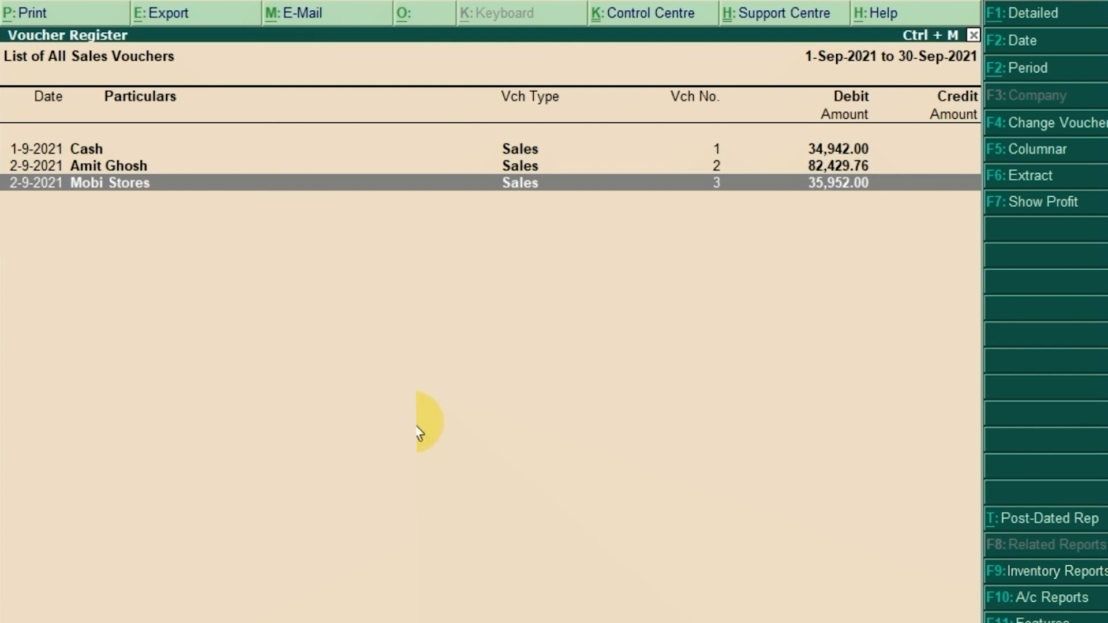
pyautogui.press('Up')
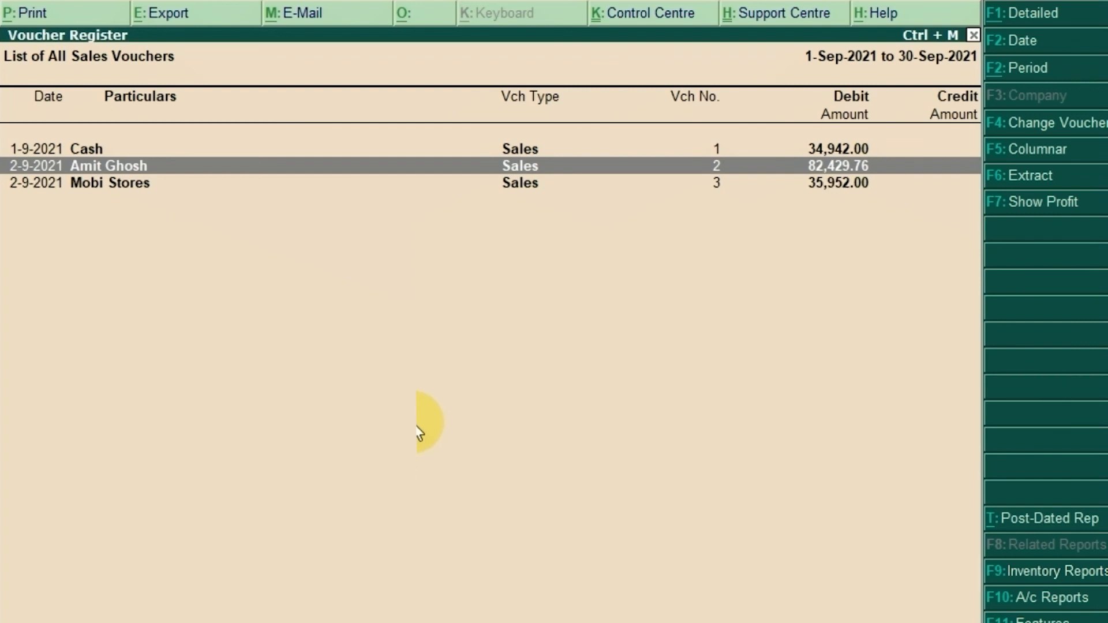
pyautogui.press('Up')
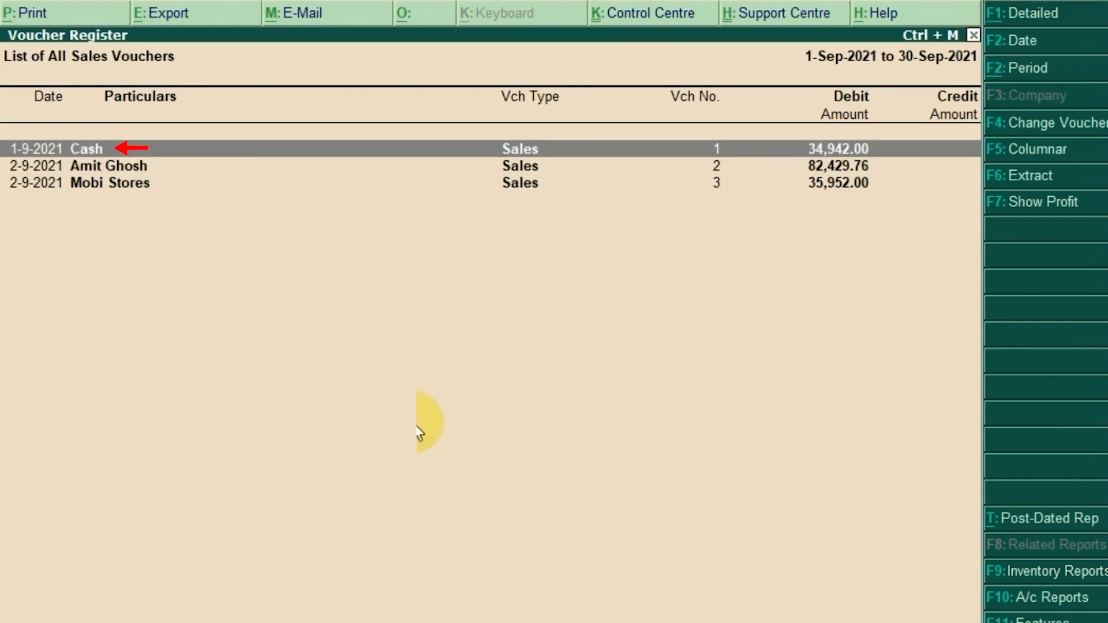
pyautogui.press('Return')
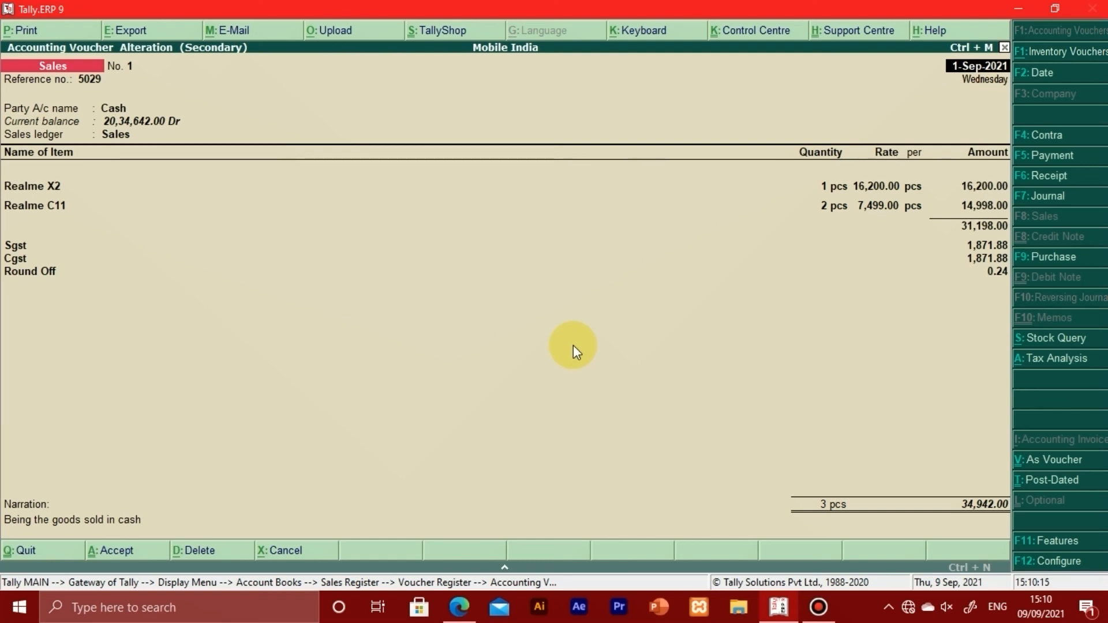
# Step: Generate a print preview of the cash sale's tax invoice and enlarge it for reading
pyautogui.press('alt')
pyautogui.hotkey('alt', 'p')
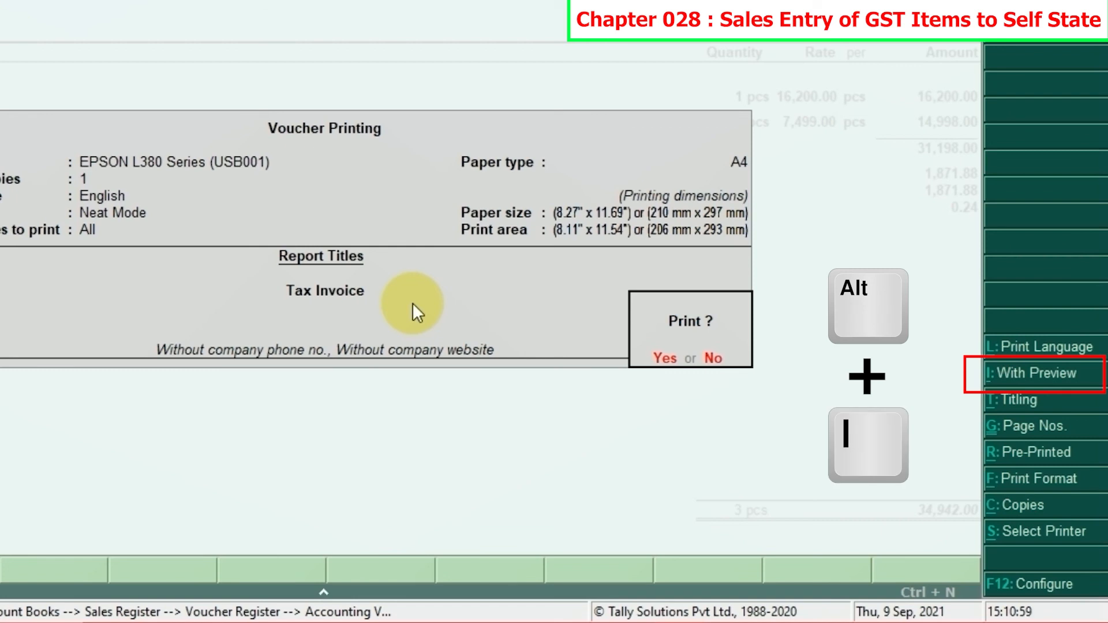
pyautogui.hotkey('alt', 'i')
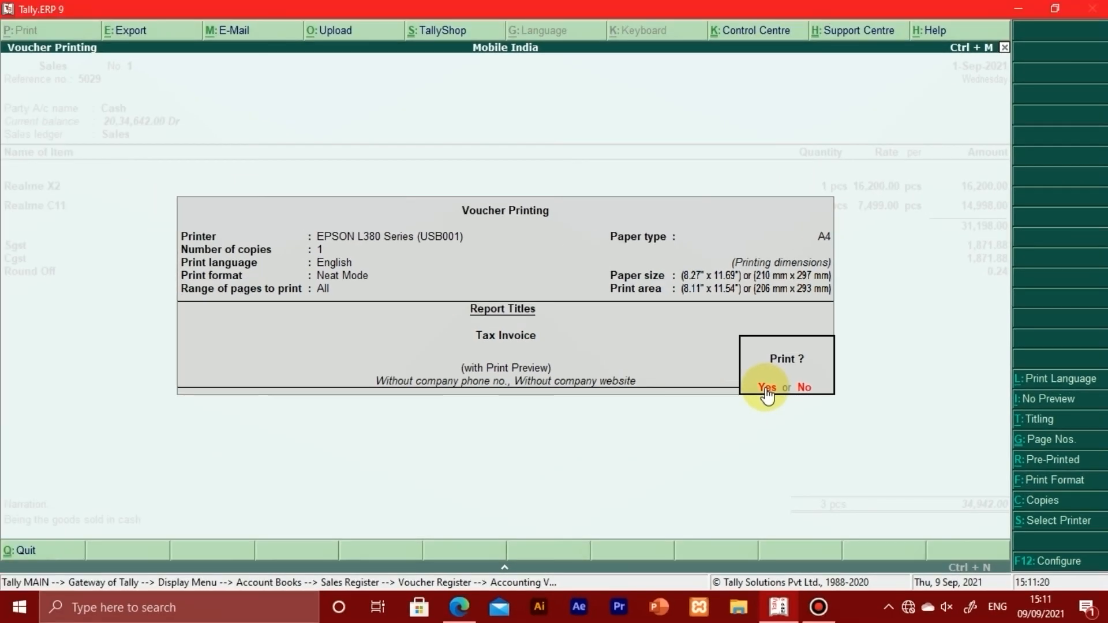
pyautogui.click(766, 388)
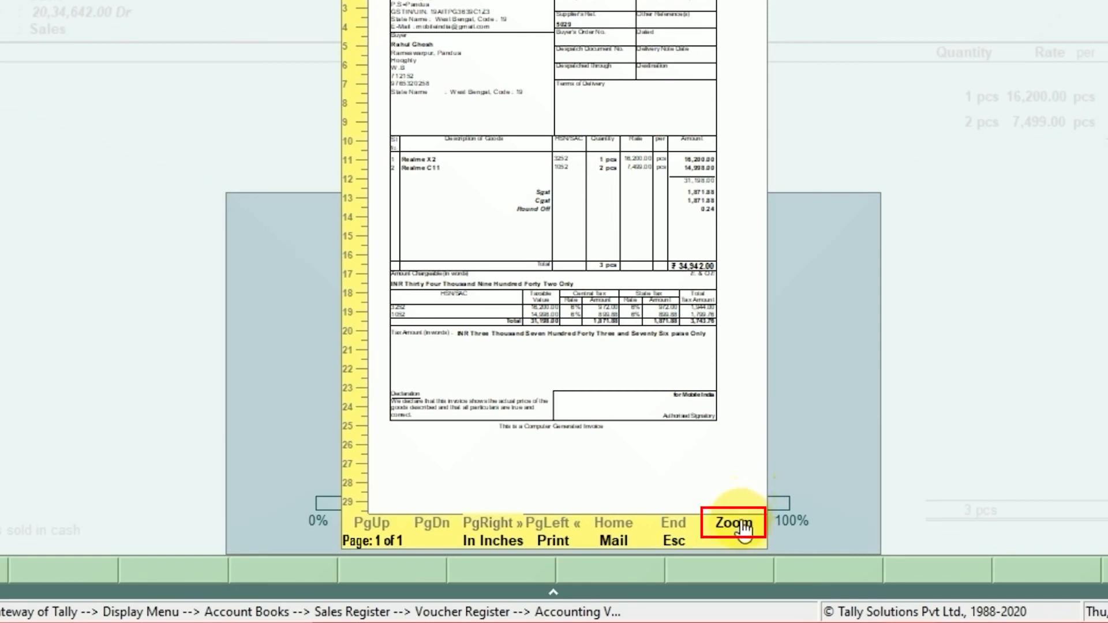
pyautogui.click(743, 525)
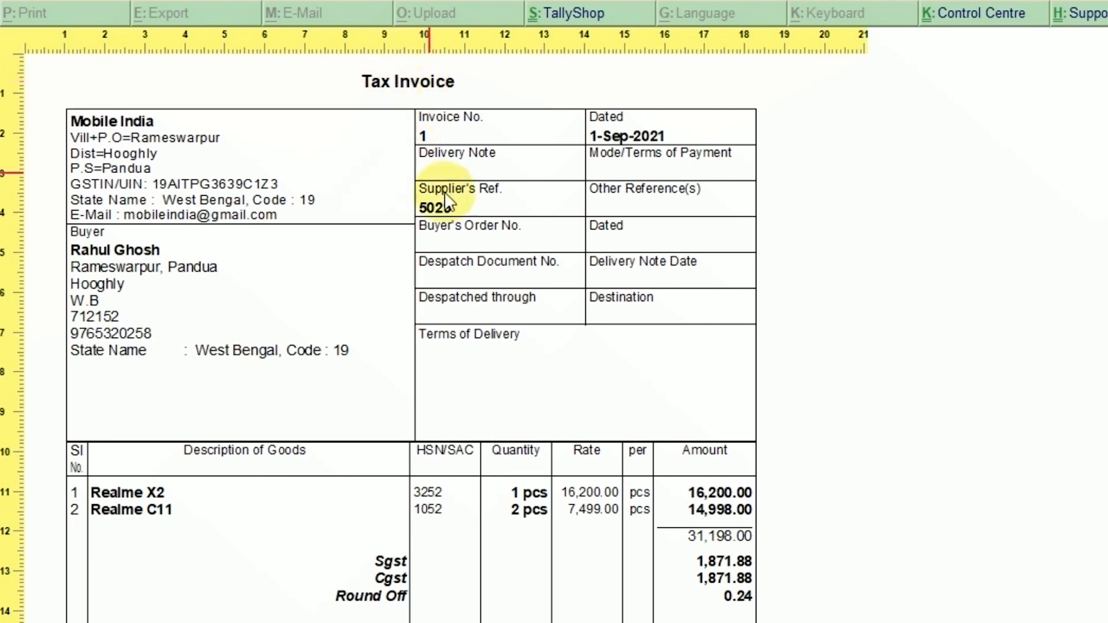
# Step: Examine the invoice's items, Sgst, Cgst, round-off and HSN/SAC tax breakdown, and return to the full-page preview
pyautogui.scroll(-3, 566, 315)
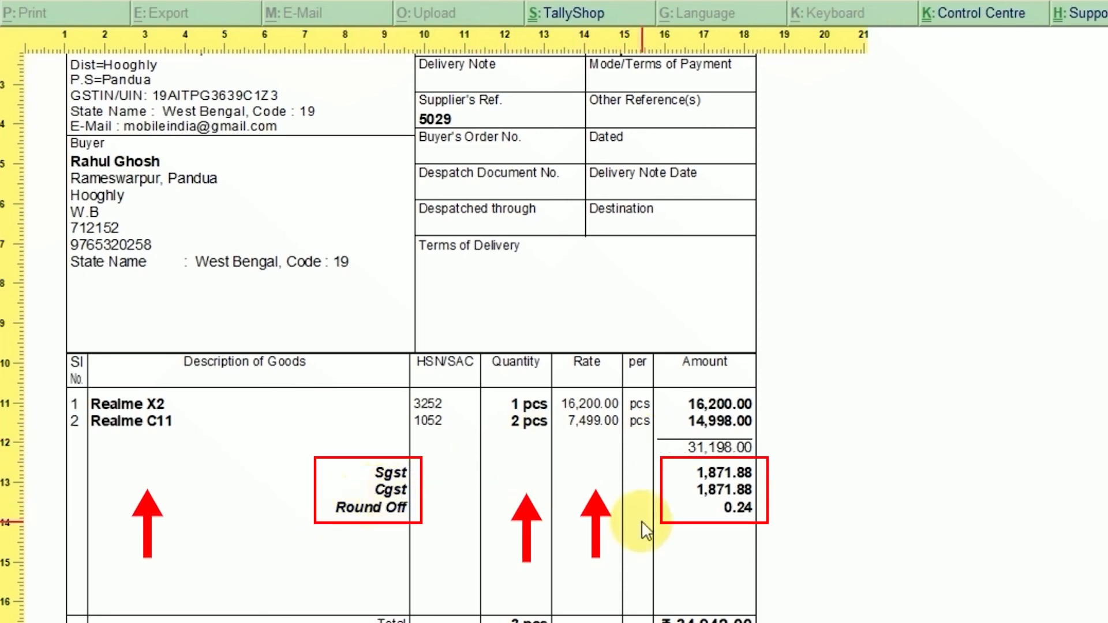
pyautogui.scroll(-3, 572, 532)
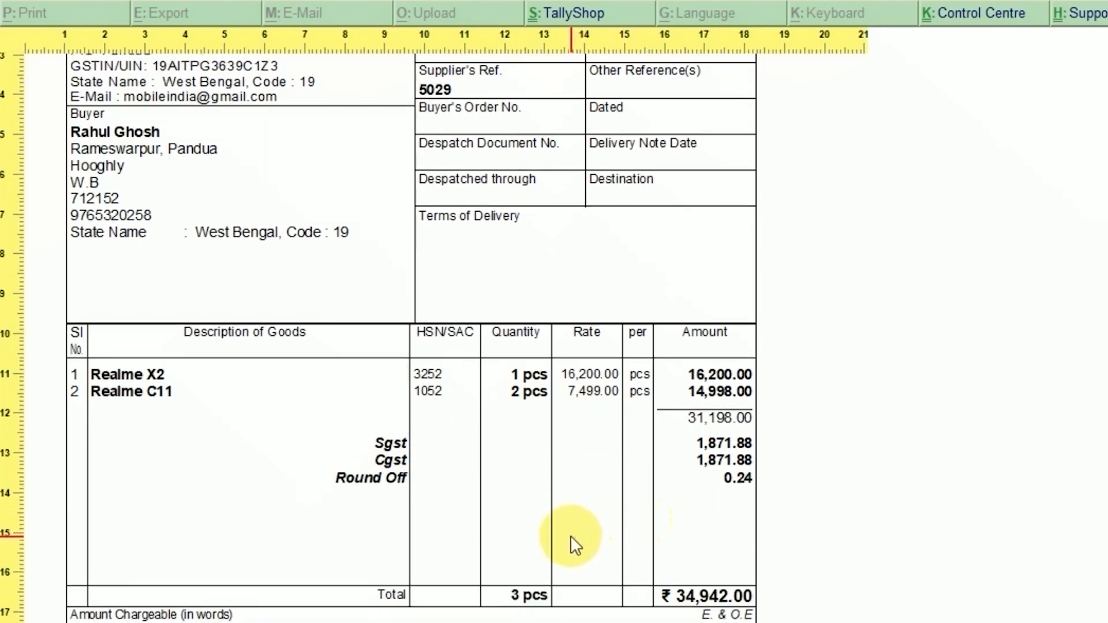
pyautogui.scroll(-5, 574, 546)
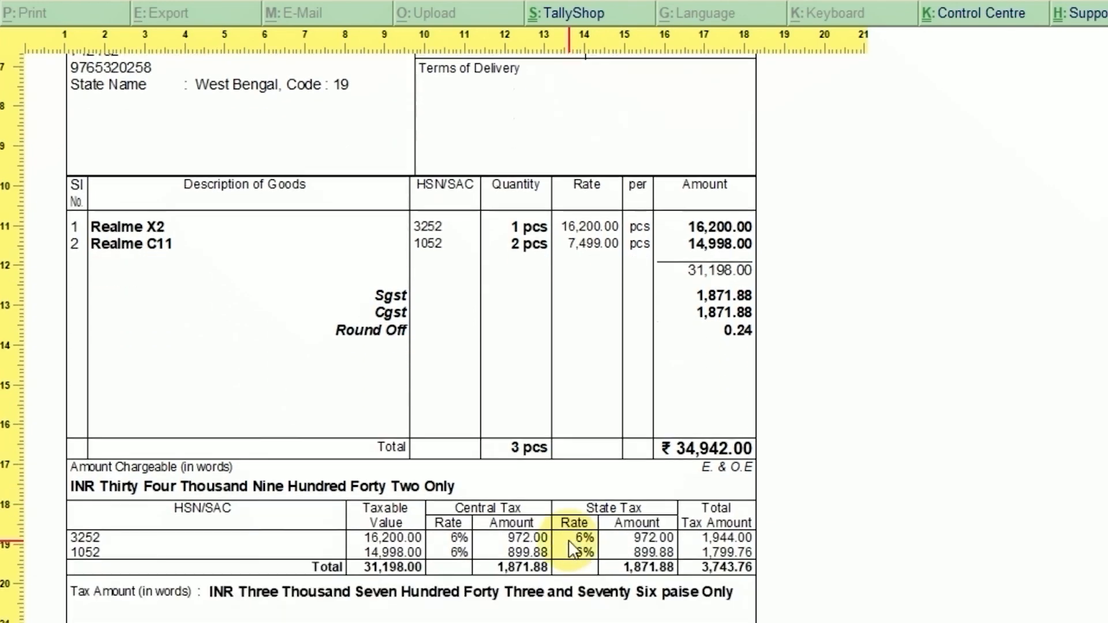
pyautogui.scroll(-2, 572, 549)
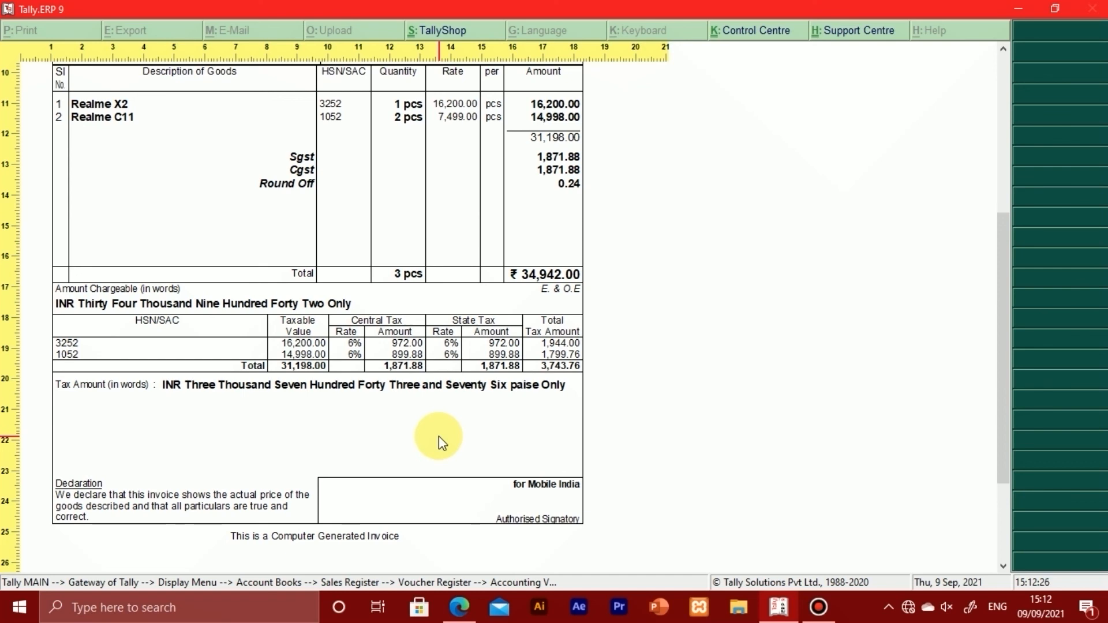
pyautogui.scroll(3, 439, 435)
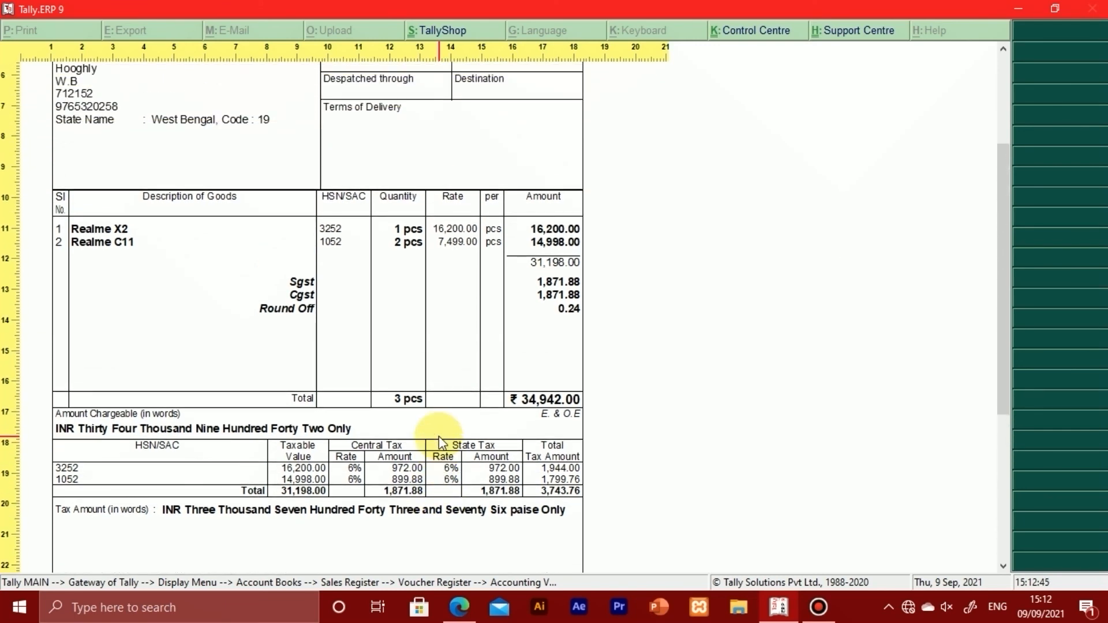
pyautogui.press('Escape')
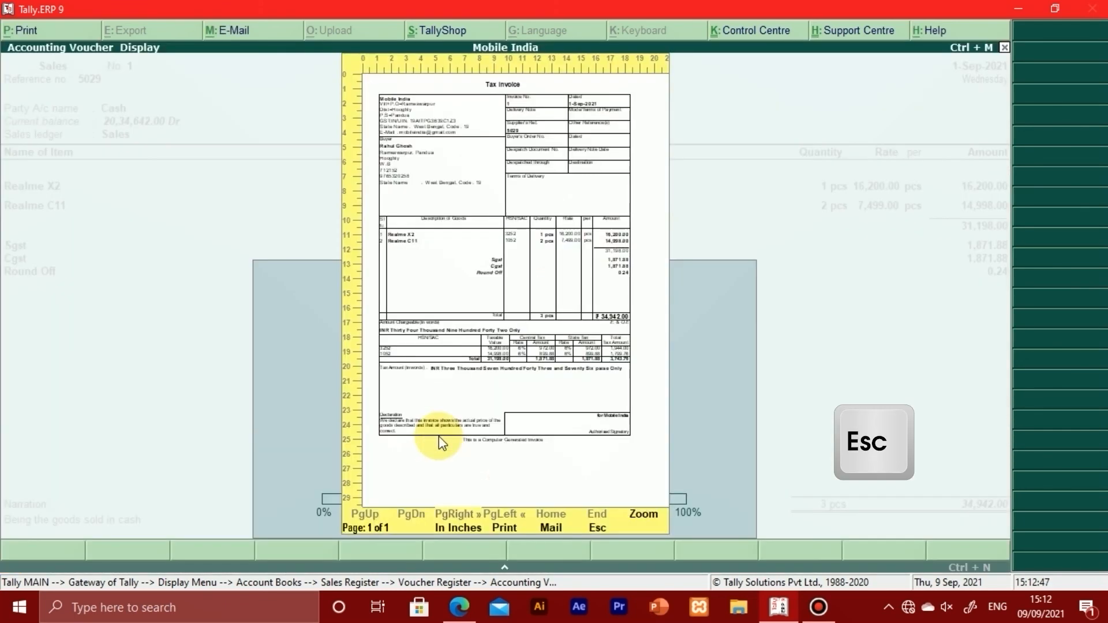